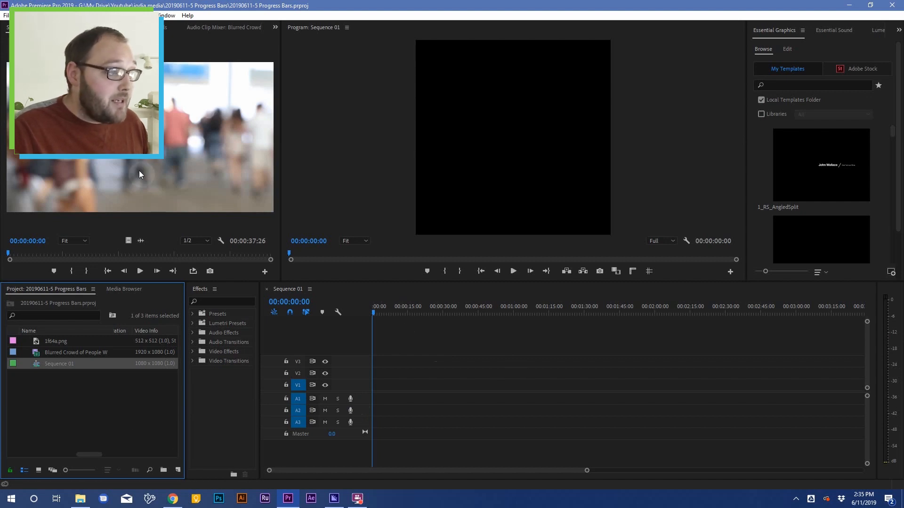
# - Place the Blurred Crowd of People Walking clip on V1 starting at about 20 seconds and play it back
pyautogui.moveTo(227, 224); pyautogui.dragTo(420, 385)
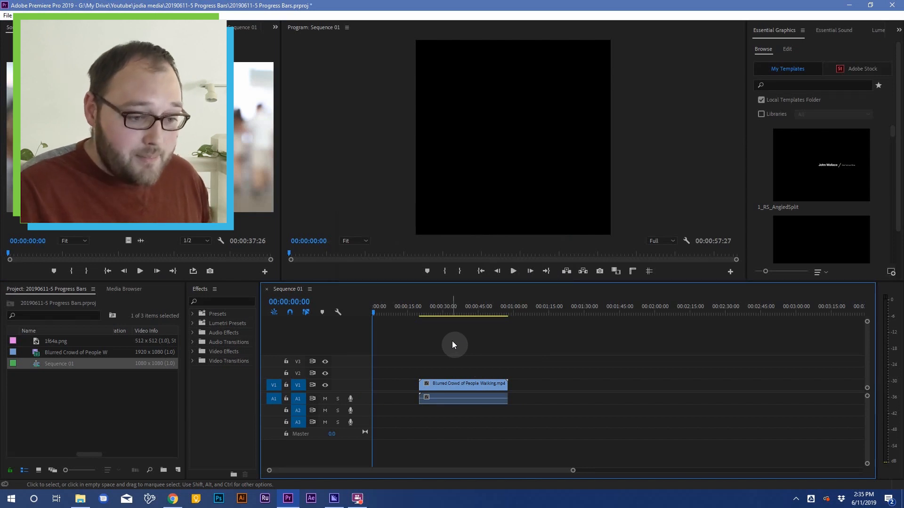
pyautogui.press('Down')
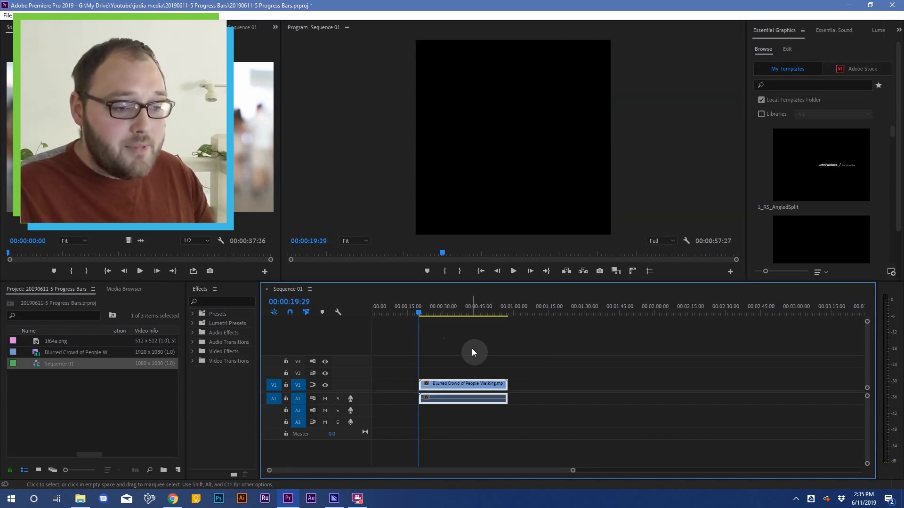
pyautogui.press('space')
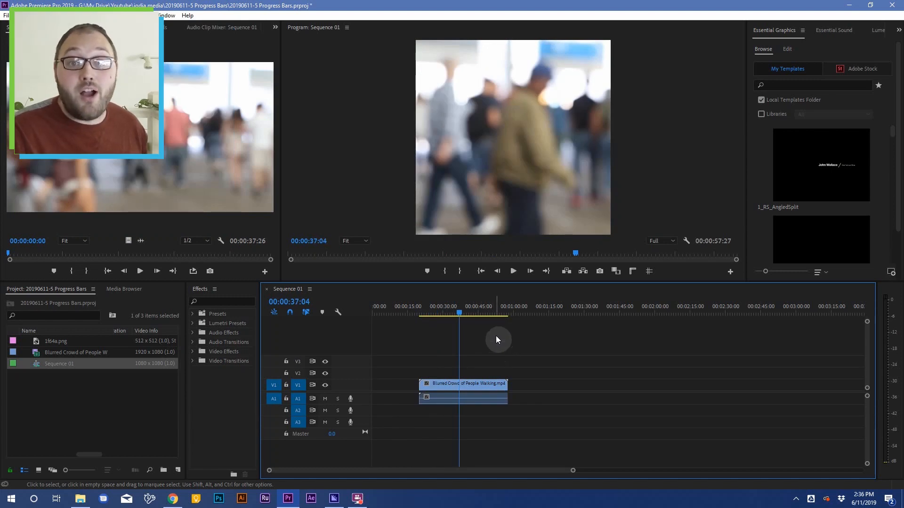
# - Set the blurred crowd clip on V1 to the sequence's frame size
pyautogui.click(457, 385)
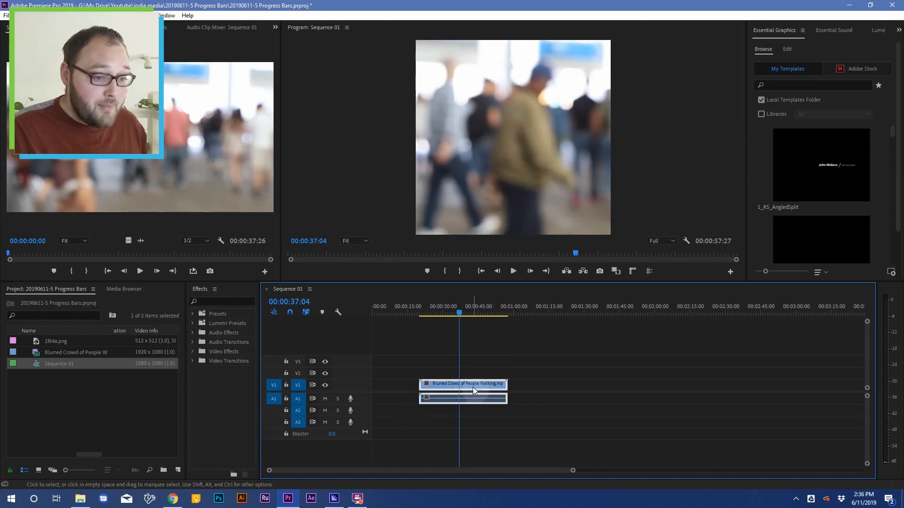
pyautogui.rightClick(473, 387)
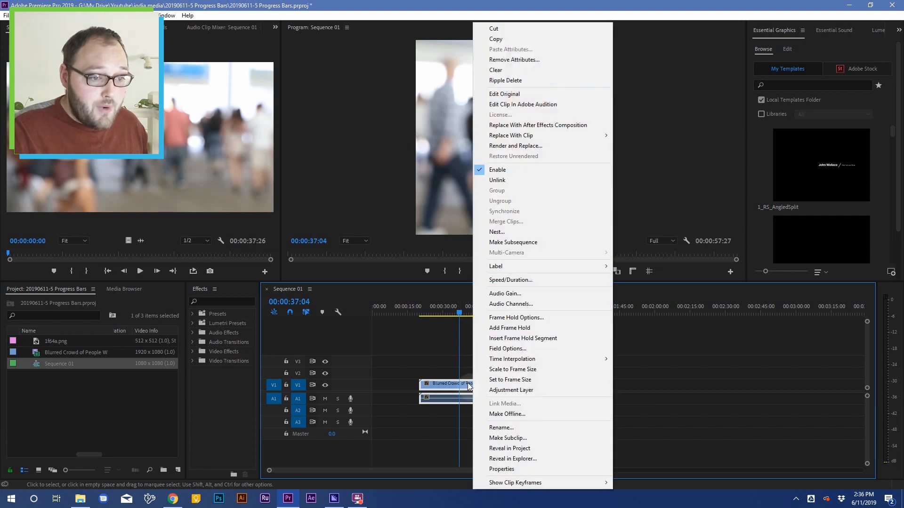
pyautogui.click(526, 380)
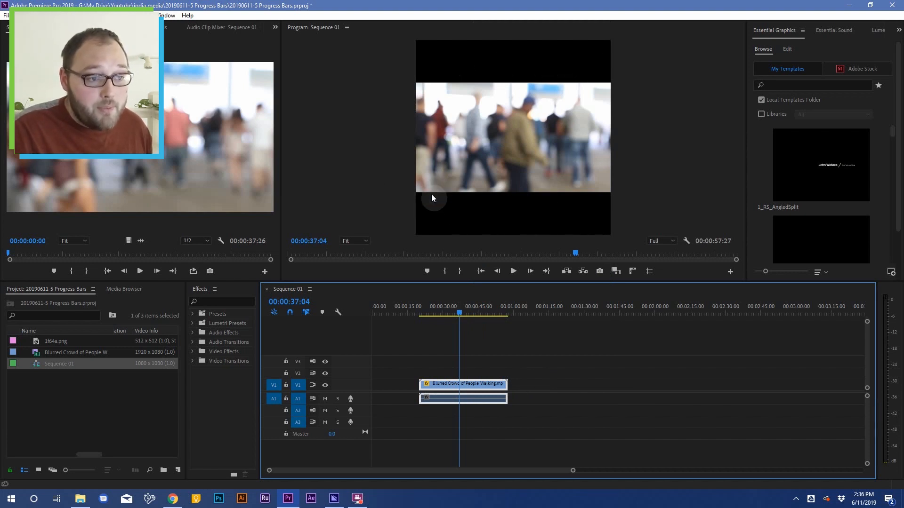
pyautogui.click(492, 348)
# - Create a 1080 by 1080 color matte at 30 fps in red CE0000 and name it Red Color Matte
pyautogui.click(126, 408)
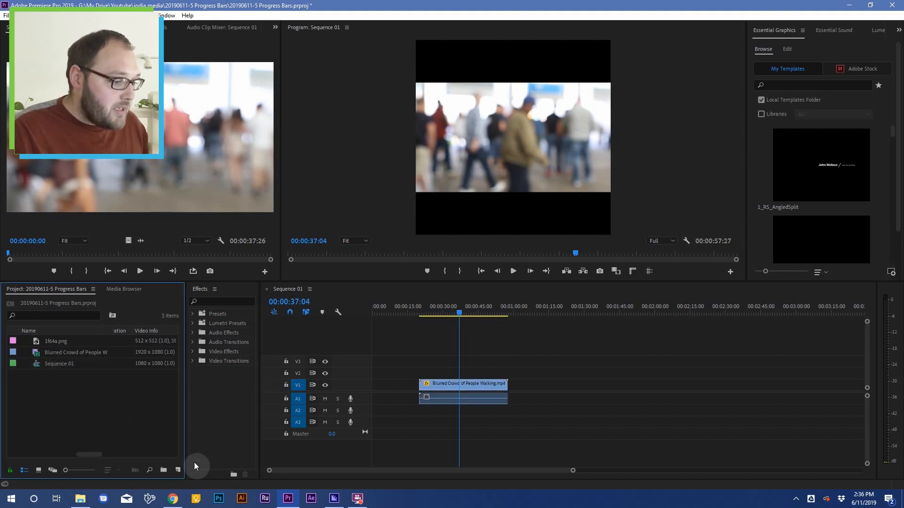
pyautogui.click(178, 470)
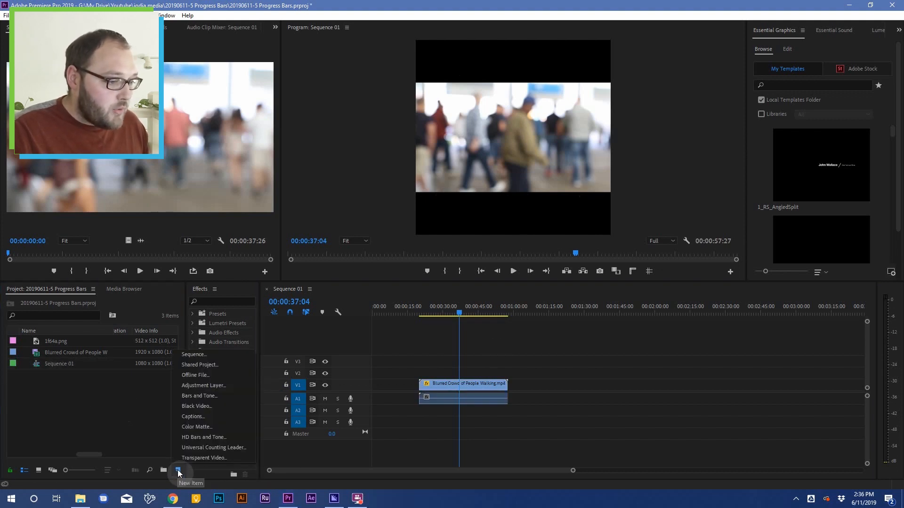
pyautogui.click(203, 426)
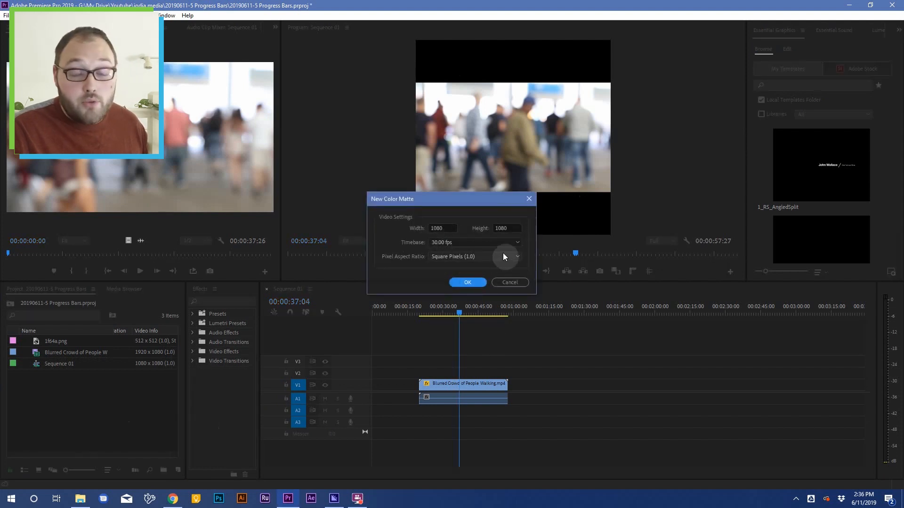
pyautogui.click(474, 283)
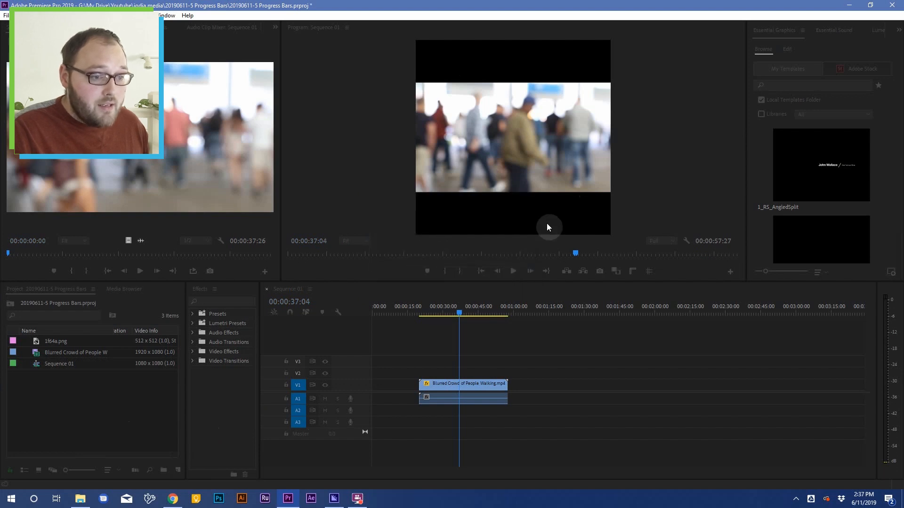
pyautogui.moveTo(415, 262)
pyautogui.mouseDown()
pyautogui.moveTo(488, 286)
pyautogui.moveTo(521, 337)
pyautogui.moveTo(442, 343)
pyautogui.moveTo(459, 332)
pyautogui.moveTo(494, 342)
pyautogui.mouseUp()
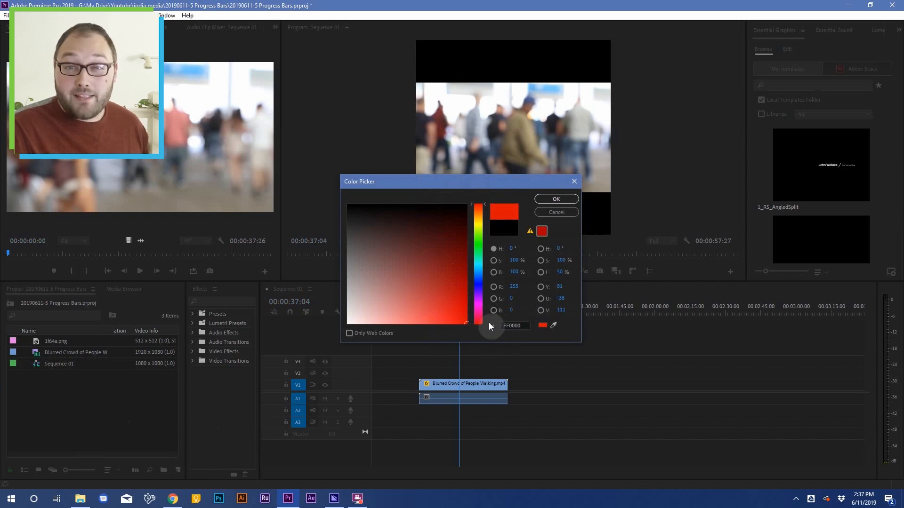
pyautogui.moveTo(462, 320)
pyautogui.mouseDown()
pyautogui.moveTo(476, 332)
pyautogui.moveTo(466, 319)
pyautogui.moveTo(481, 300)
pyautogui.mouseUp()
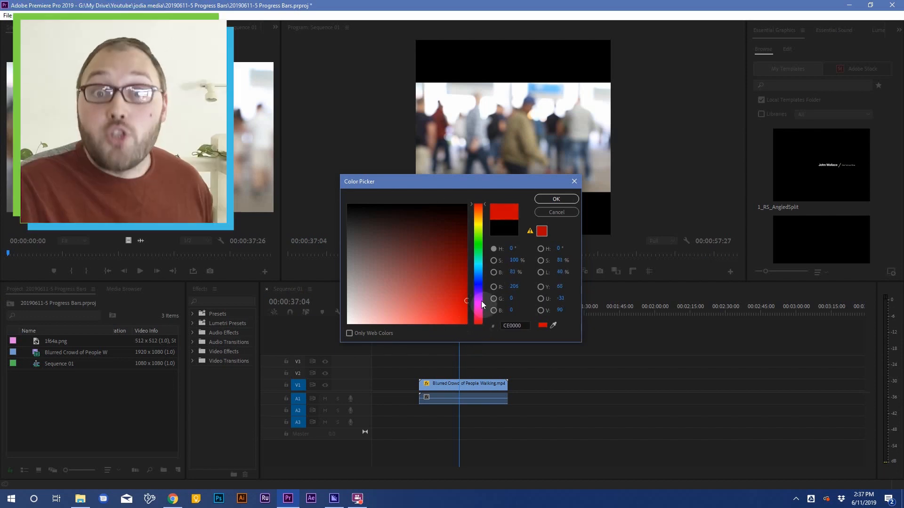
pyautogui.click(562, 200)
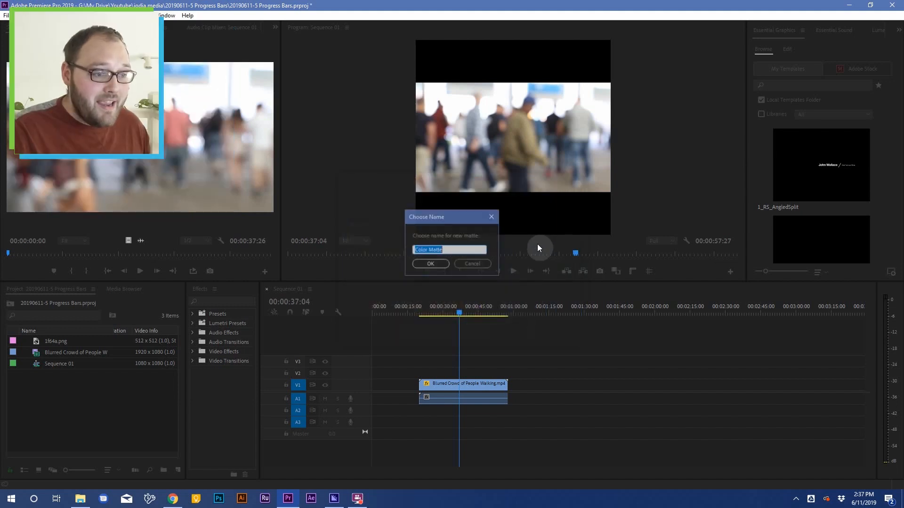
pyautogui.press('Right')
pyautogui.write('Red')
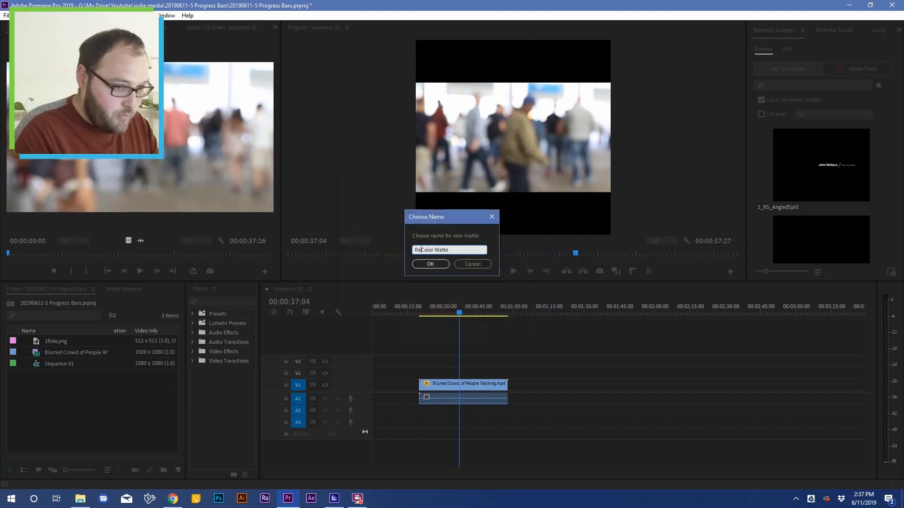
pyautogui.click(432, 265)
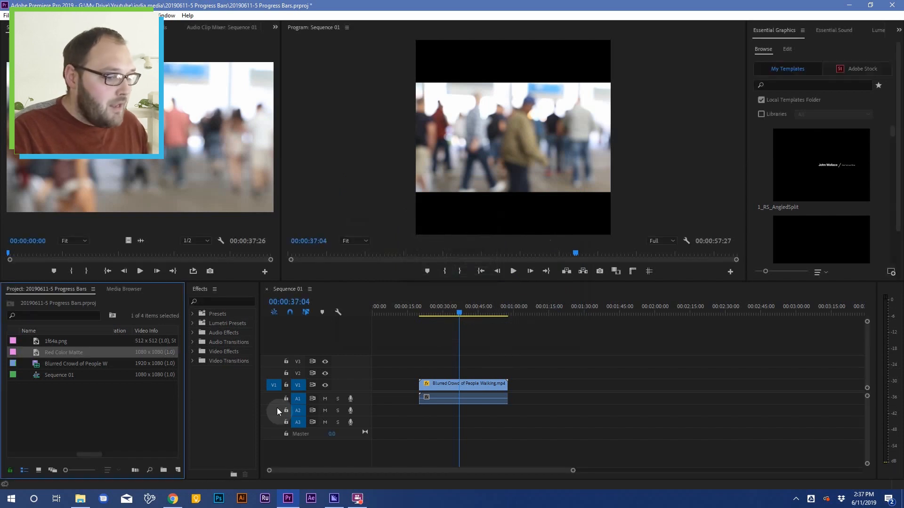
# - Move the crowd video up to V2 and lay Red Color Matte beneath it on V1 for the same duration
pyautogui.click(470, 351)
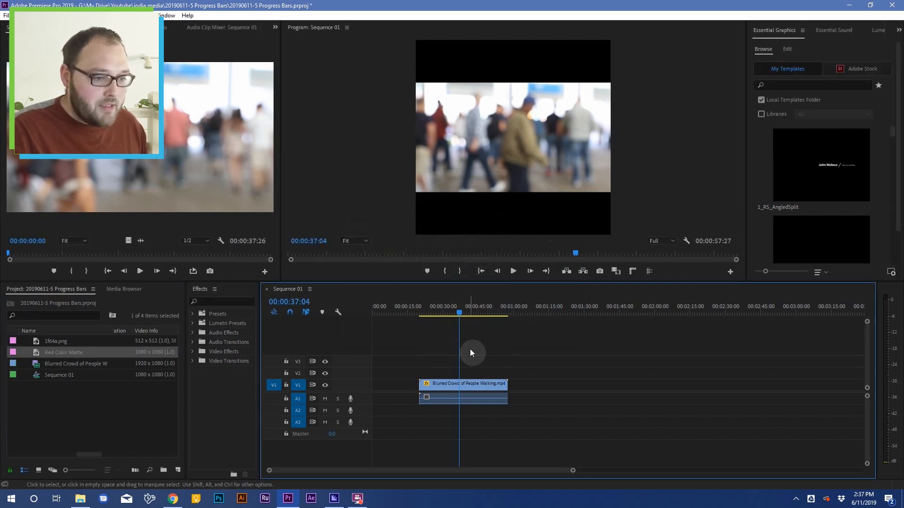
pyautogui.click(481, 385)
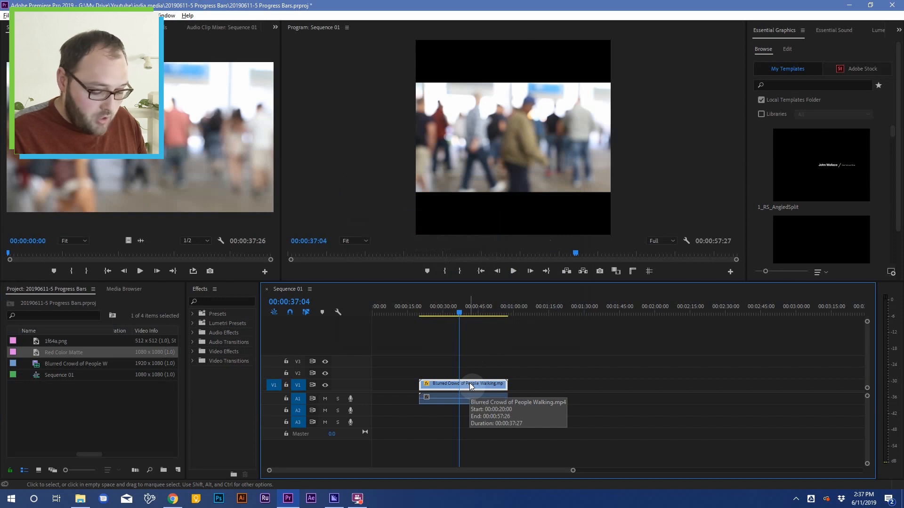
pyautogui.moveTo(471, 386); pyautogui.dragTo(471, 374)
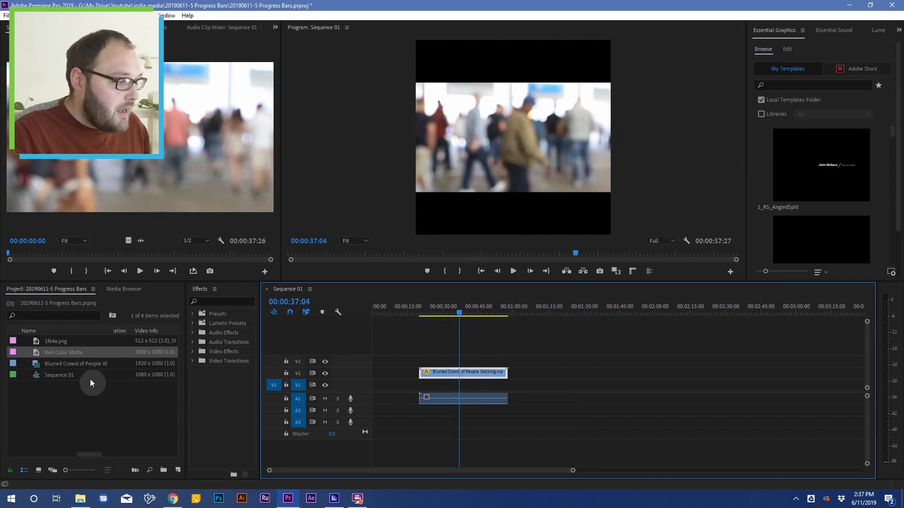
pyautogui.moveTo(41, 353); pyautogui.dragTo(507, 386)
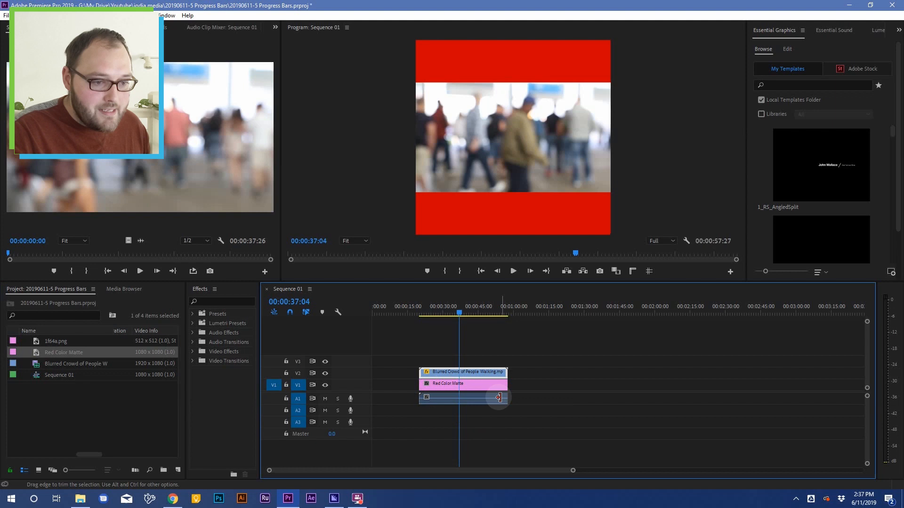
pyautogui.click(465, 316)
pyautogui.moveTo(474, 318); pyautogui.dragTo(459, 319)
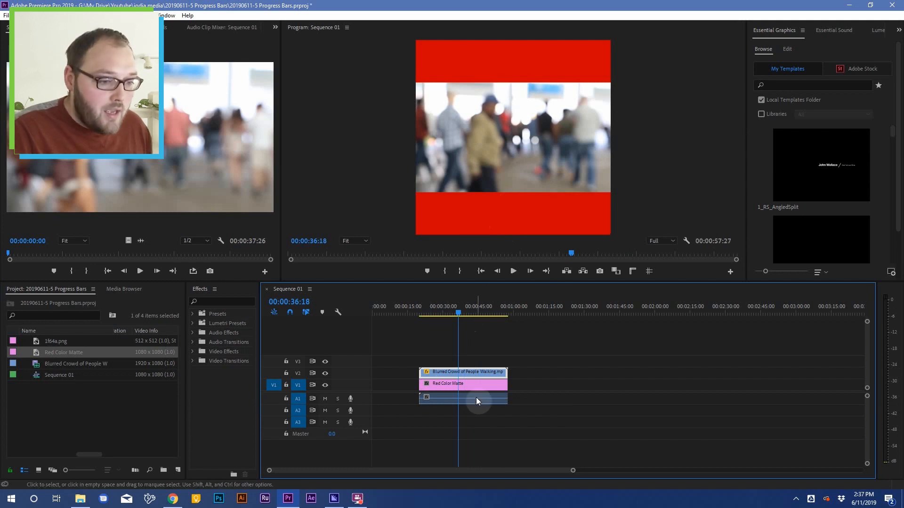
# - Set the vertical position of the Red Color Matte clip to 319, so it ends just below the crowd video
pyautogui.click(466, 386)
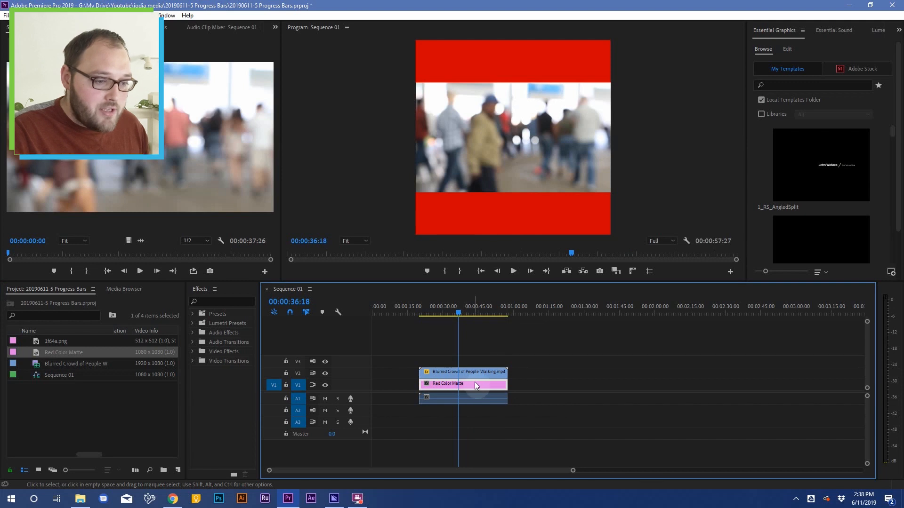
pyautogui.moveTo(476, 386); pyautogui.dragTo(236, 181)
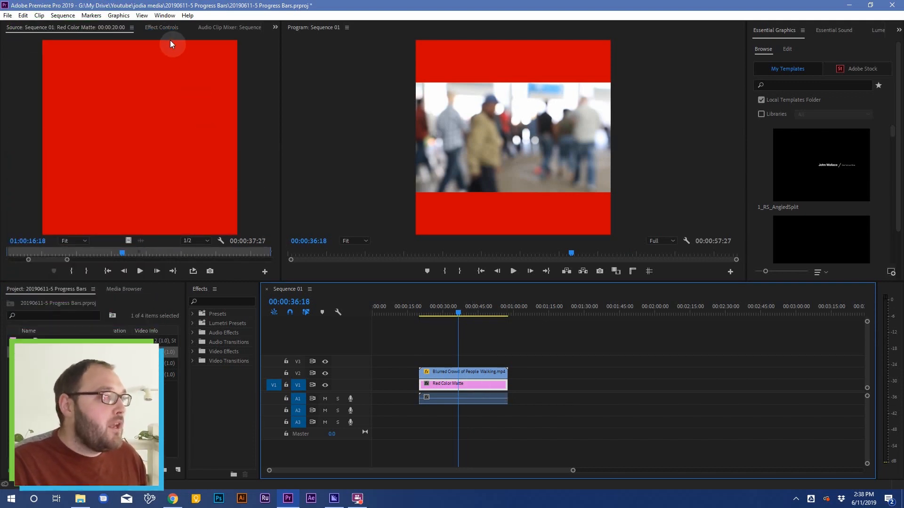
pyautogui.click(166, 28)
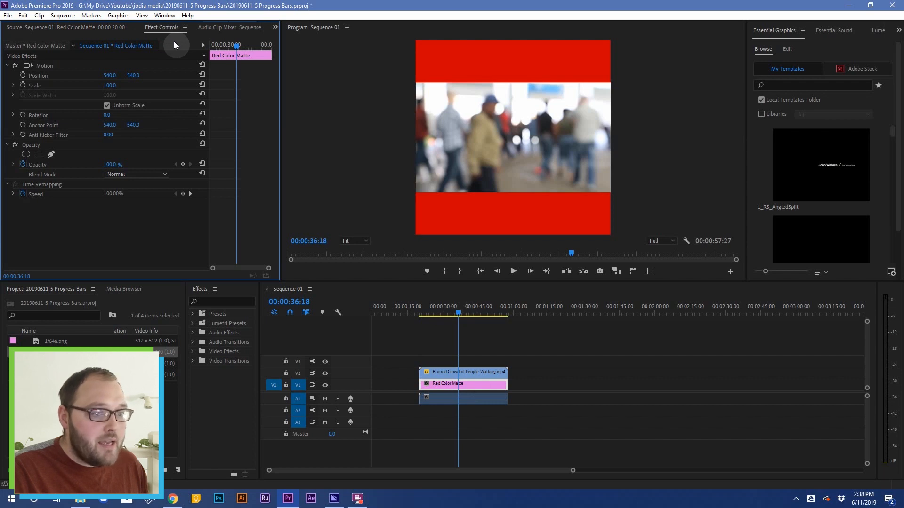
pyautogui.moveTo(134, 75); pyautogui.dragTo(30, 75)
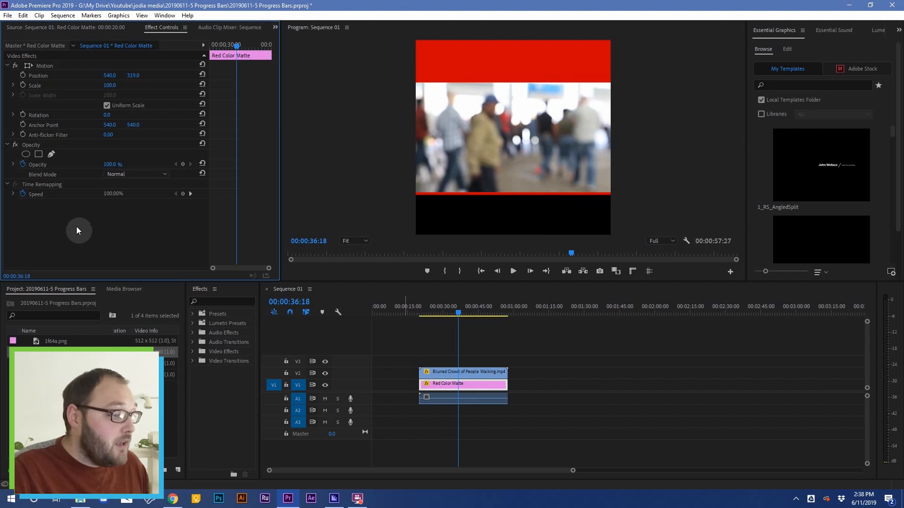
# - Find the Crop video effect and apply it to the Red Color Matte clip on V1
pyautogui.click(213, 299)
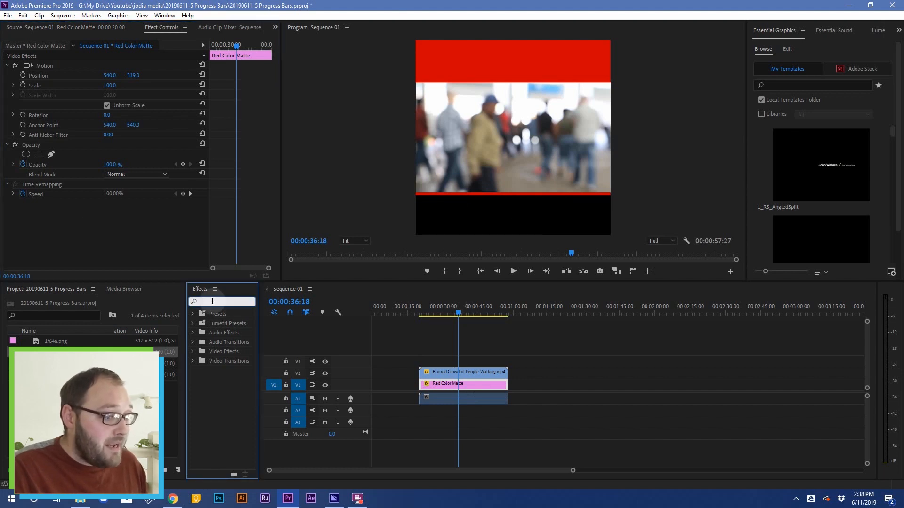
pyautogui.write('croi')
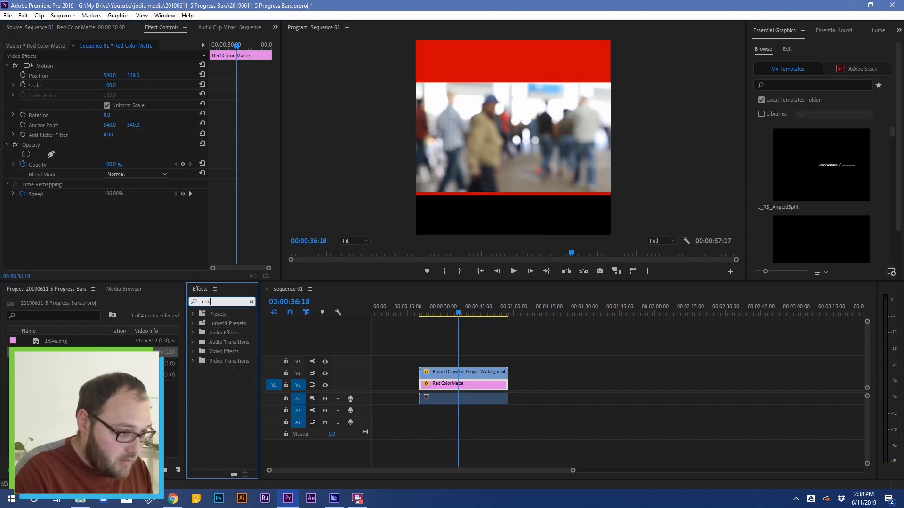
pyautogui.press('BackSpace')
pyautogui.write('op')
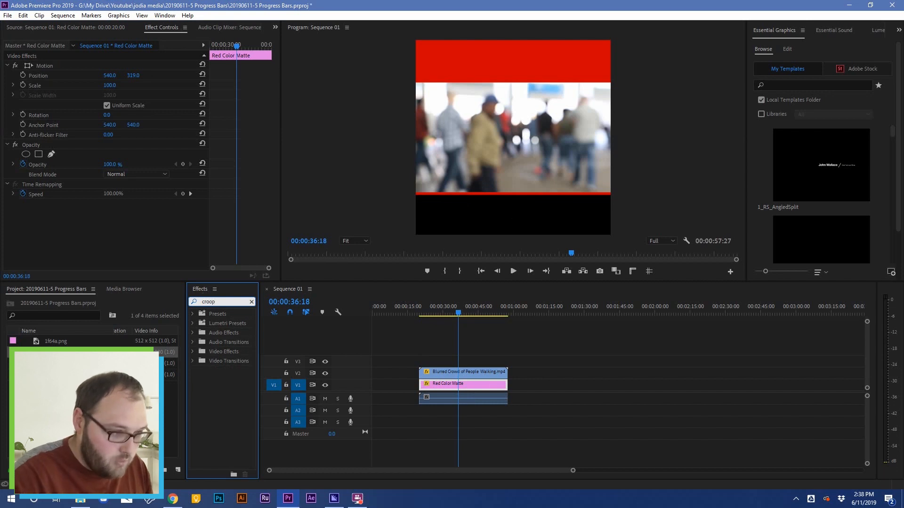
pyautogui.press('BackSpace')
pyautogui.press('BackSpace')
pyautogui.write('p')
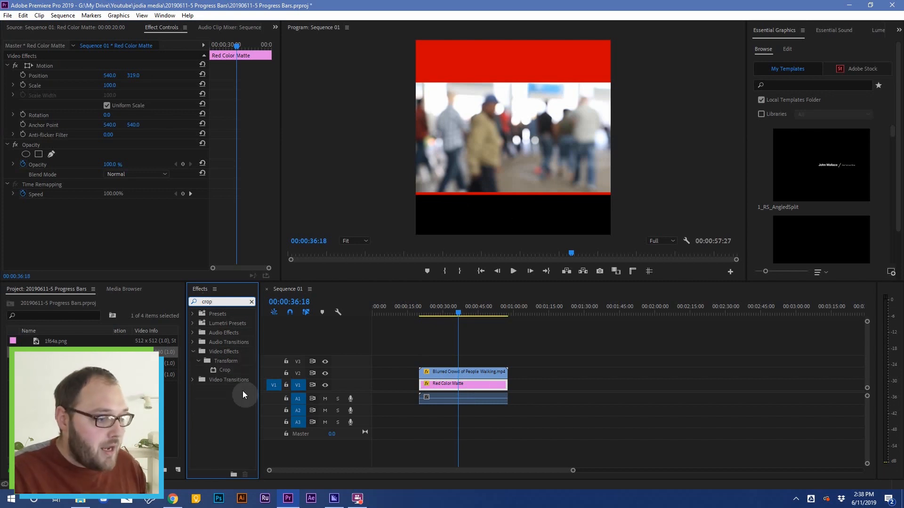
pyautogui.moveTo(225, 371); pyautogui.dragTo(459, 385)
# - Set the matte's Crop Top value to 90% and scrub the sequence back to check the thin bar
pyautogui.scroll(-2, 176, 210)
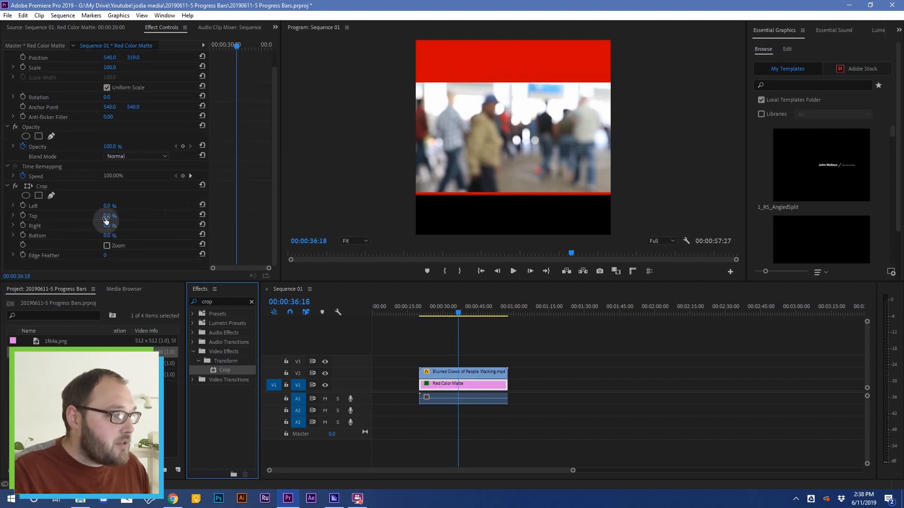
pyautogui.moveTo(105, 217); pyautogui.dragTo(191, 218)
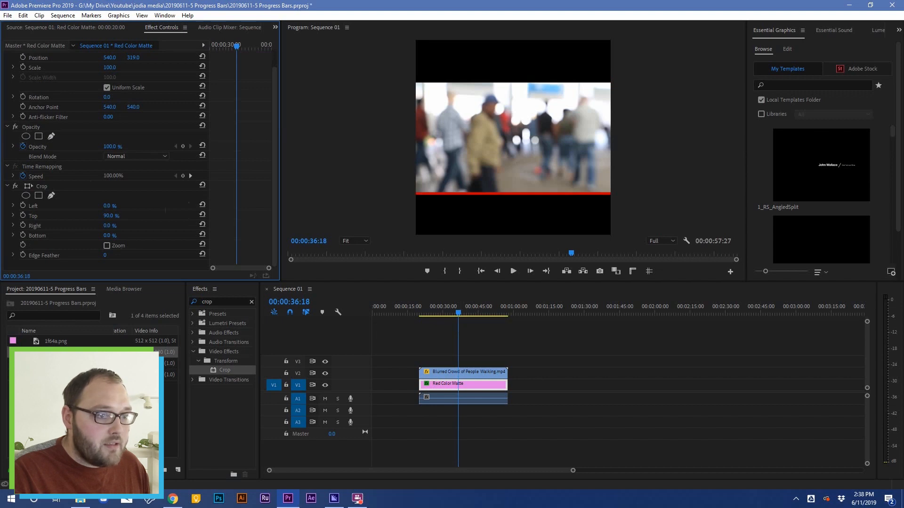
pyautogui.click(108, 215)
pyautogui.write('90')
pyautogui.click(127, 229)
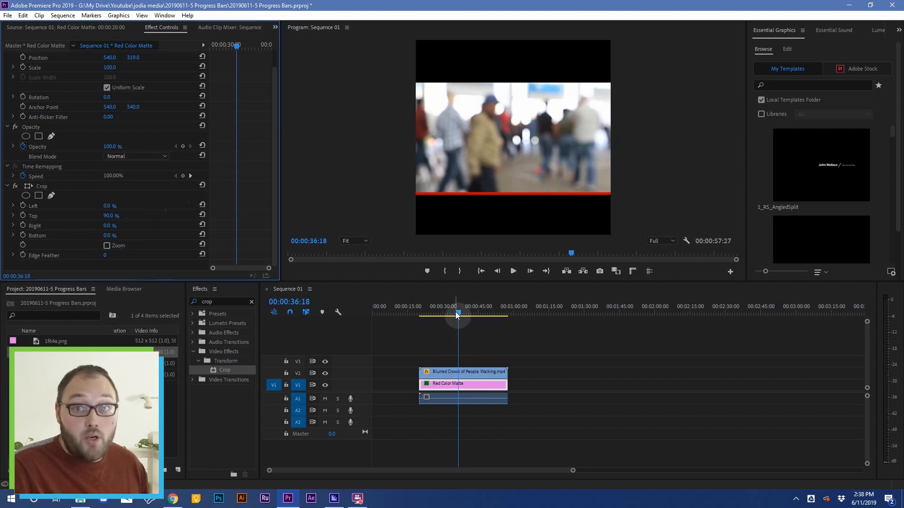
pyautogui.moveTo(457, 313)
pyautogui.mouseDown()
pyautogui.moveTo(476, 318)
pyautogui.moveTo(450, 318)
pyautogui.mouseUp()
pyautogui.click(479, 342)
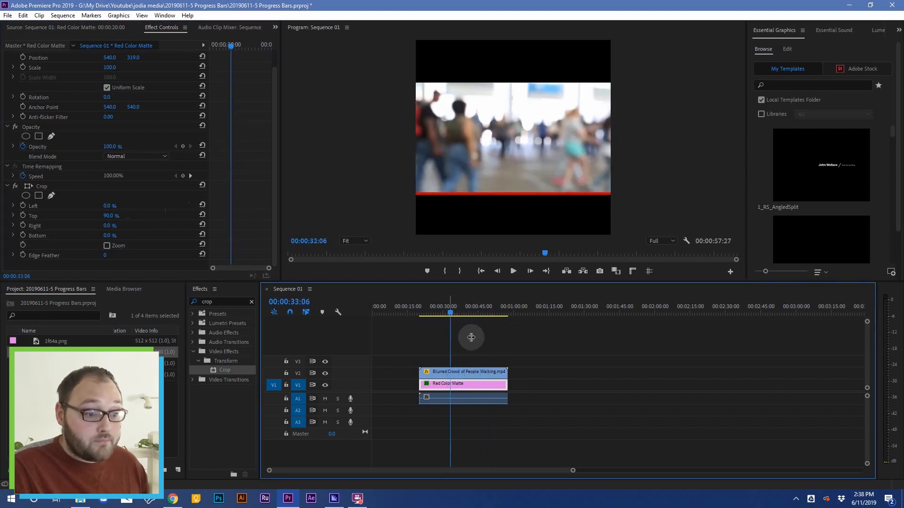
# - Add a Position keyframe to the Red Color Matte on V1 at 00:00:57:07, 20 frames before the sequence end
pyautogui.press('End')
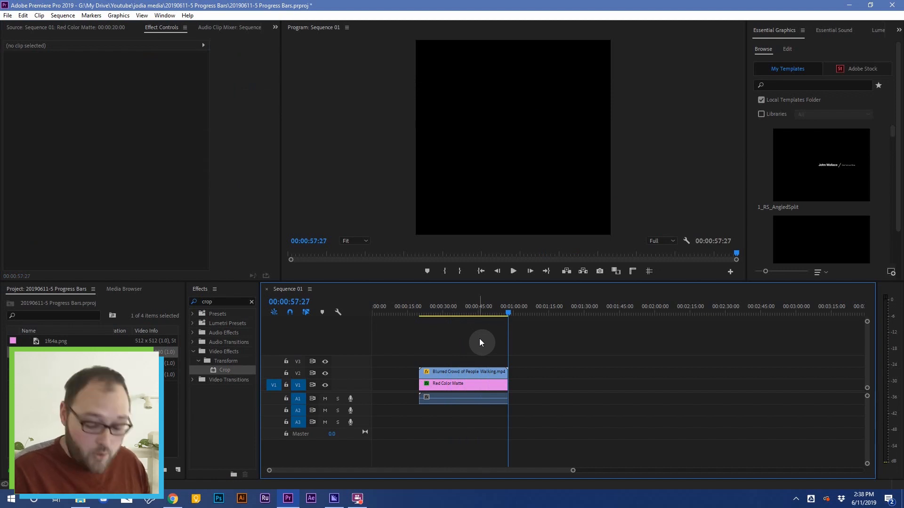
pyautogui.hotkey('shift', 'Left')
pyautogui.hotkey('shift', 'Left')
pyautogui.hotkey('shift', 'Left')
pyautogui.hotkey('shift', 'Left')
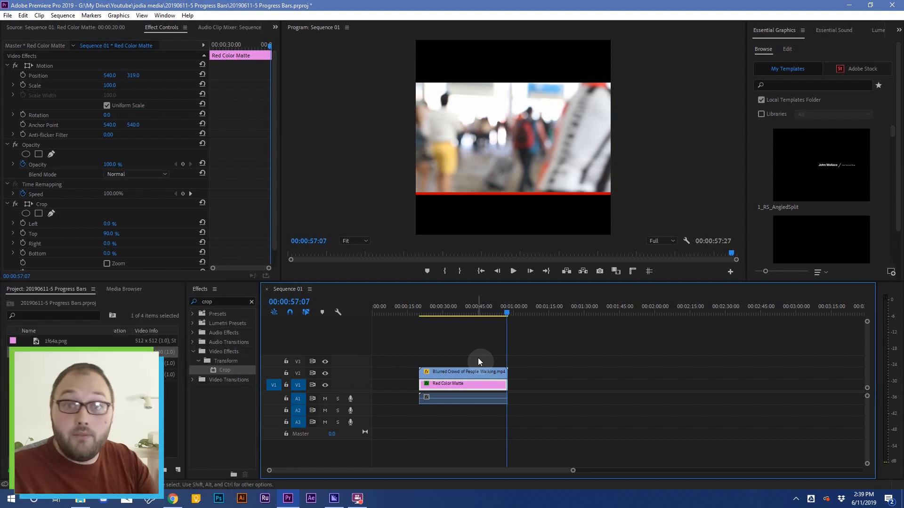
pyautogui.click(480, 387)
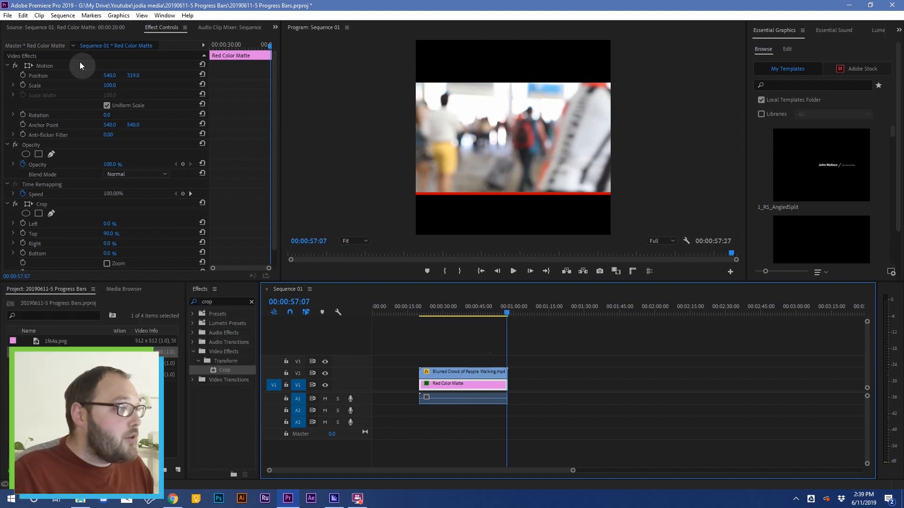
pyautogui.click(24, 75)
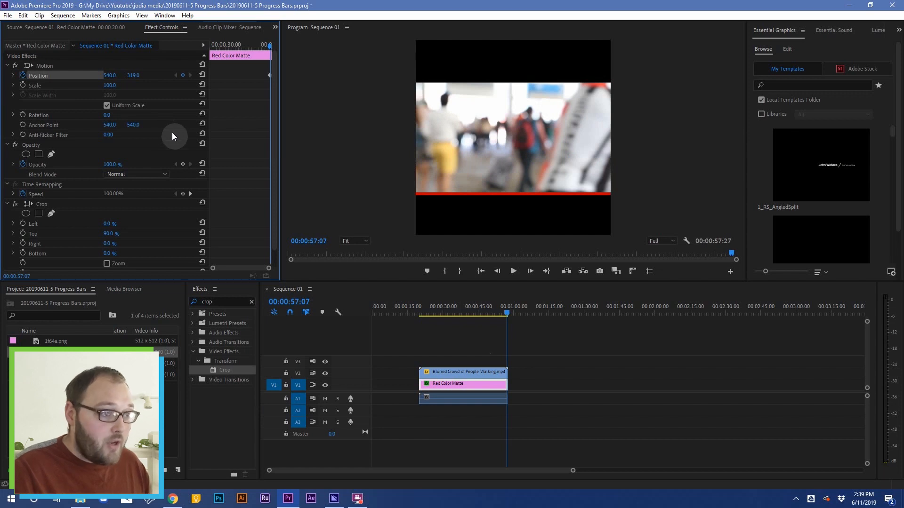
# - At the matte's first frame, set its horizontal position to -540 and play parts of the sequence to check the bar animation
pyautogui.press('Up')
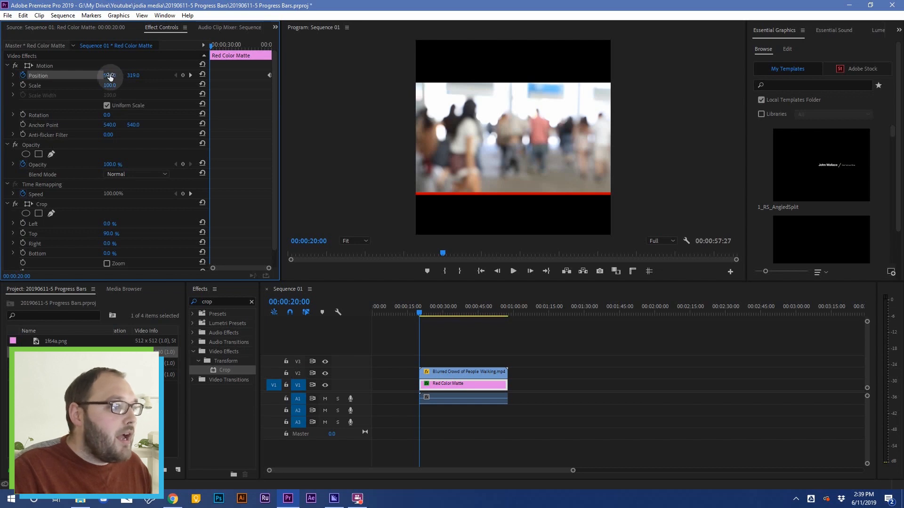
pyautogui.moveTo(109, 75); pyautogui.dragTo(0, 76)
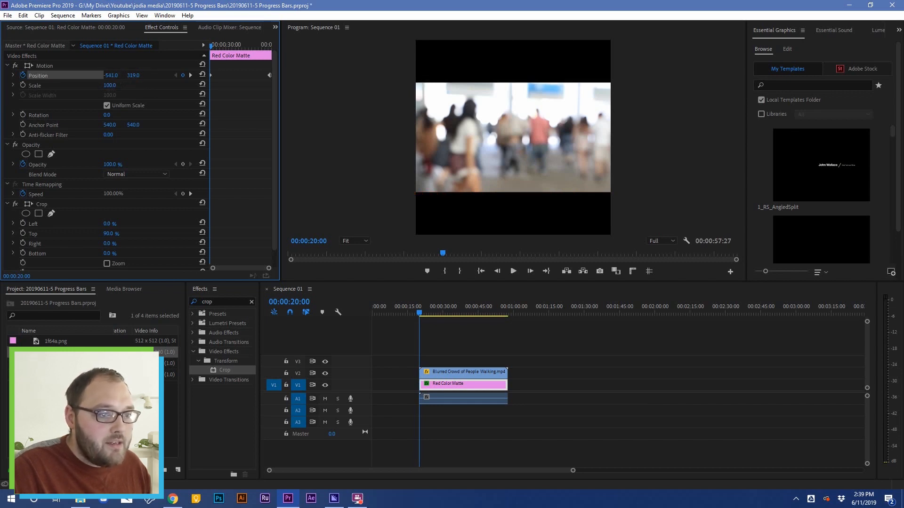
pyautogui.click(113, 76)
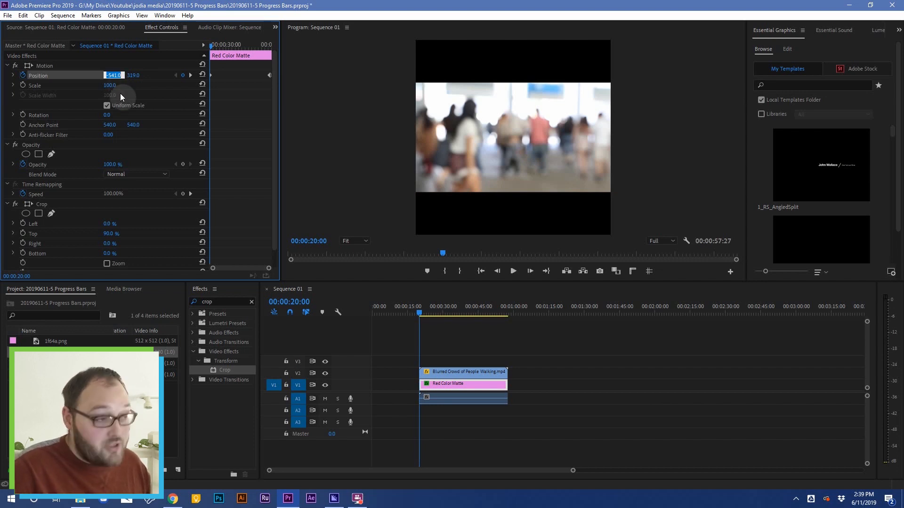
pyautogui.write('-')
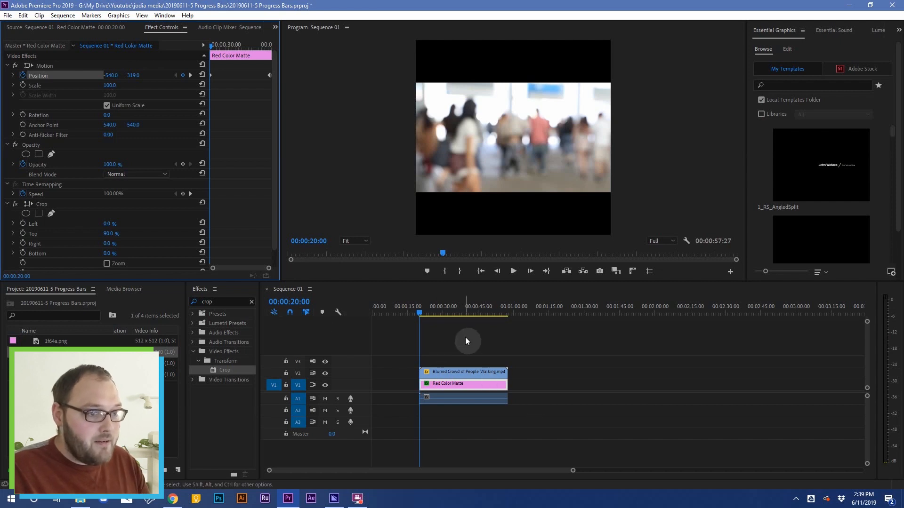
pyautogui.press('space')
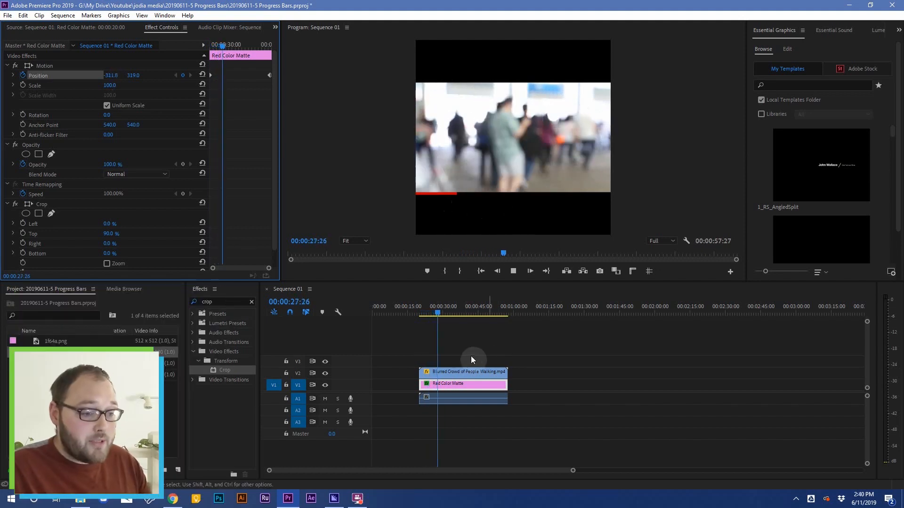
pyautogui.moveTo(435, 310); pyautogui.dragTo(499, 301)
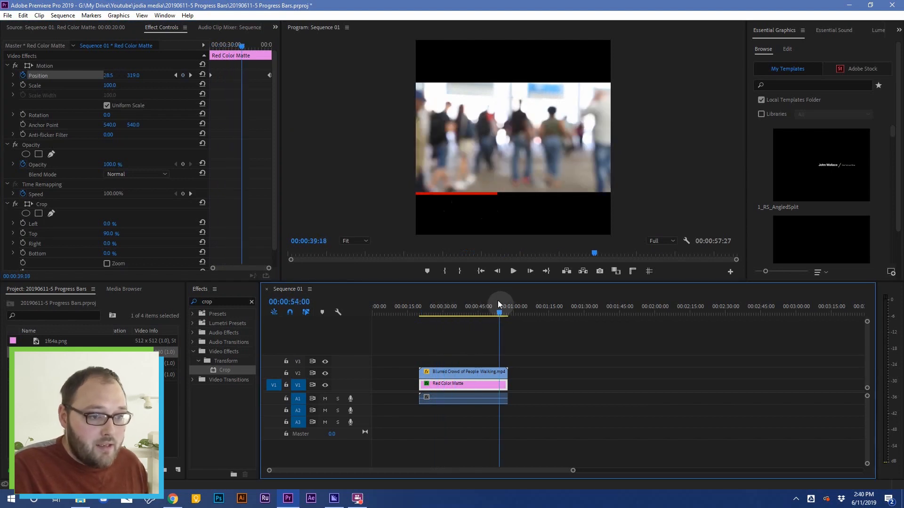
pyautogui.press('space')
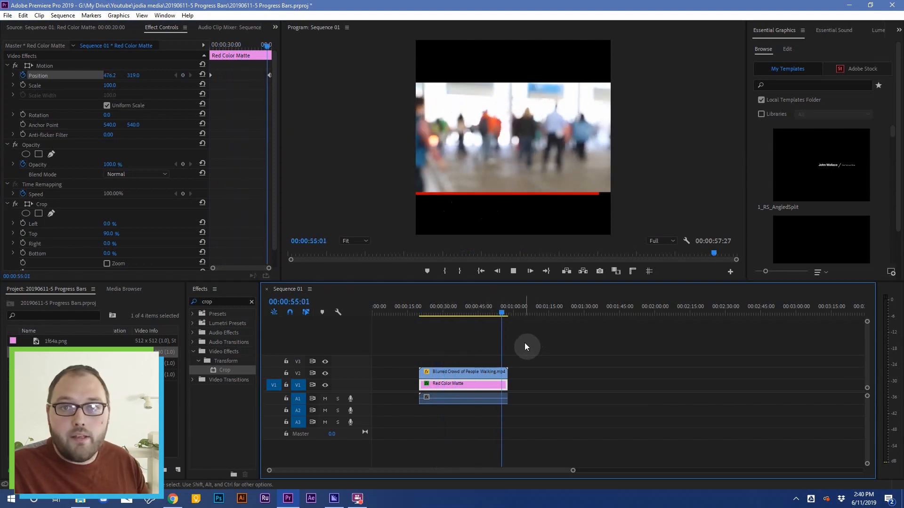
# - Lower the matte's Crop Top value to 41% so a bar shows above and below the video, and scrub back to check it
pyautogui.moveTo(494, 306); pyautogui.dragTo(479, 317)
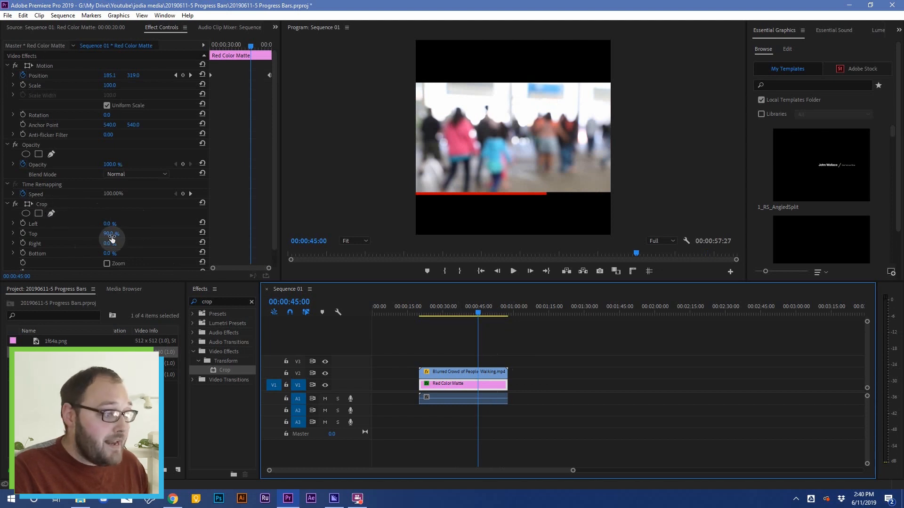
pyautogui.moveTo(110, 236); pyautogui.dragTo(89, 237)
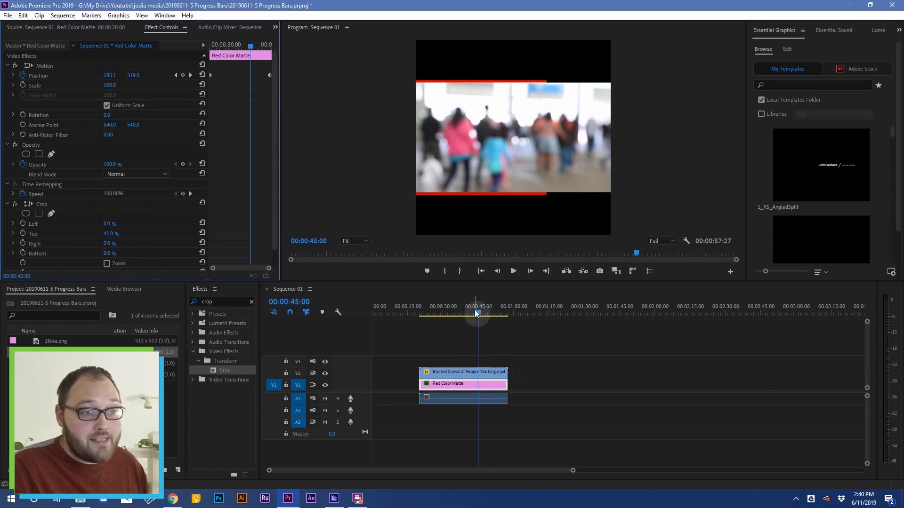
pyautogui.moveTo(476, 312); pyautogui.dragTo(476, 370)
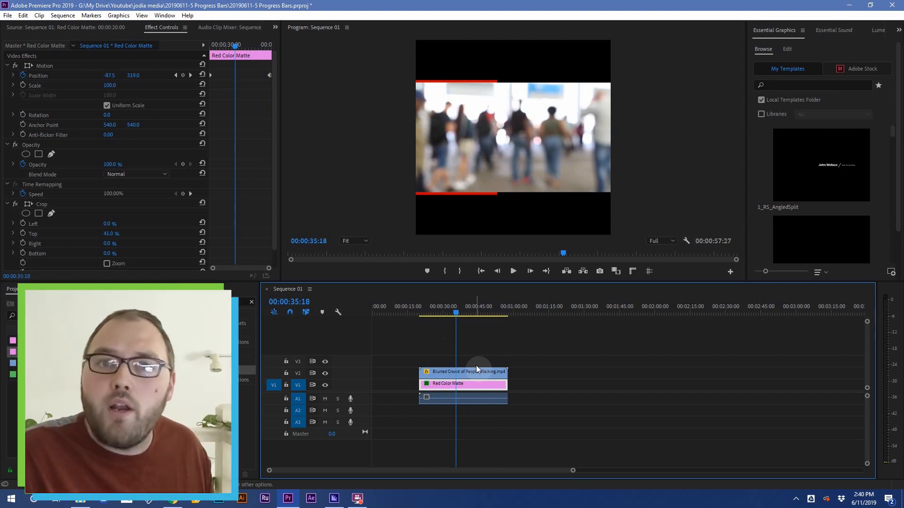
# - Place another crowd video on V1 at 00:01:09:24, after the first clips, and lay Red Color Matte above it on V2 for the same duration
pyautogui.click(298, 349)
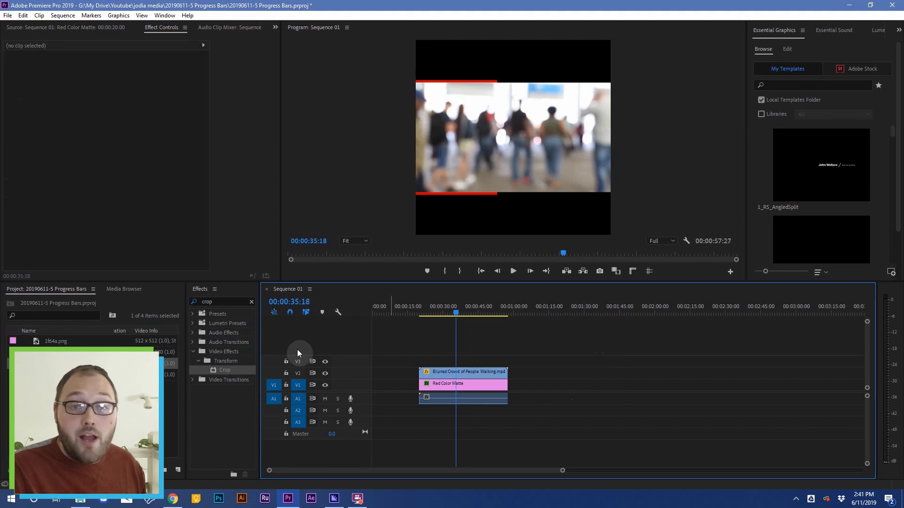
pyautogui.moveTo(424, 372); pyautogui.dragTo(541, 386)
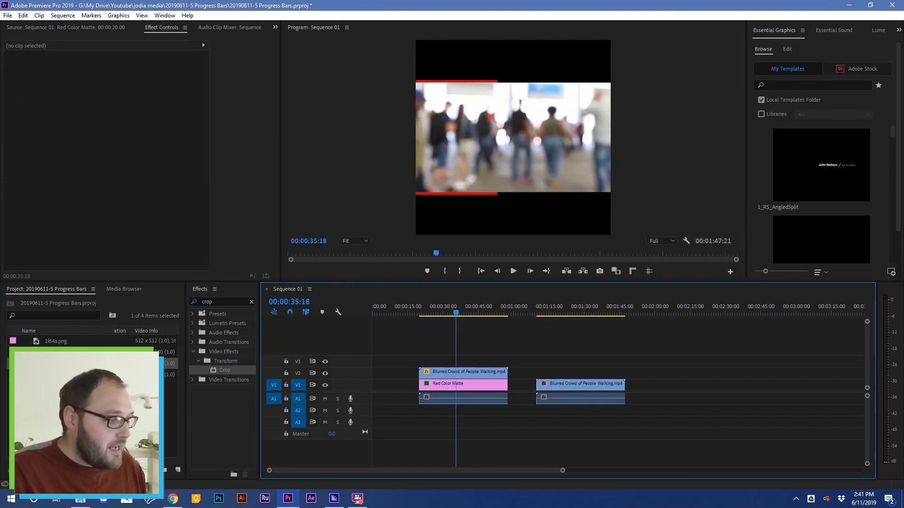
pyautogui.click(64, 352)
pyautogui.moveTo(63, 352); pyautogui.dragTo(625, 372)
# - Set the vertical position of the V2 Red Color Matte to 1605, leaving a thin bar along the frame's lower edge
pyautogui.click(579, 307)
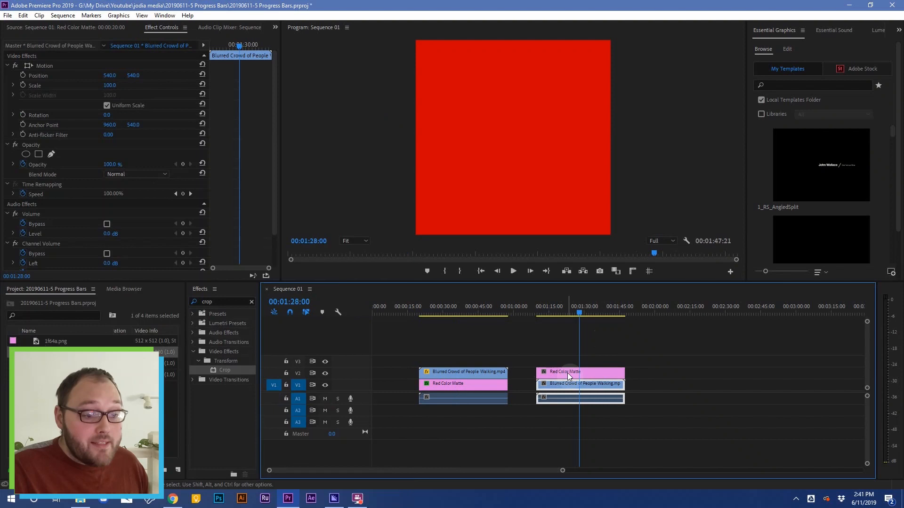
pyautogui.click(567, 373)
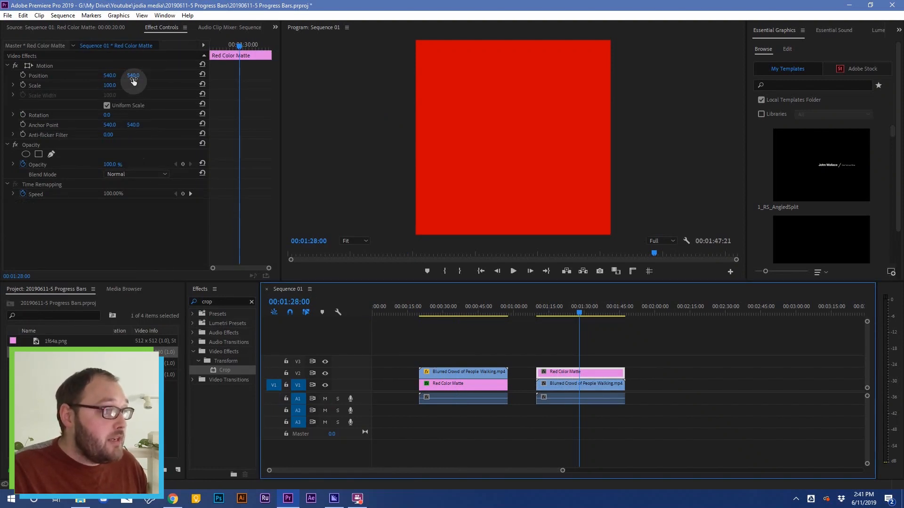
pyautogui.moveTo(137, 76); pyautogui.dragTo(638, 75)
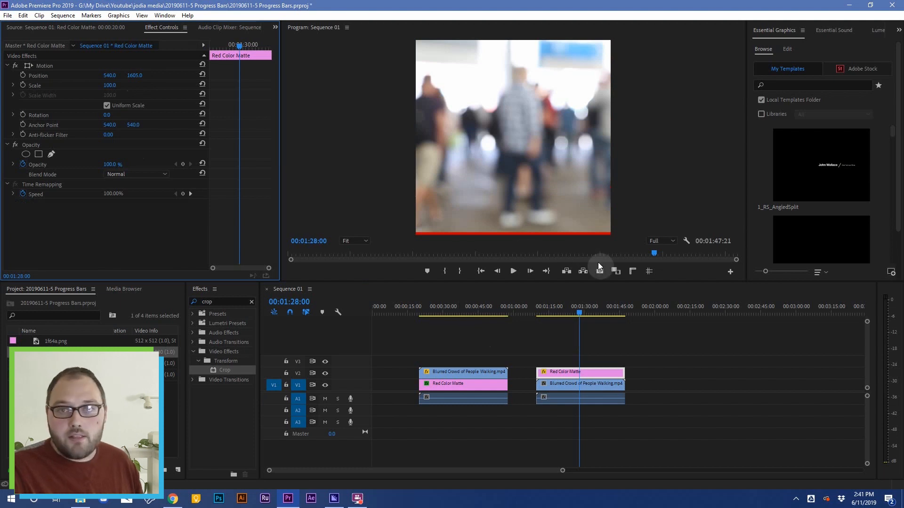
pyautogui.click(592, 338)
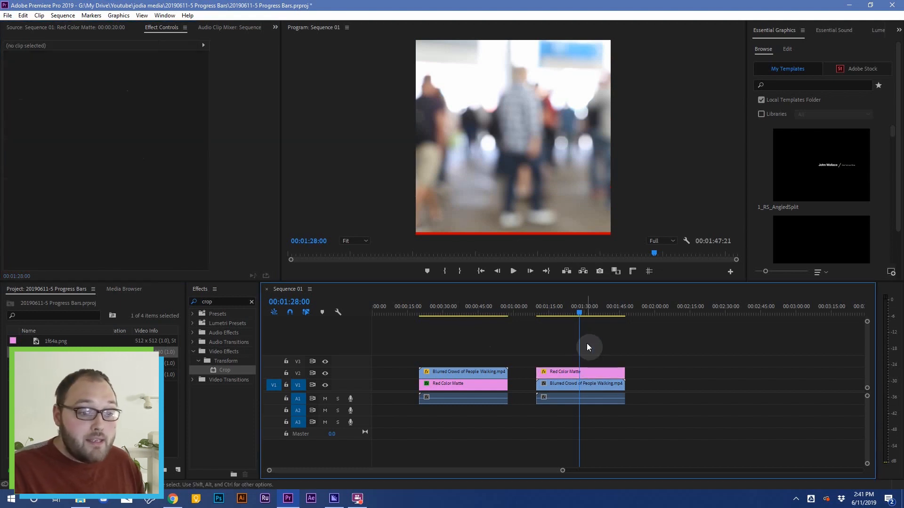
# - Add a Position keyframe to the V2 Red Color Matte at 00:01:47:06, just before the clip ends
pyautogui.click(594, 378)
pyautogui.press('Down')
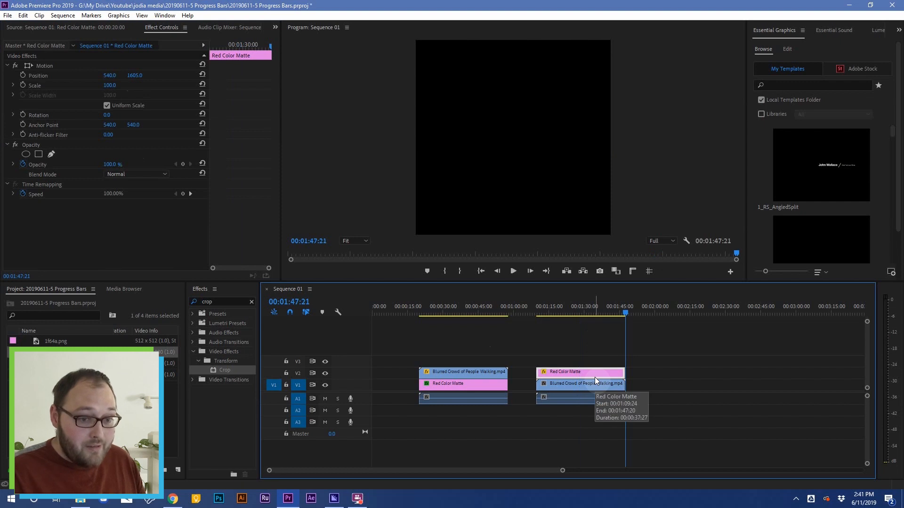
pyautogui.hotkey('shift', 'Left')
pyautogui.hotkey('shift', 'Left')
pyautogui.hotkey('shift', 'Left')
pyautogui.hotkey('shift', 'Left')
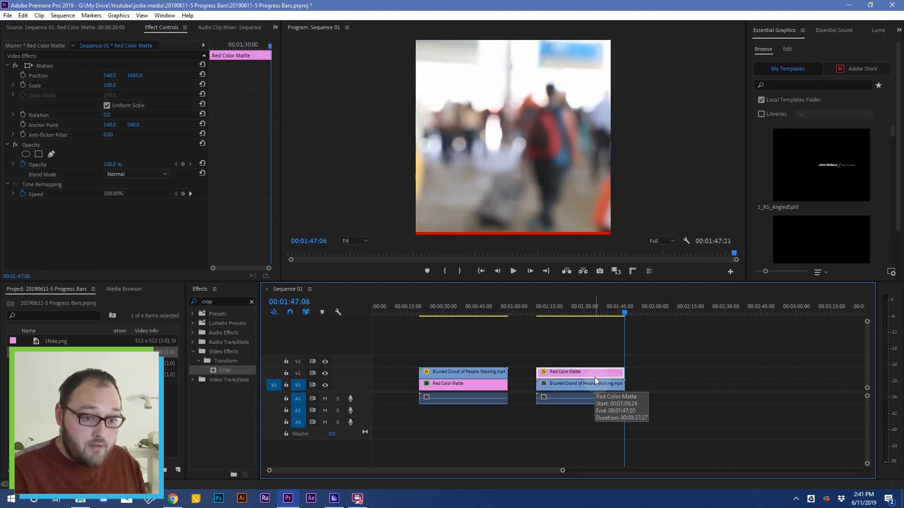
pyautogui.click(22, 75)
# - At the V2 matte's first frame, set its horizontal position to -540 and play back the full-frame progress bar
pyautogui.press('Up')
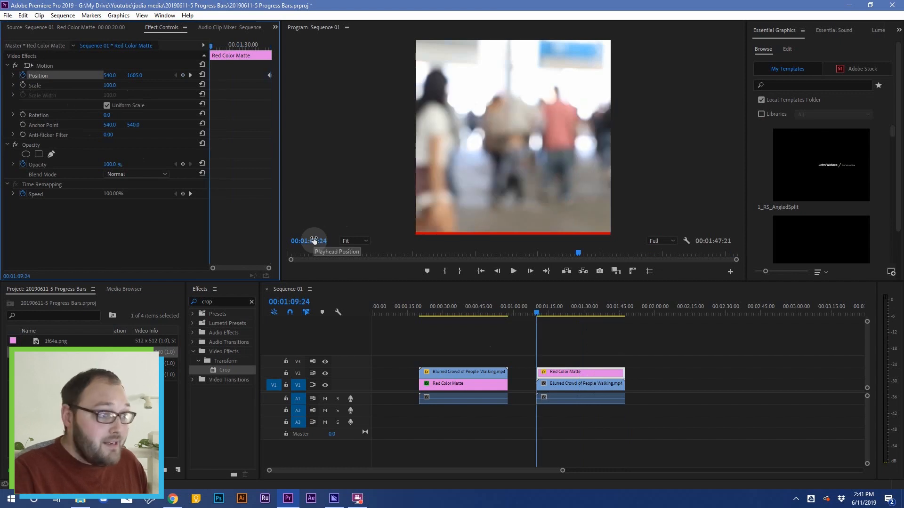
pyautogui.click(115, 75)
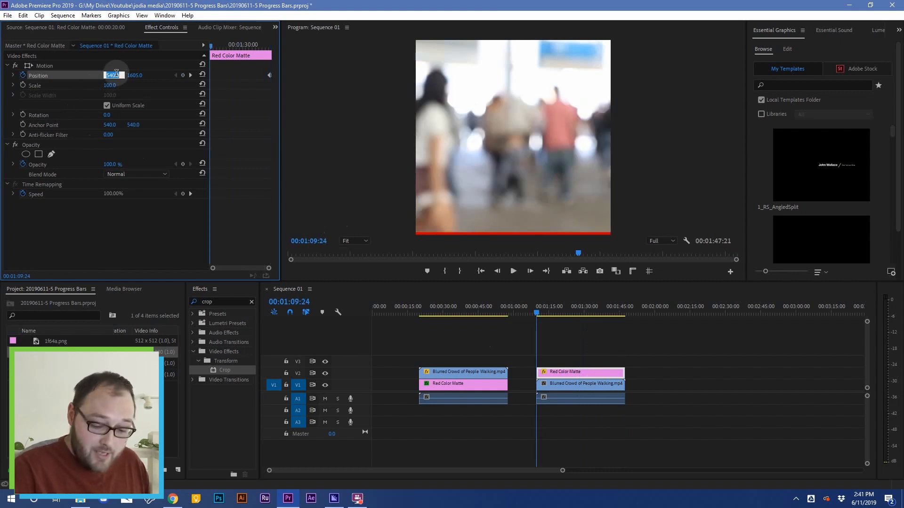
pyautogui.write('-540')
pyautogui.press('Return')
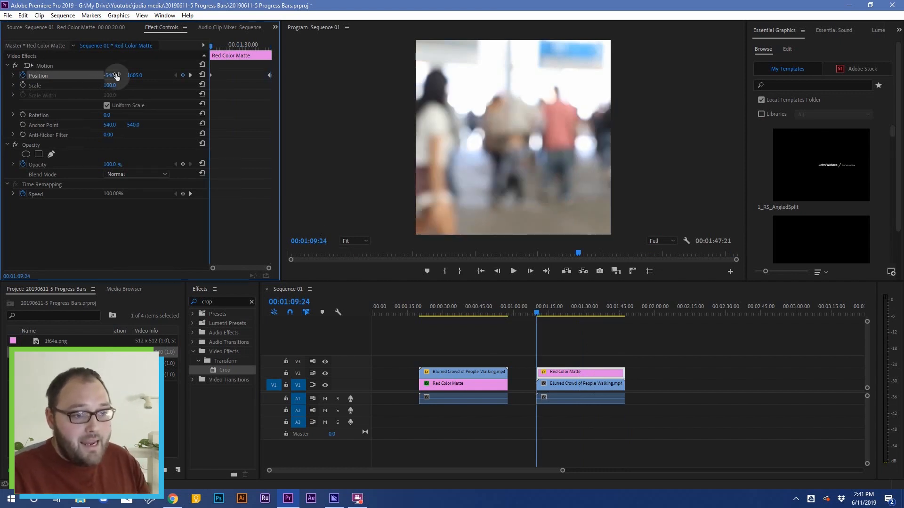
pyautogui.press('space')
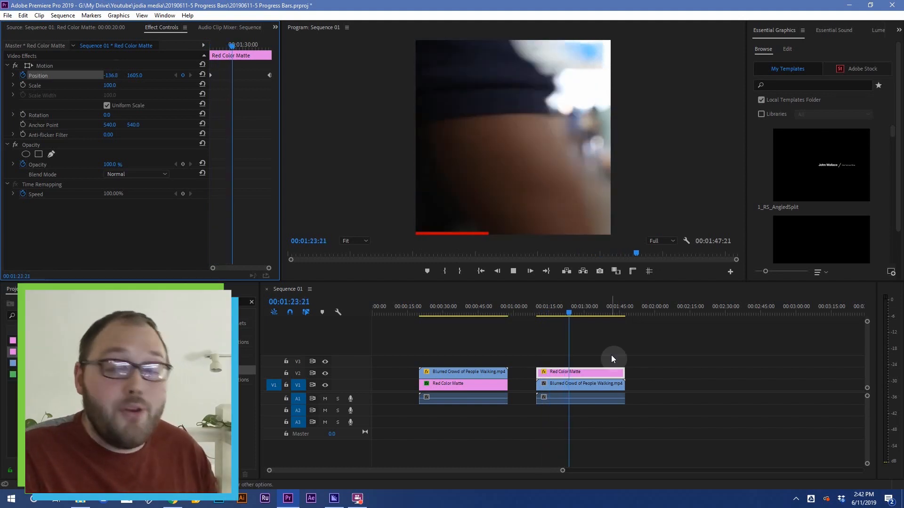
pyautogui.press('space')
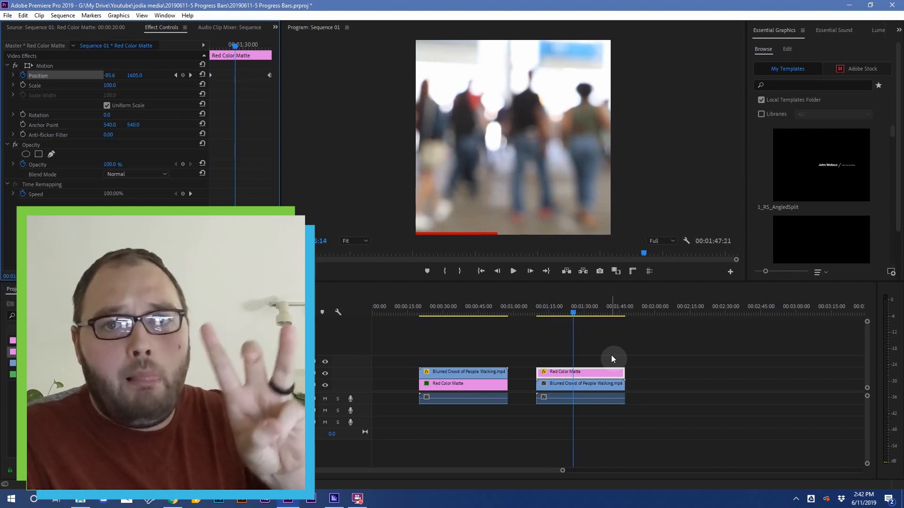
# - Place a third copy of the crowd video on V1 after the second group and move the playhead to 00:02:11:27 within it
pyautogui.click(608, 341)
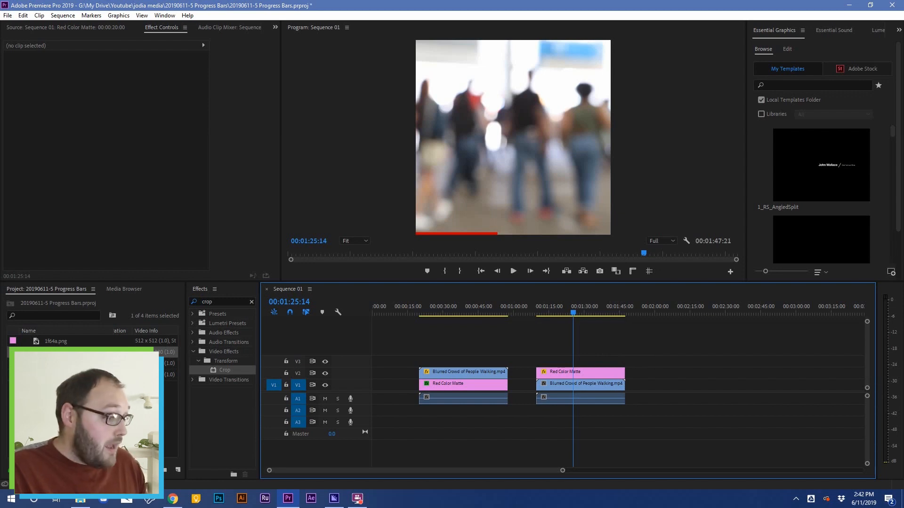
pyautogui.click(61, 364)
pyautogui.moveTo(61, 364); pyautogui.dragTo(612, 424)
pyautogui.moveTo(546, 471); pyautogui.dragTo(583, 470)
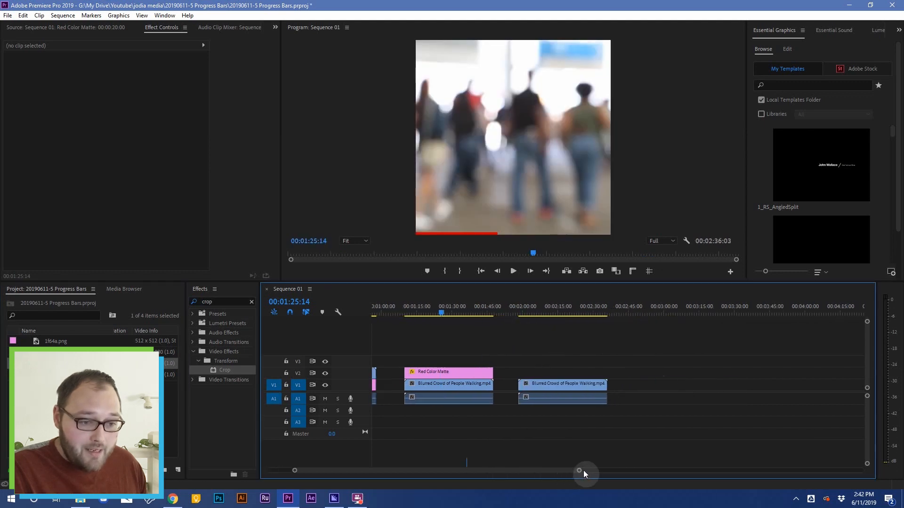
pyautogui.click(546, 383)
pyautogui.moveTo(524, 310)
pyautogui.mouseDown()
pyautogui.moveTo(541, 312)
pyautogui.moveTo(514, 313)
pyautogui.moveTo(536, 314)
pyautogui.moveTo(522, 318)
pyautogui.mouseUp()
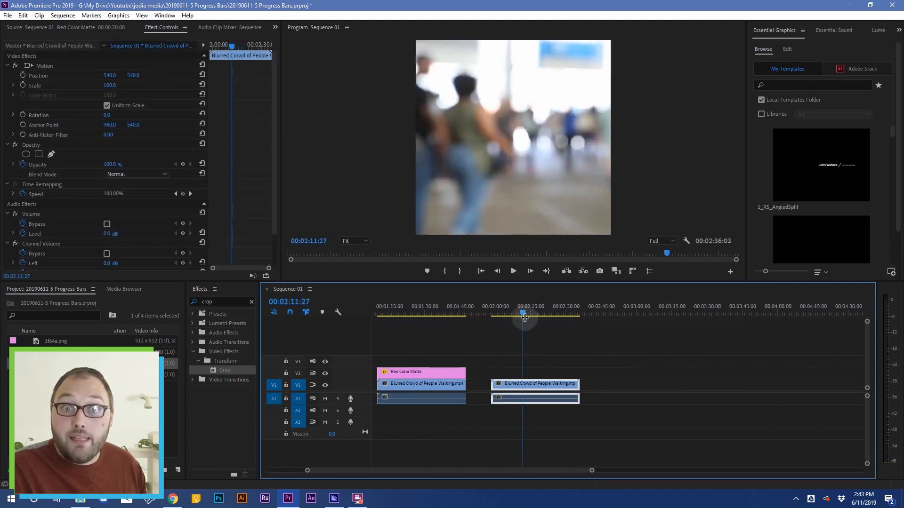
# - Find the Circle video effect and apply it to the third crowd video clip on V1
pyautogui.click(565, 352)
pyautogui.click(555, 386)
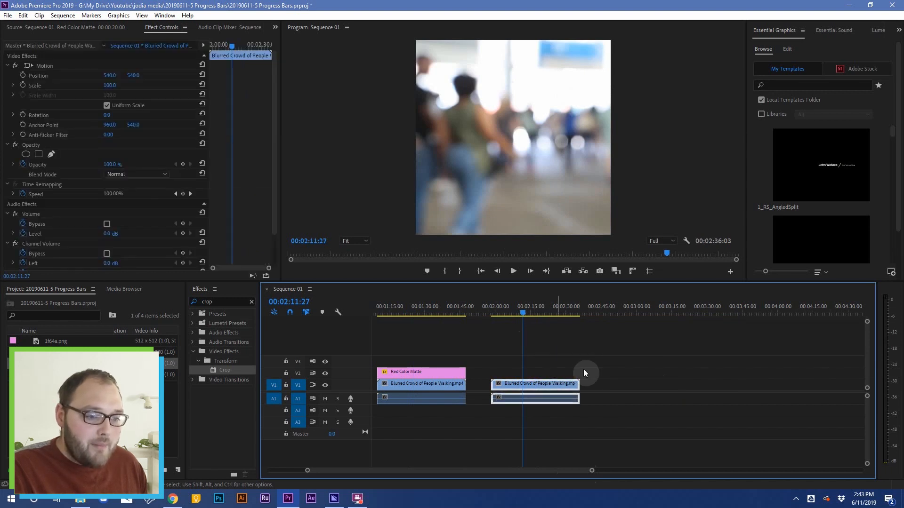
pyautogui.click(223, 302)
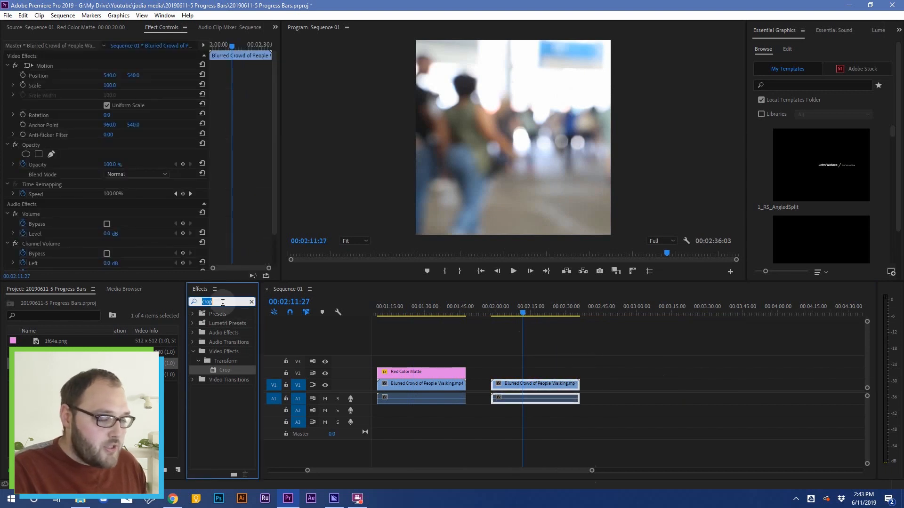
pyautogui.write('circ')
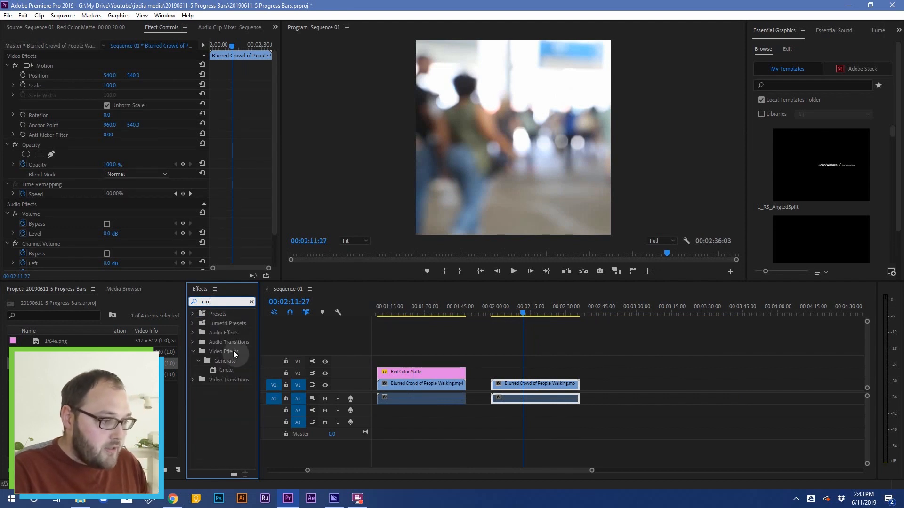
pyautogui.moveTo(228, 370); pyautogui.dragTo(527, 388)
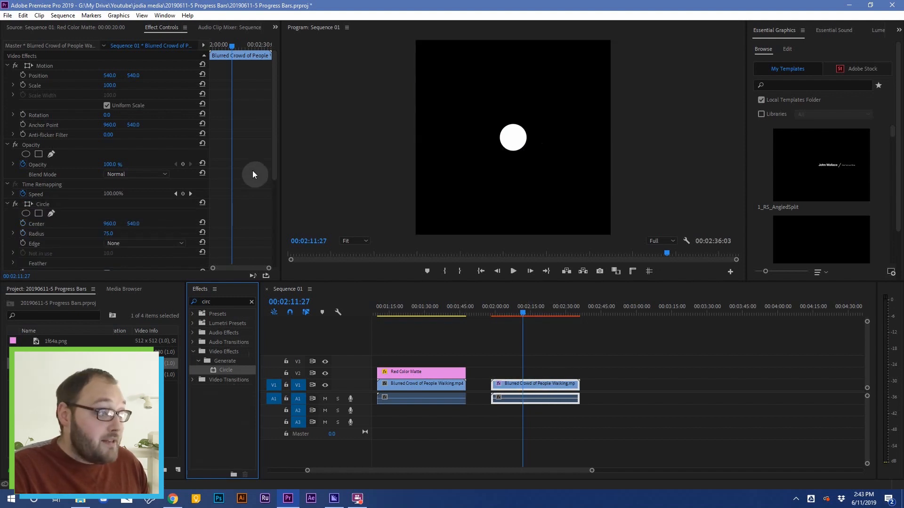
pyautogui.scroll(-1, 224, 174)
pyautogui.scroll(1, 233, 202)
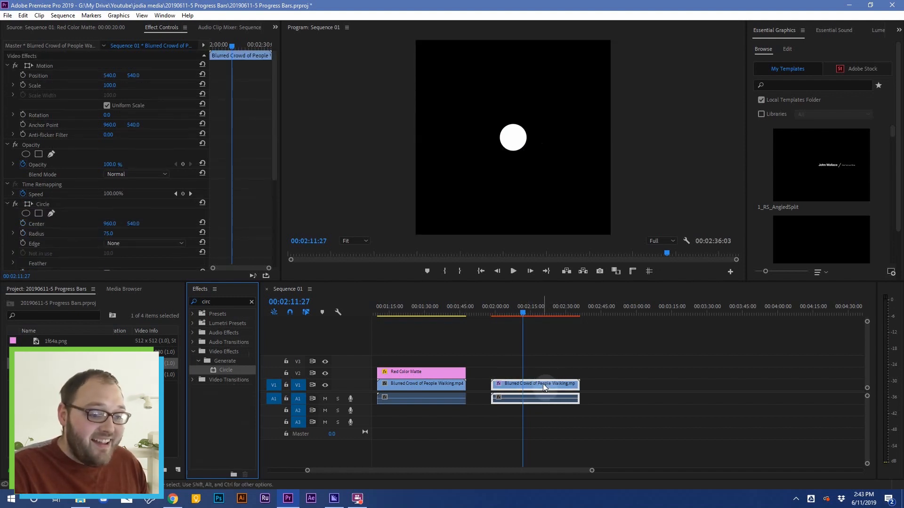
# - Set the blending mode of the Circle effect on the third crowd video clip to Stencil Alpha
pyautogui.doubleClick(543, 385)
pyautogui.click(207, 27)
pyautogui.click(258, 140)
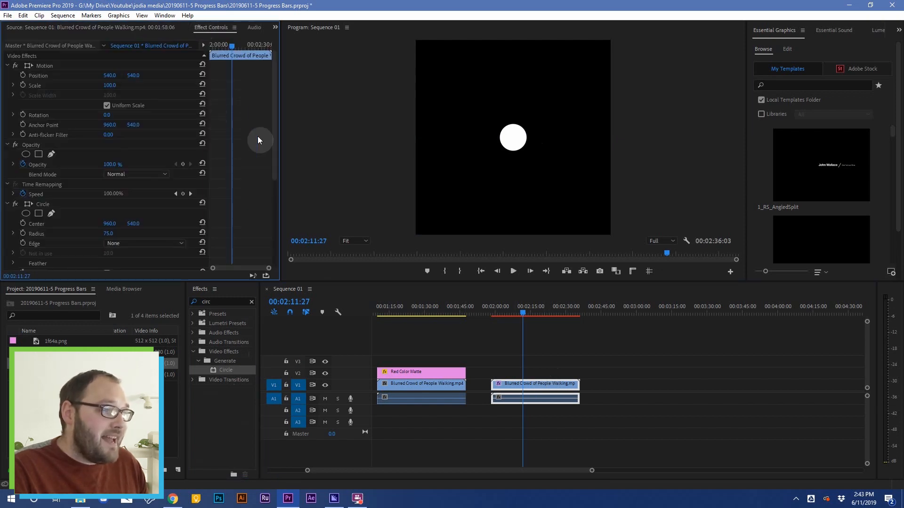
pyautogui.scroll(-8, 258, 140)
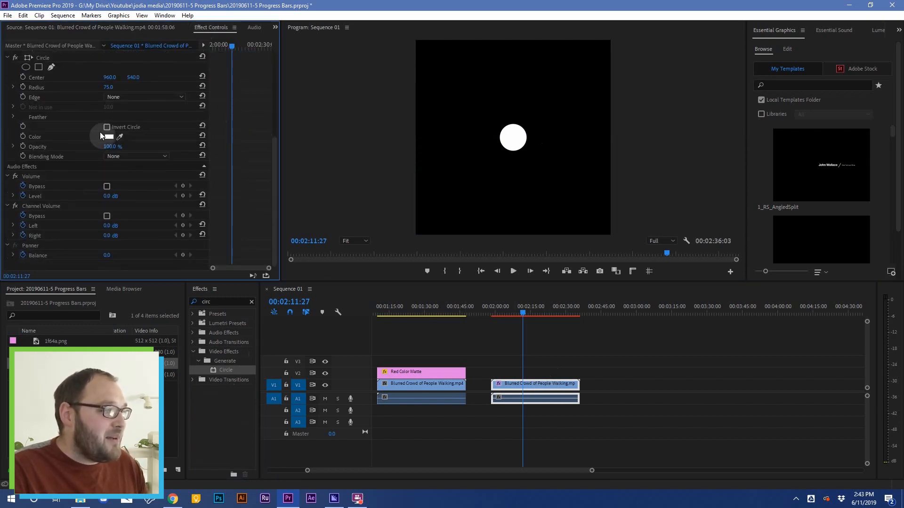
pyautogui.scroll(1, 95, 154)
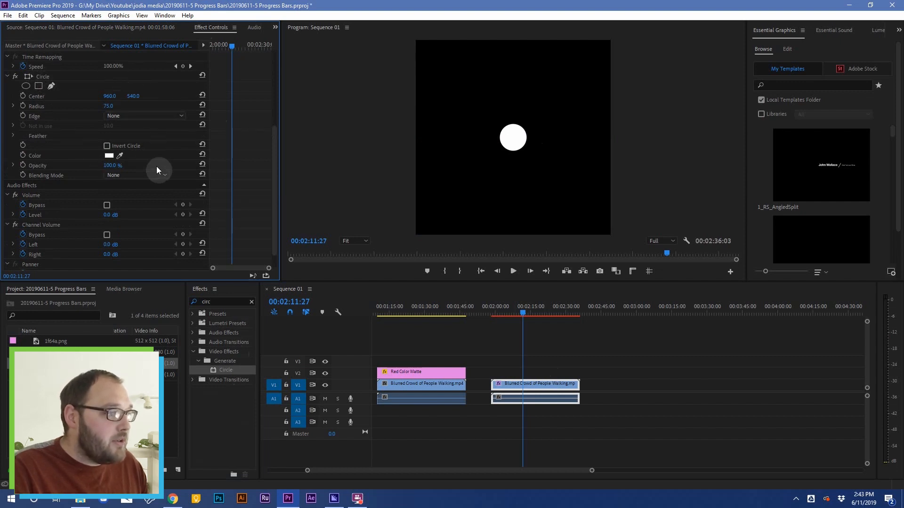
pyautogui.click(140, 175)
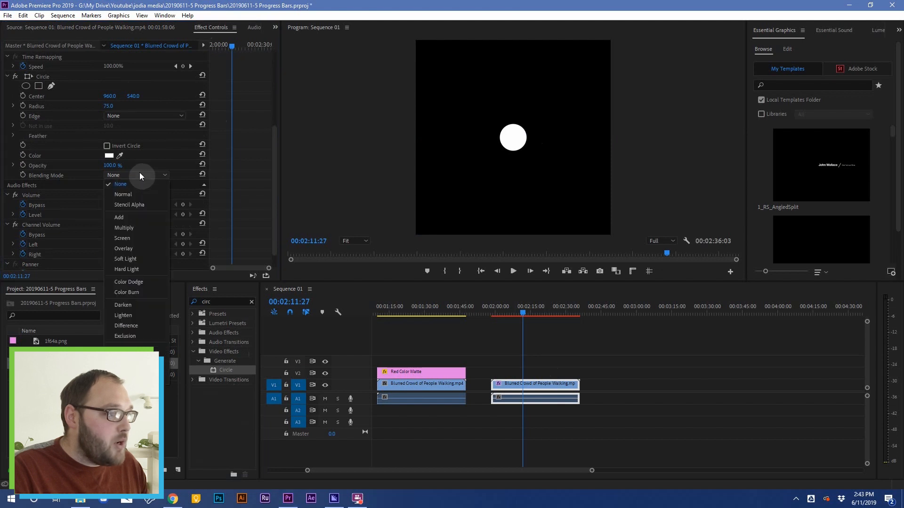
pyautogui.click(140, 204)
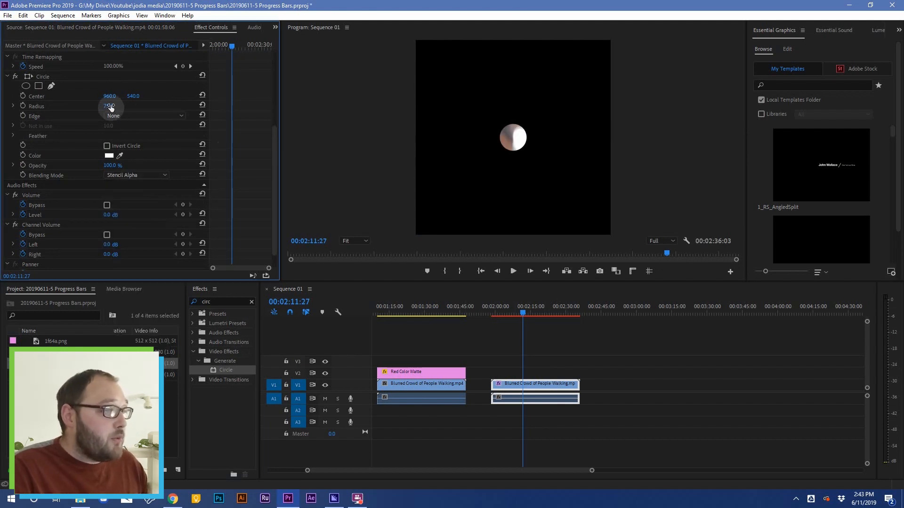
# - Enlarge the crowd video's Circle effect to a radius of 540
pyautogui.moveTo(109, 106); pyautogui.dragTo(325, 106)
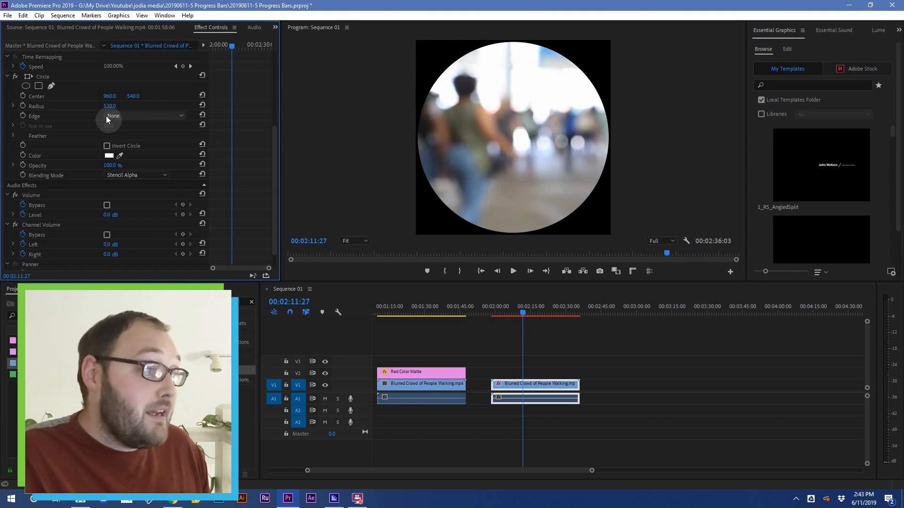
pyautogui.click(110, 105)
pyautogui.write('540')
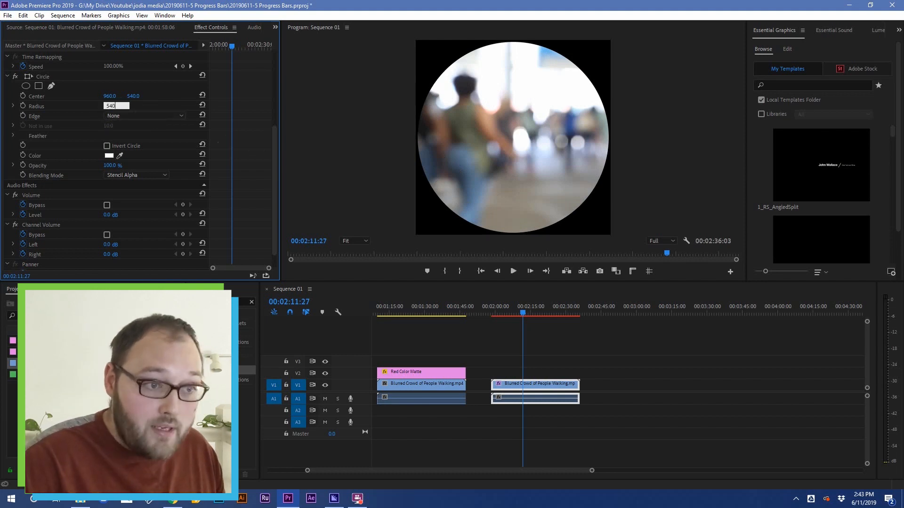
pyautogui.press('Return')
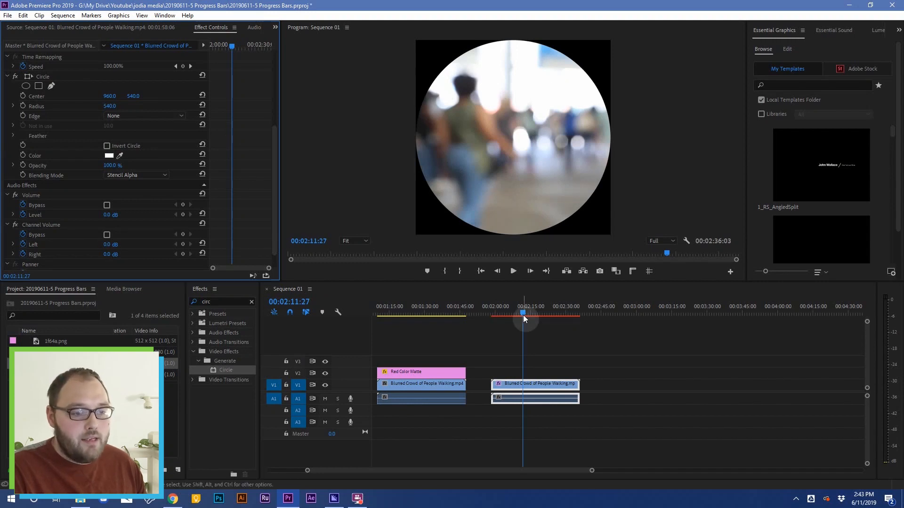
# - Scale the circular crowd video down to 90 and move the playhead to 00:02:17:21
pyautogui.moveTo(523, 316)
pyautogui.mouseDown()
pyautogui.moveTo(558, 320)
pyautogui.moveTo(508, 326)
pyautogui.moveTo(523, 328)
pyautogui.mouseUp()
pyautogui.scroll(5, 236, 173)
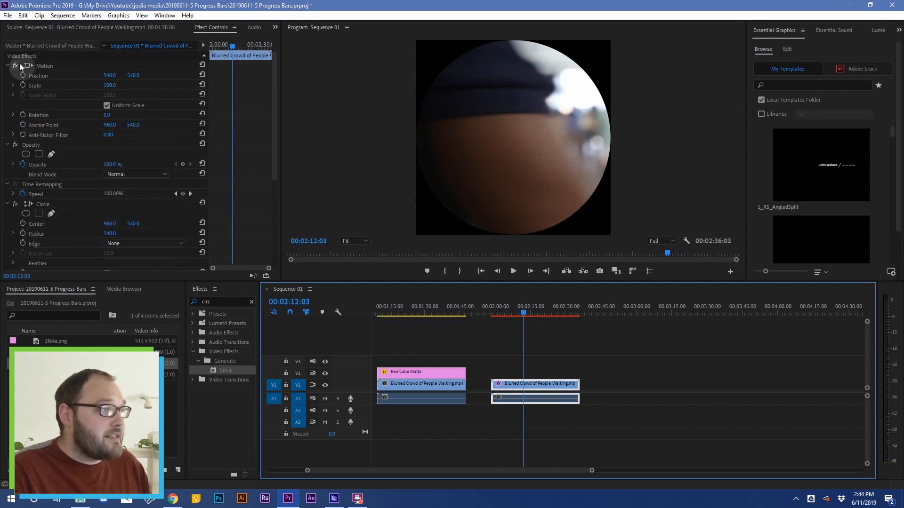
pyautogui.moveTo(110, 88); pyautogui.dragTo(97, 88)
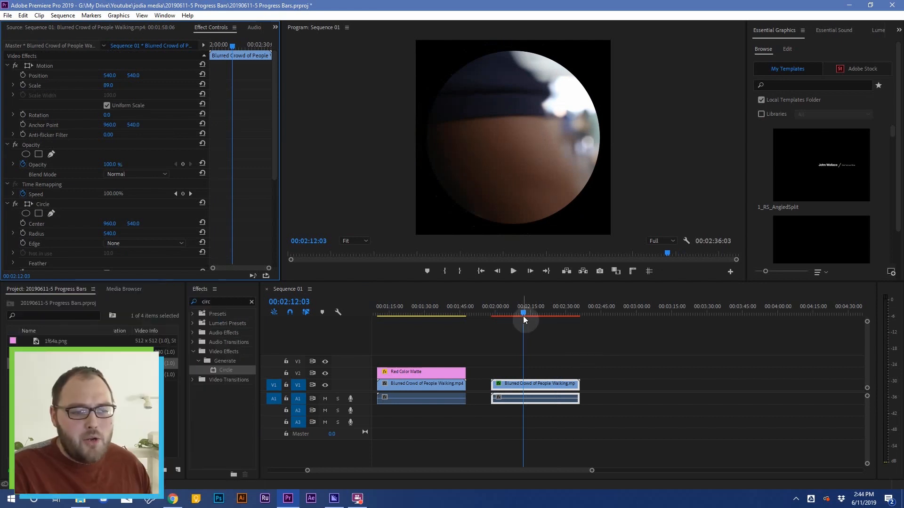
pyautogui.moveTo(523, 314); pyautogui.dragTo(538, 318)
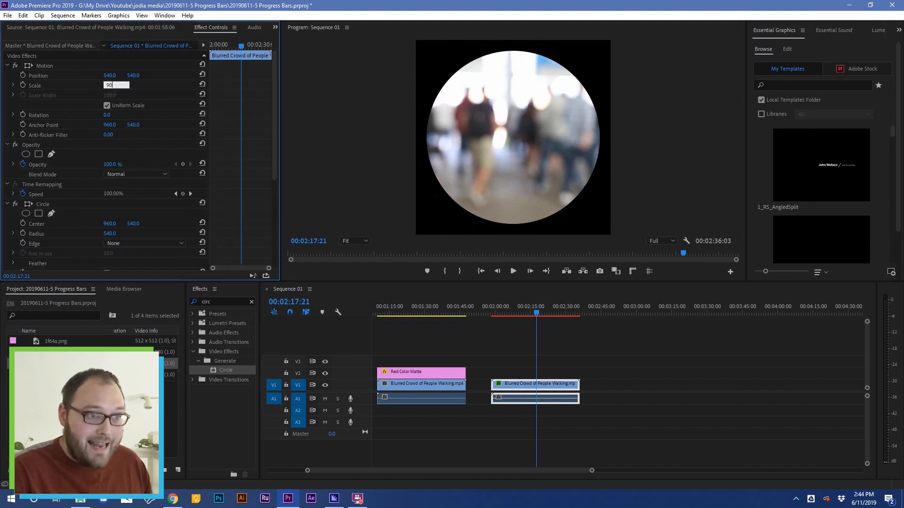
pyautogui.moveTo(108, 84); pyautogui.dragTo(117, 85)
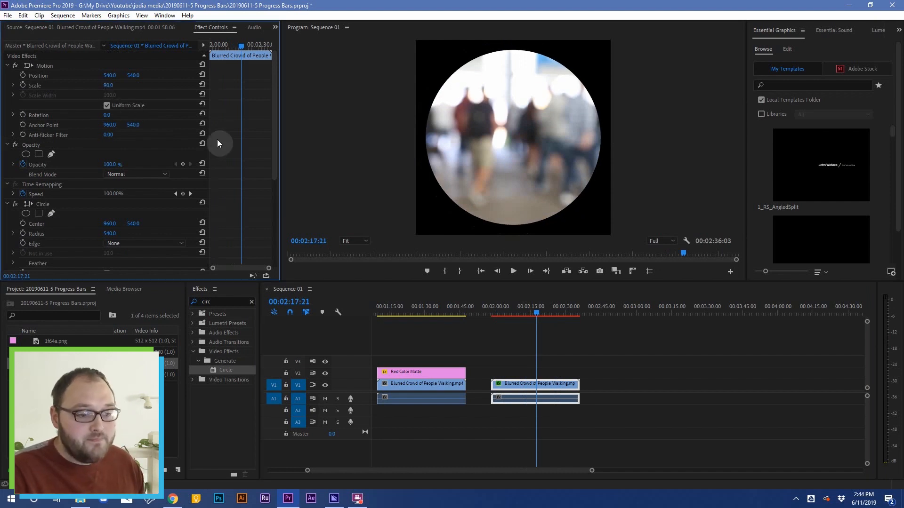
# - Move only the video of the third crowd clip up to V2 and place the Red Color Matte beneath it on V1
pyautogui.click(565, 355)
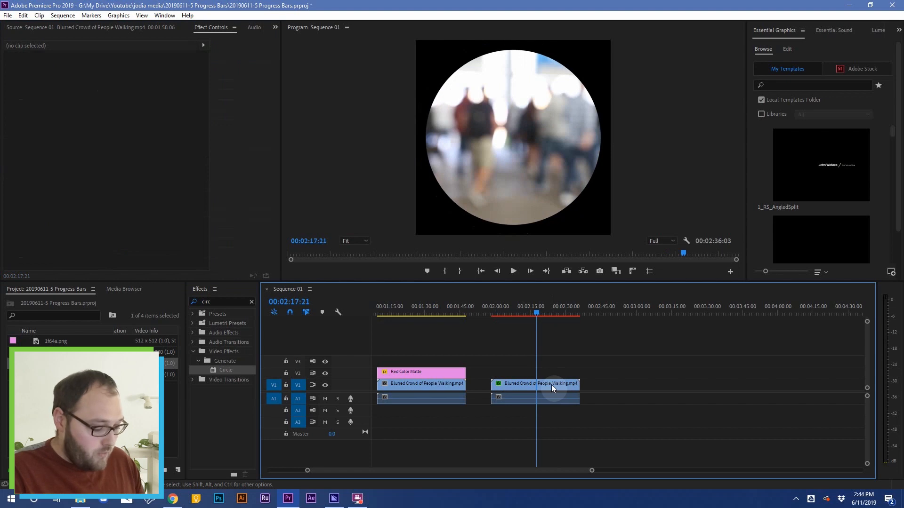
pyautogui.click(553, 386)
pyautogui.hotkey('alt', 'Up')
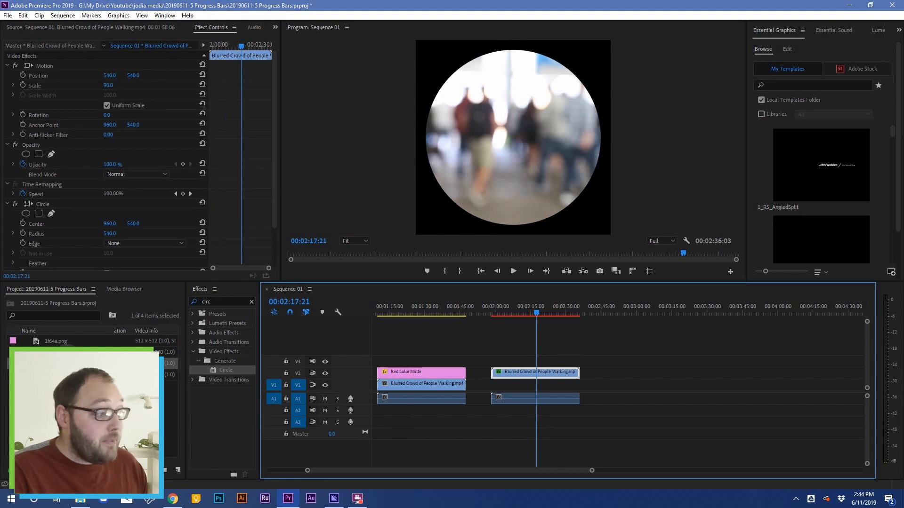
pyautogui.click(66, 352)
pyautogui.moveTo(66, 352); pyautogui.dragTo(580, 388)
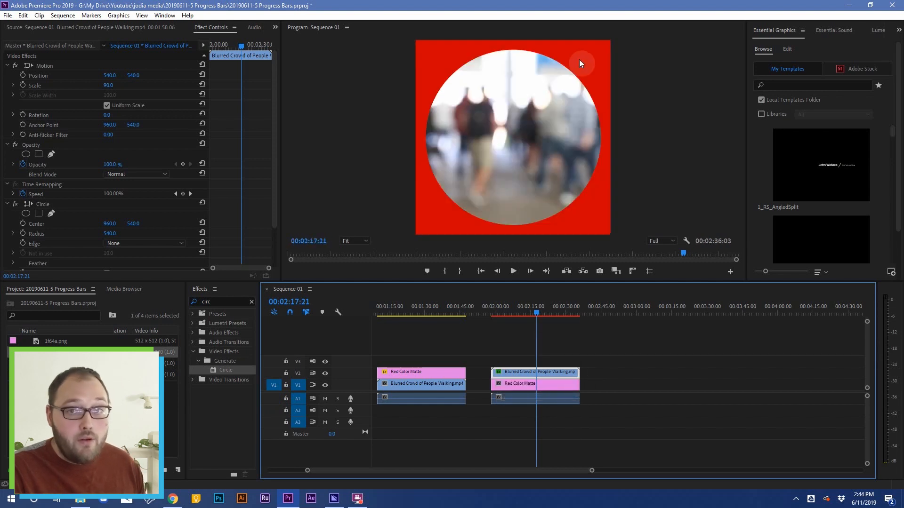
# - Apply the Circle effect to the Red Color Matte on V1 and set its blending mode to Stencil Alpha
pyautogui.click(530, 384)
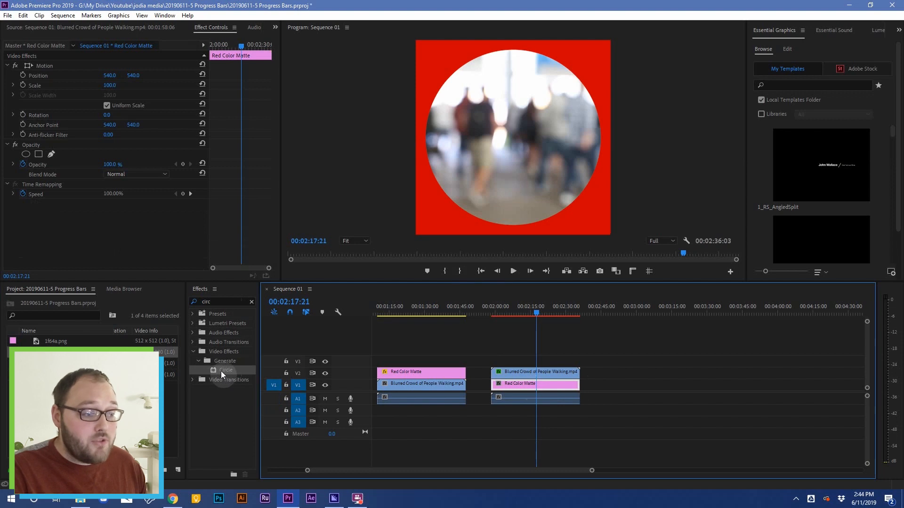
pyautogui.moveTo(210, 374); pyautogui.dragTo(530, 386)
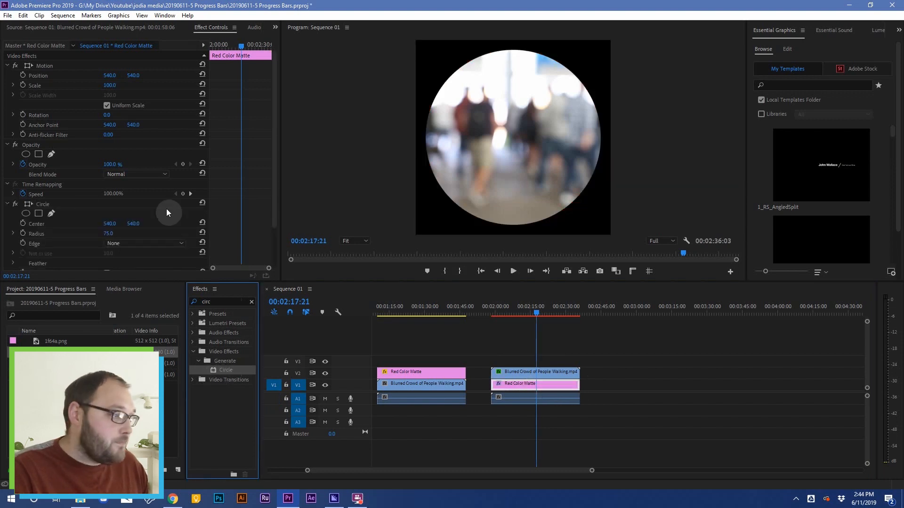
pyautogui.scroll(-2, 177, 195)
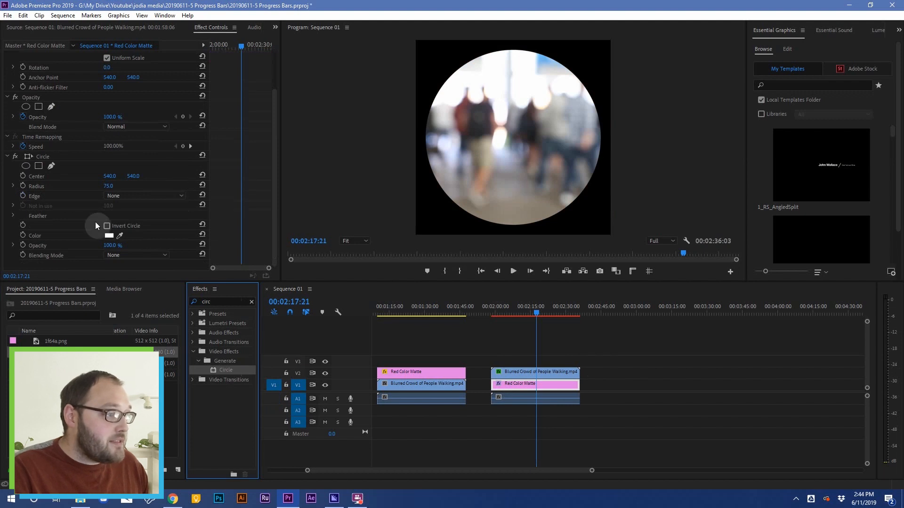
pyautogui.click(135, 255)
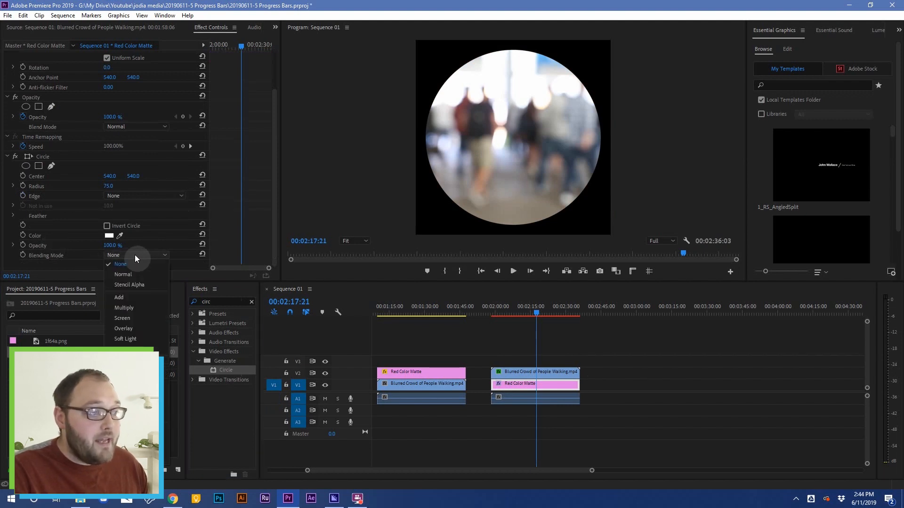
pyautogui.click(135, 284)
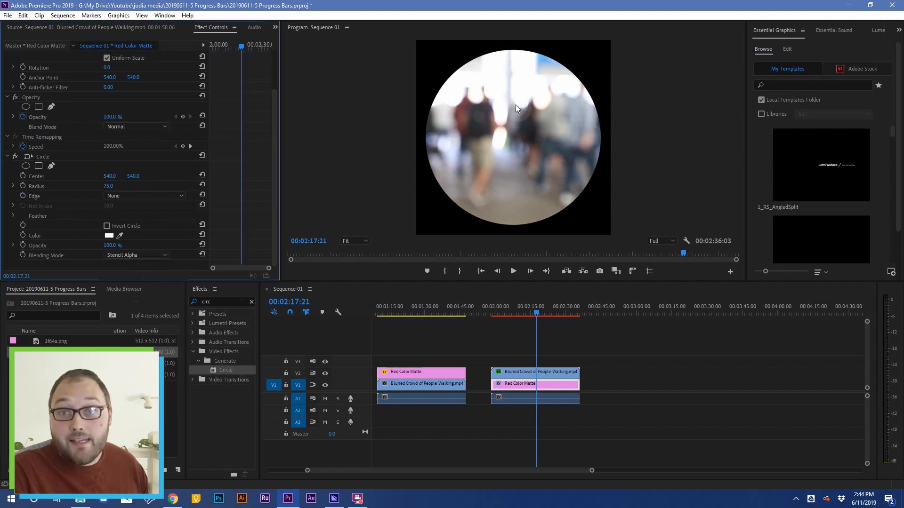
# - Briefly toggle V2's visibility to check the matte's circle, and set that circle's radius to 540
pyautogui.click(325, 373)
pyautogui.click(325, 375)
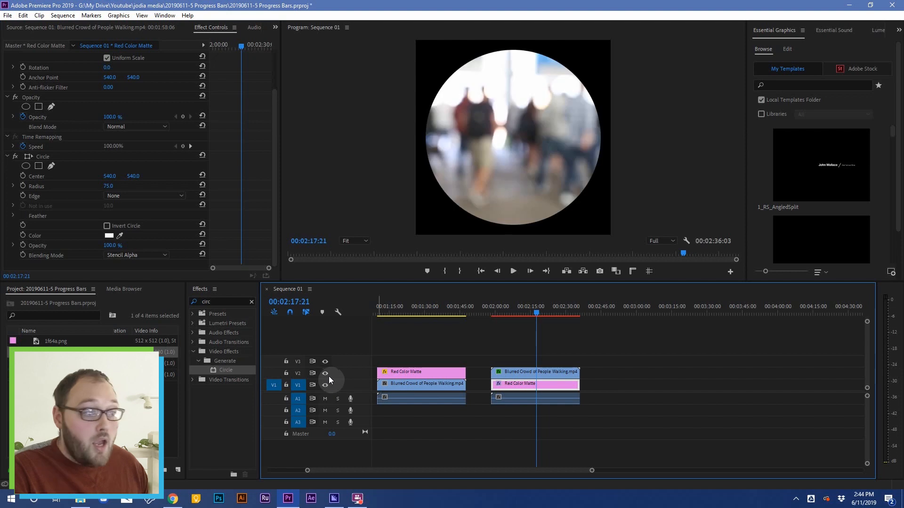
pyautogui.click(109, 186)
pyautogui.write('540')
pyautogui.press('Return')
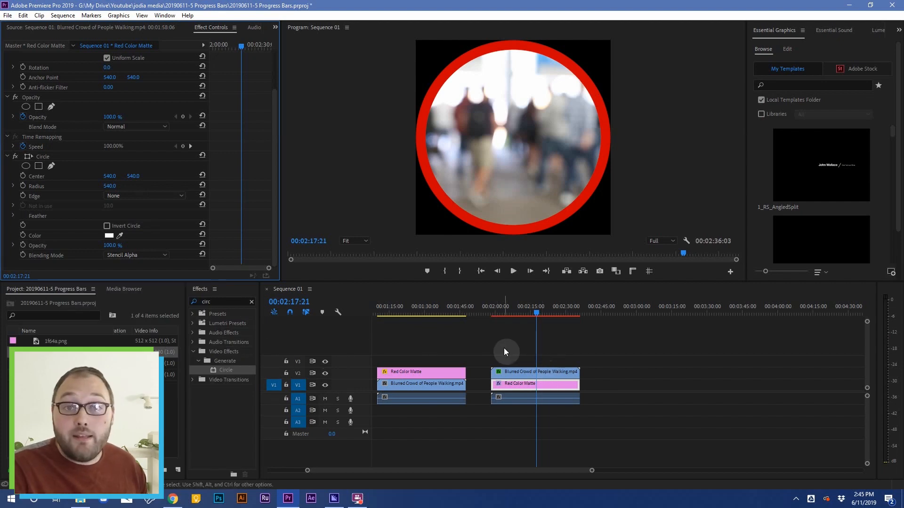
# - Find the Radial Wipe video effect and apply it to the Red Color Matte on V1 beneath the crowd video
pyautogui.click(222, 301)
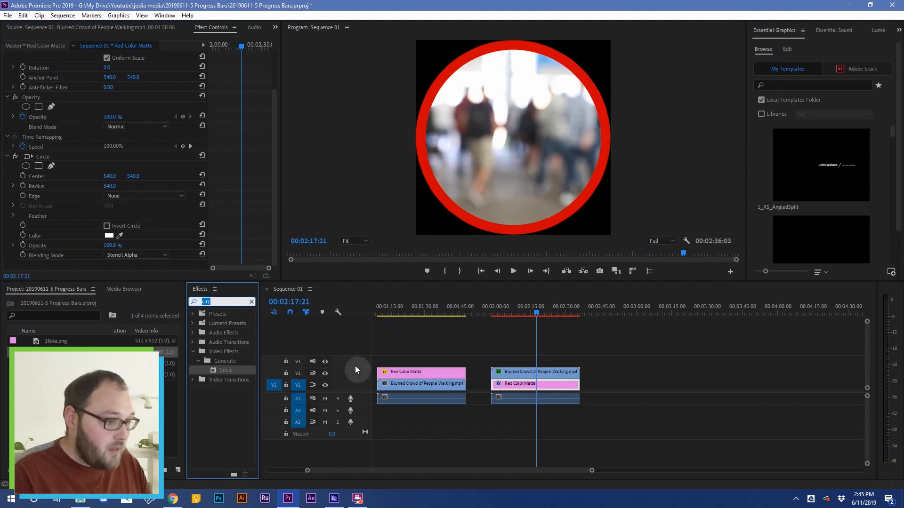
pyautogui.write('rad')
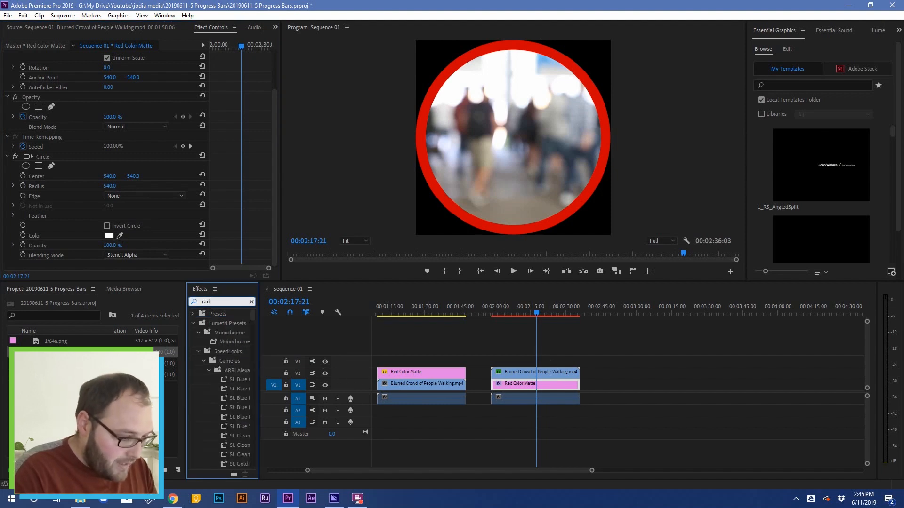
pyautogui.write('ial')
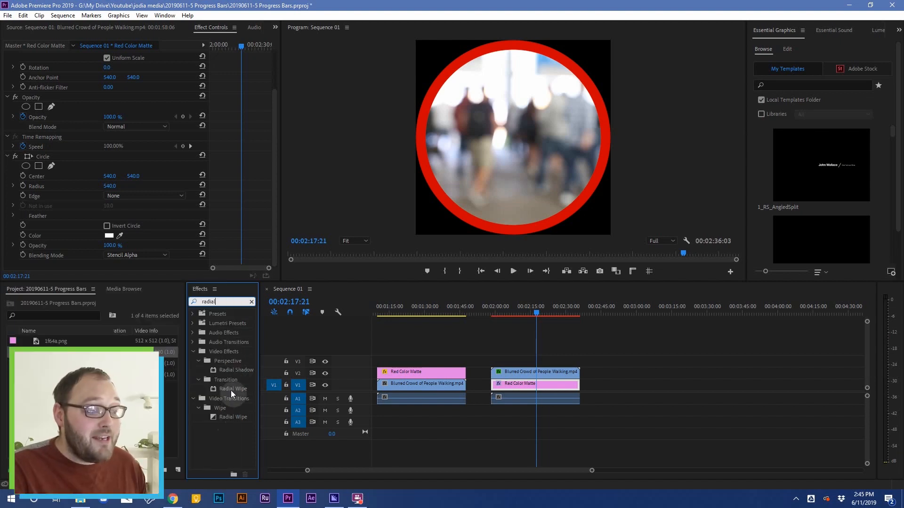
pyautogui.click(231, 391)
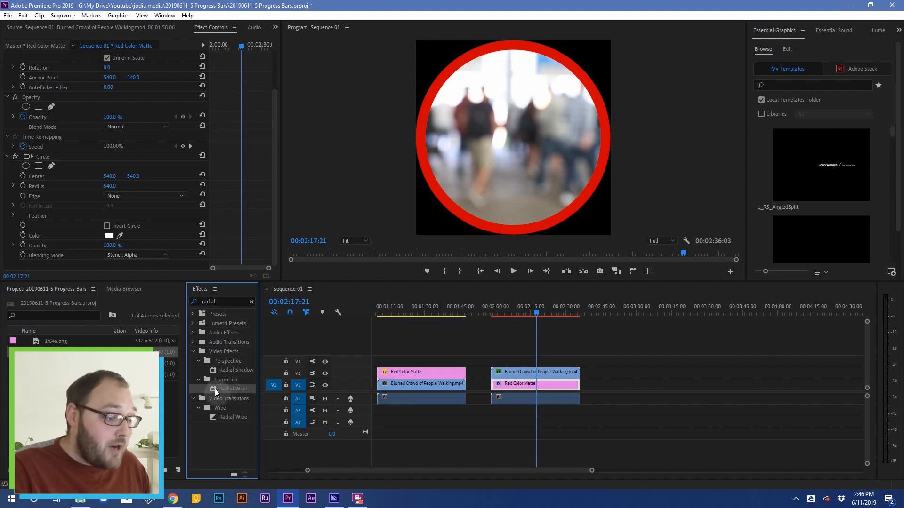
pyautogui.moveTo(214, 389); pyautogui.dragTo(522, 387)
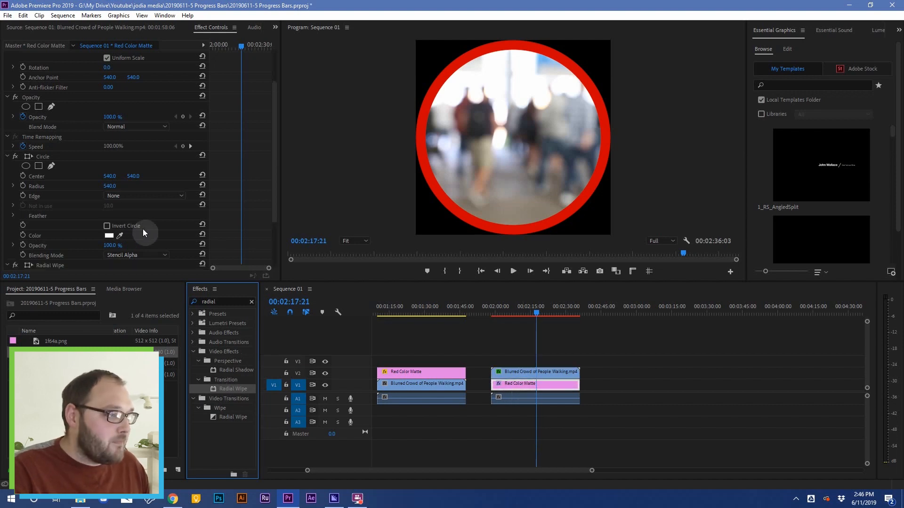
pyautogui.scroll(-3, 143, 229)
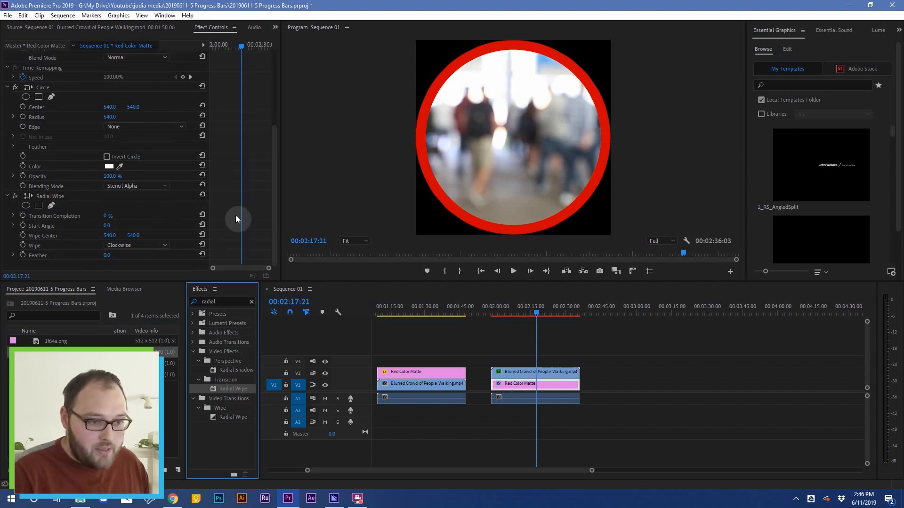
# - Add a Radial Wipe Transition Completion keyframe to the V1 matte at 00:02:35:13, just before the clip ends
pyautogui.click(515, 337)
pyautogui.press('Down')
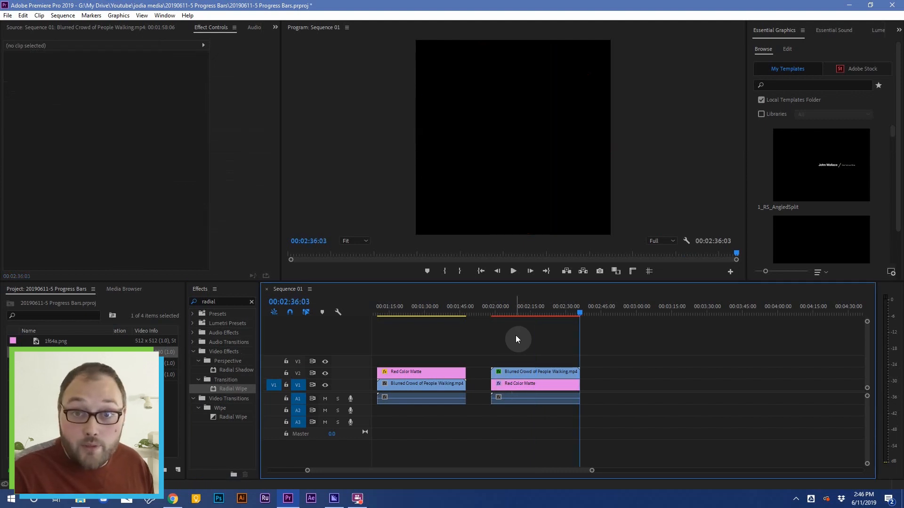
pyautogui.hotkey('shift', 'Left')
pyautogui.hotkey('shift', 'Left')
pyautogui.hotkey('shift', 'Left')
pyautogui.hotkey('shift', 'Left')
pyautogui.press('d')
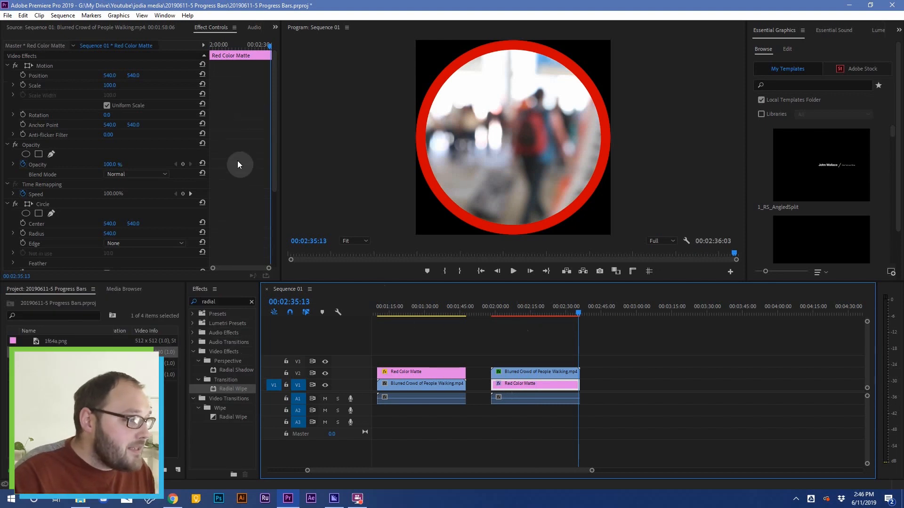
pyautogui.scroll(-5, 237, 162)
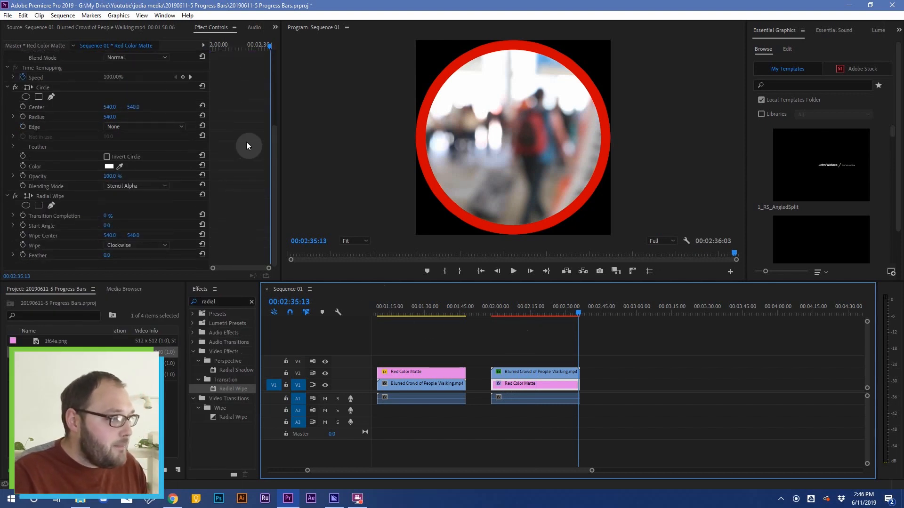
pyautogui.click(23, 216)
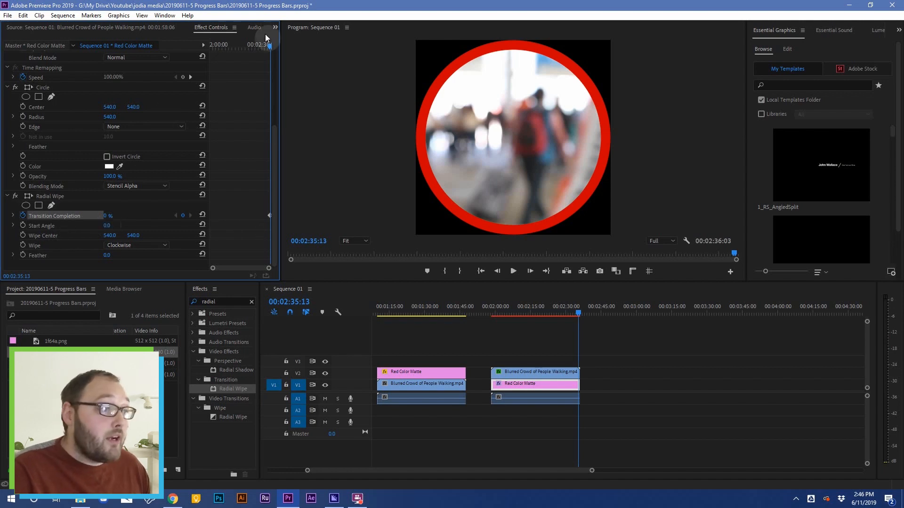
# - At the V1 matte's first frame, set the Radial Wipe's Transition Completion to 100%
pyautogui.moveTo(265, 44); pyautogui.dragTo(151, 60)
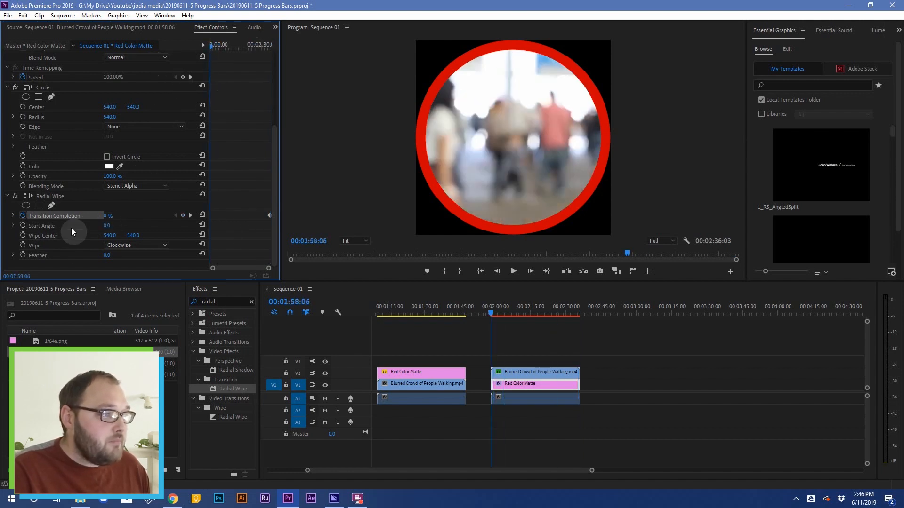
pyautogui.click(108, 217)
pyautogui.write('100')
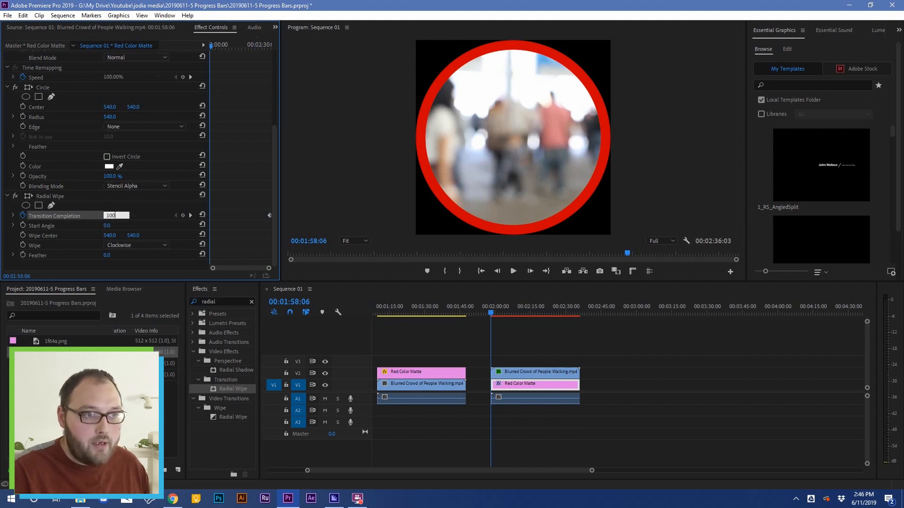
pyautogui.press('Return')
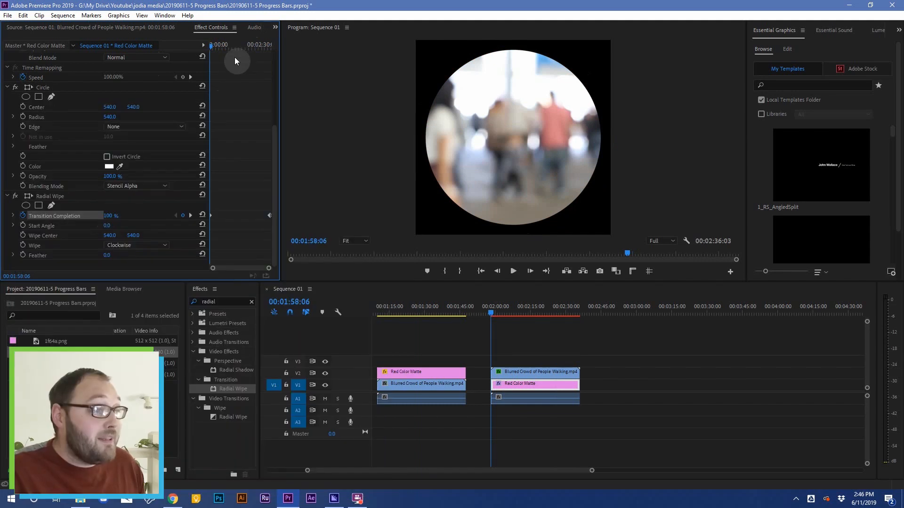
# - Play and scrub through the circular progress bar, and inspect the red ring's wipe edge at 100% zoom
pyautogui.press('space')
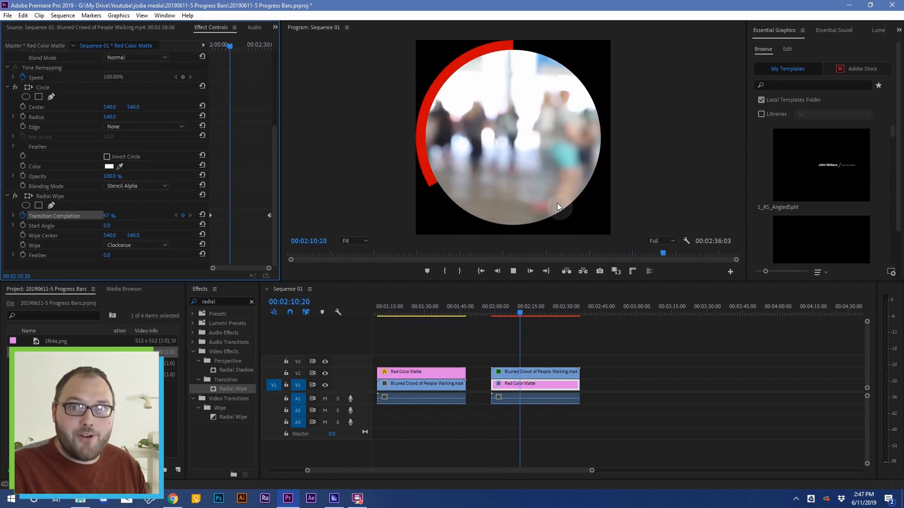
pyautogui.click(540, 313)
pyautogui.moveTo(542, 312); pyautogui.dragTo(561, 307)
pyautogui.moveTo(257, 46)
pyautogui.mouseDown()
pyautogui.moveTo(246, 47)
pyautogui.moveTo(266, 47)
pyautogui.mouseUp()
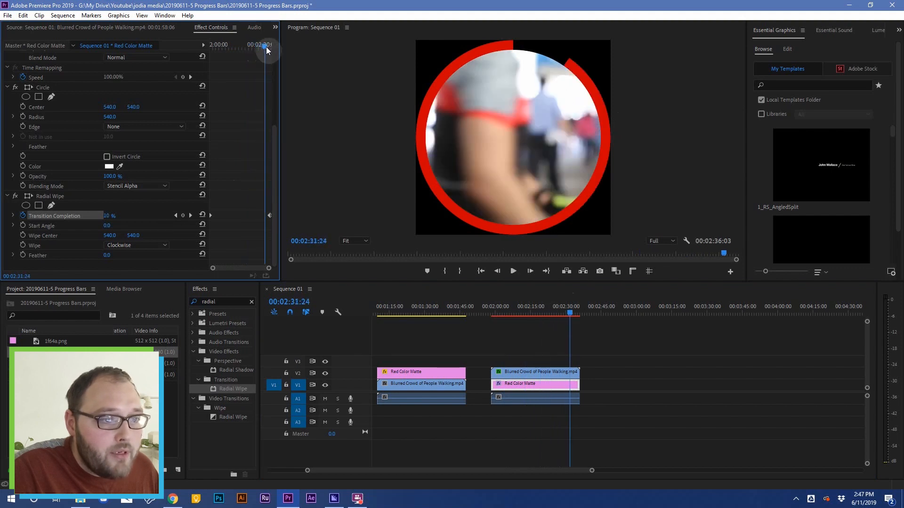
pyautogui.click(354, 241)
pyautogui.click(358, 300)
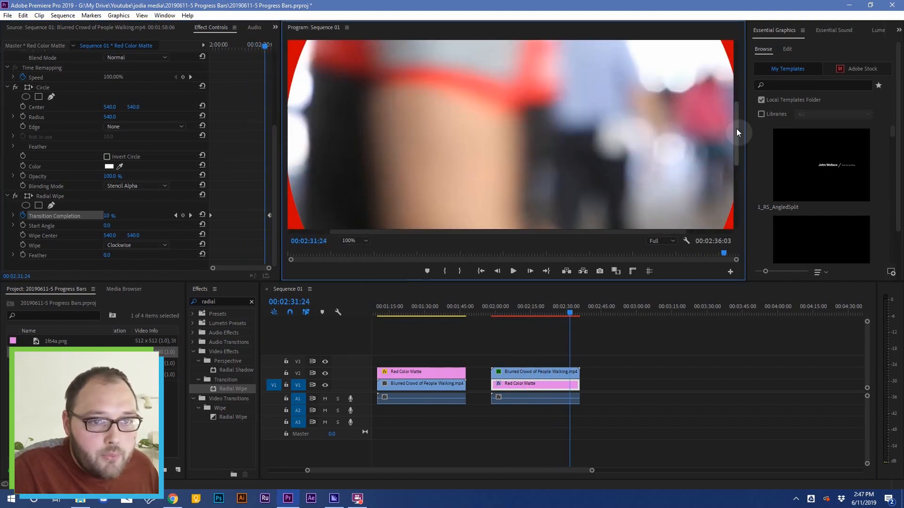
pyautogui.moveTo(737, 132); pyautogui.dragTo(739, 78)
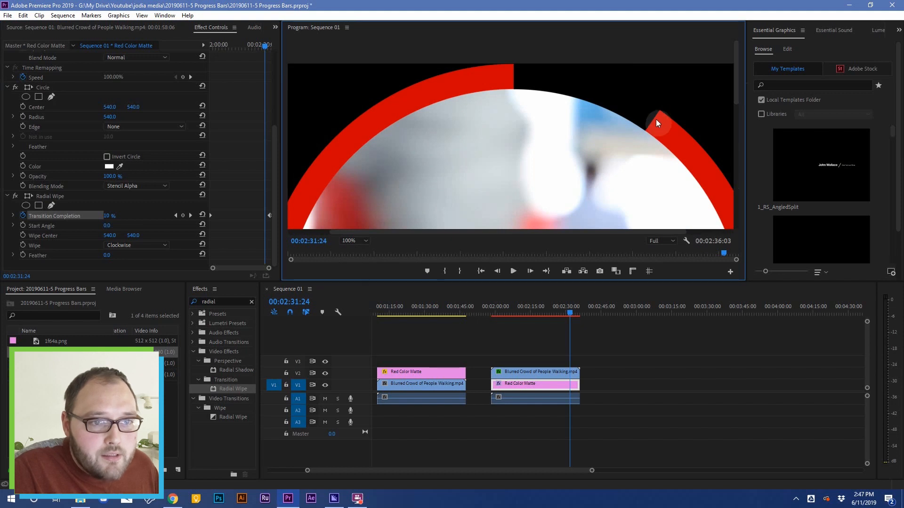
pyautogui.click(362, 242)
pyautogui.click(361, 250)
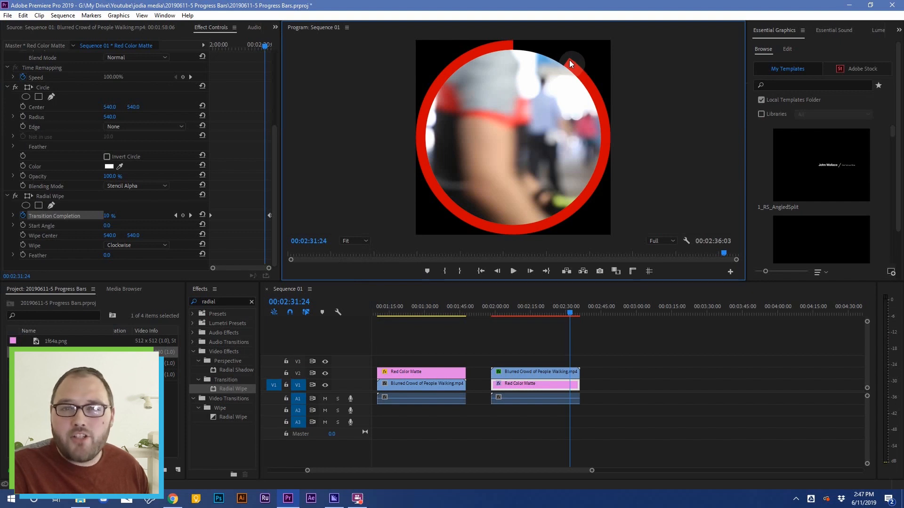
# - Soften the red ring's ends by trying a Radial Wipe Feather of 5 on the matte and settling on 2
pyautogui.click(105, 257)
pyautogui.write('5')
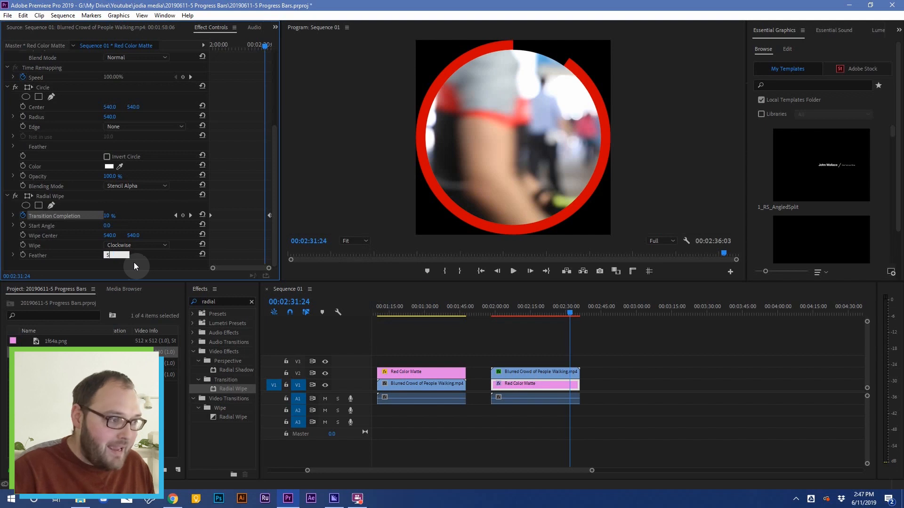
pyautogui.press('Return')
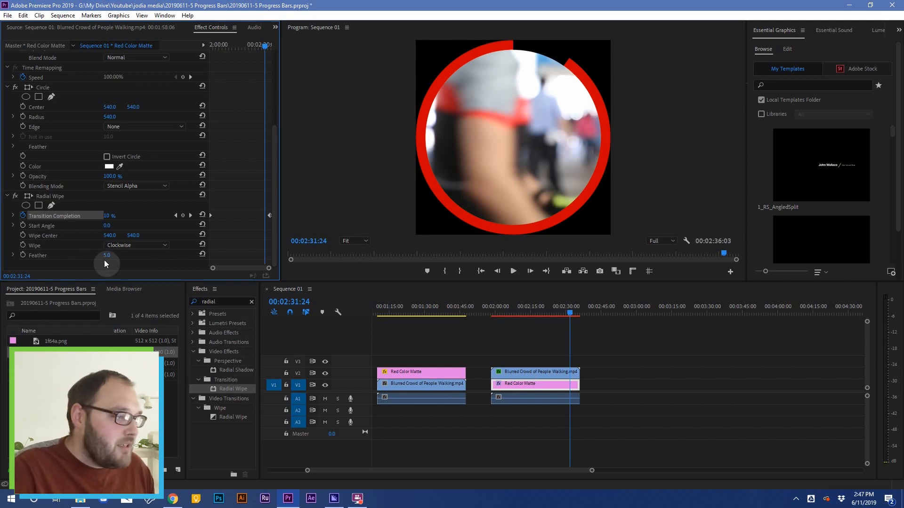
pyautogui.write('2')
pyautogui.press('Return')
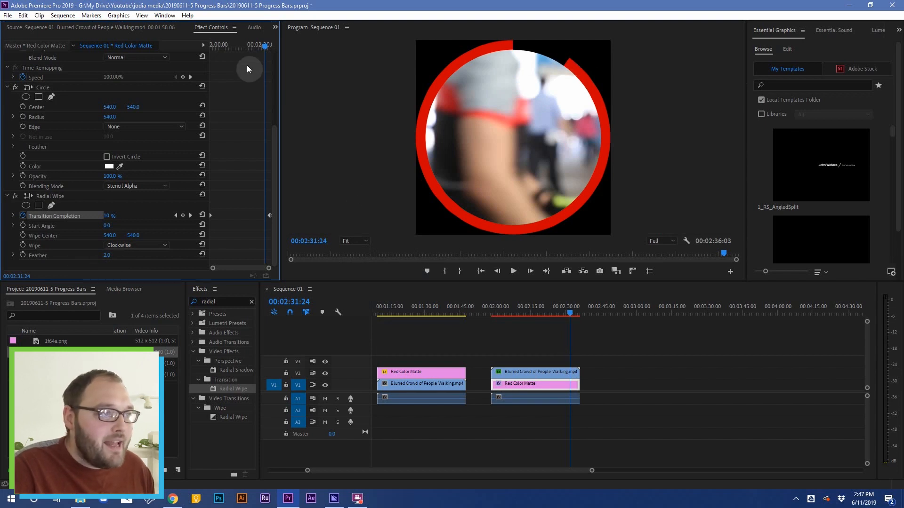
# - Set the Scale of the crowd video on V2 to 96 for a thinner red ring, and preview part of the animation
pyautogui.moveTo(253, 48); pyautogui.dragTo(226, 67)
pyautogui.scroll(5, 239, 159)
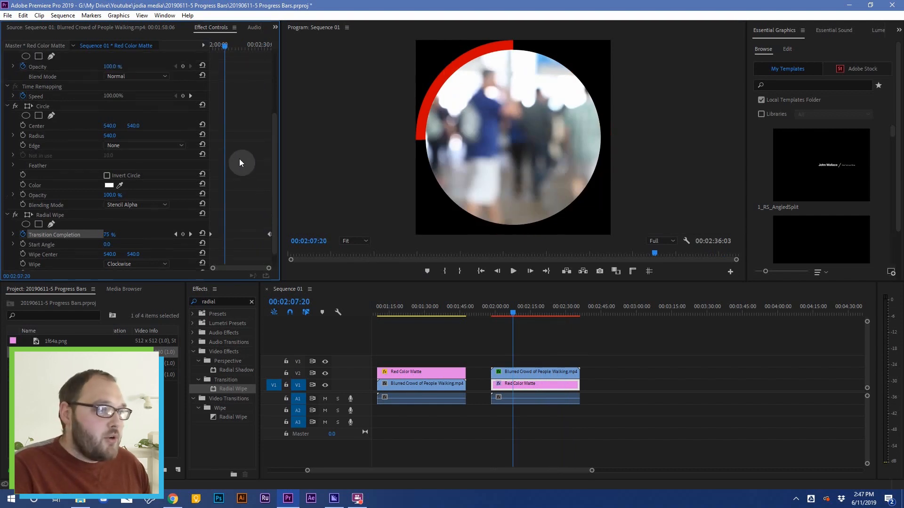
pyautogui.click(527, 372)
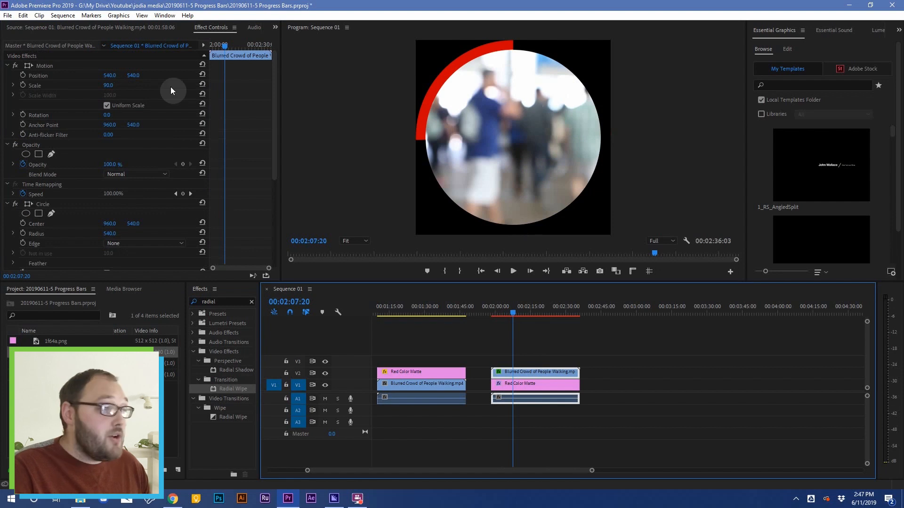
pyautogui.click(109, 85)
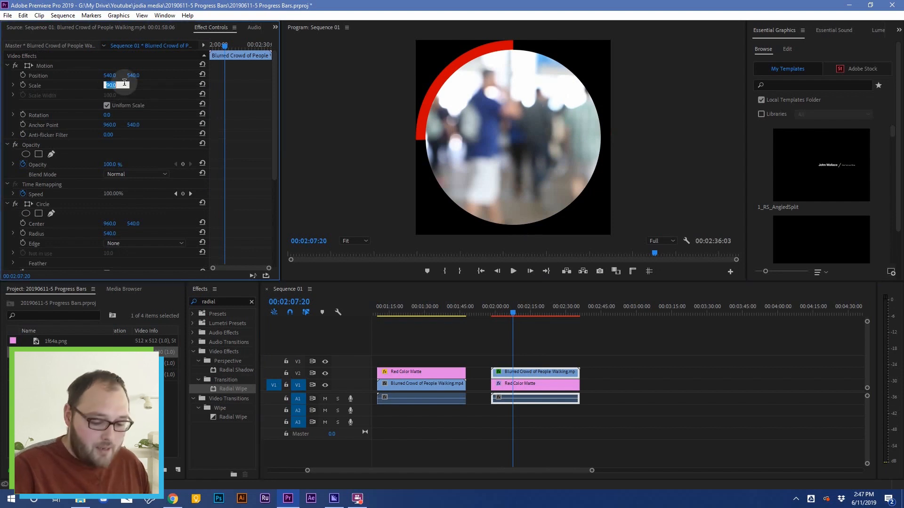
pyautogui.press('Up')
pyautogui.press('Up')
pyautogui.press('Up')
pyautogui.press('Up')
pyautogui.press('Up')
pyautogui.press('Up')
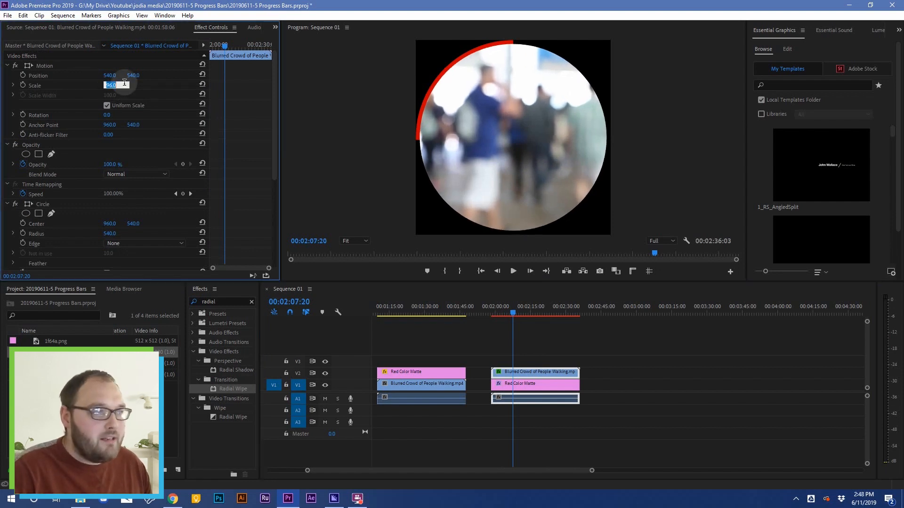
pyautogui.press('Up')
pyautogui.press('Down')
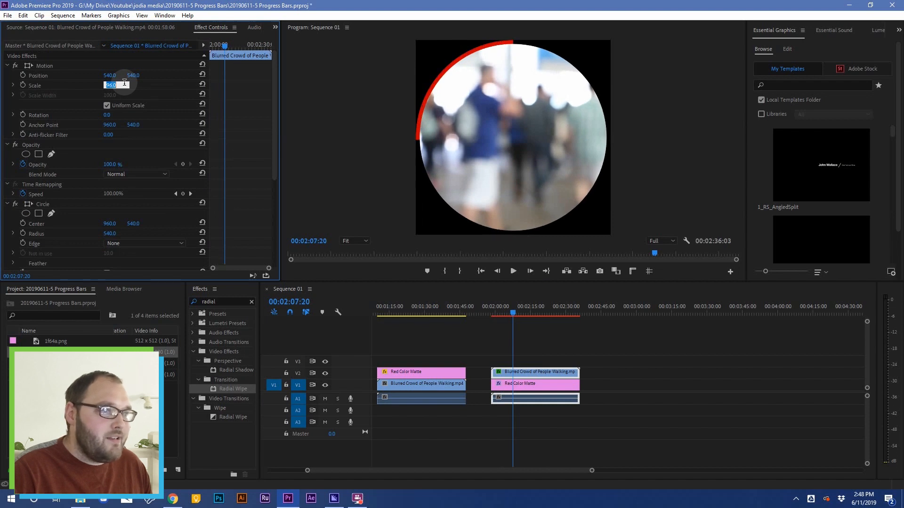
pyautogui.click(569, 349)
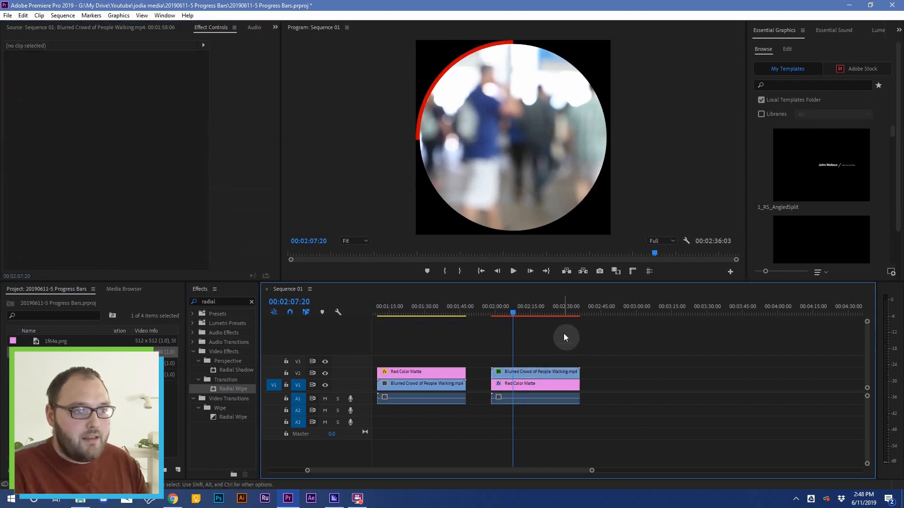
pyautogui.press('space')
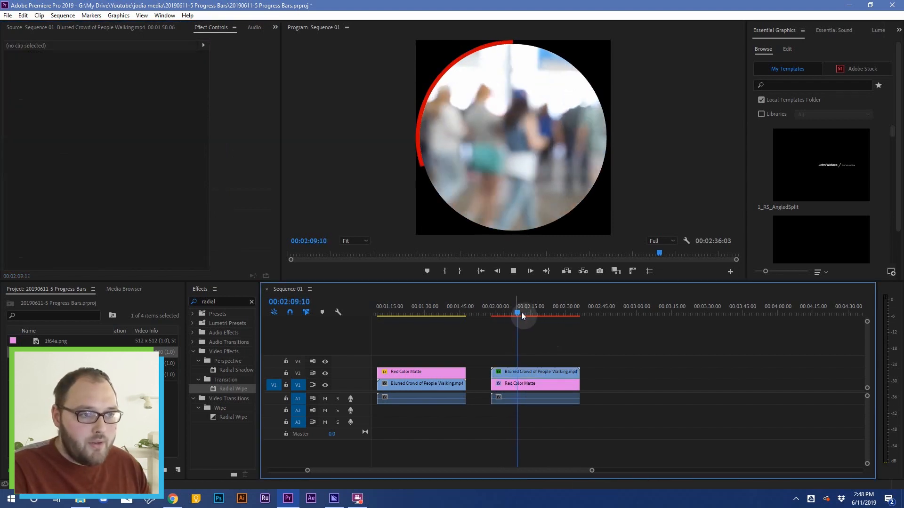
pyautogui.moveTo(521, 312)
pyautogui.mouseDown()
pyautogui.moveTo(533, 311)
pyautogui.moveTo(517, 318)
pyautogui.mouseUp()
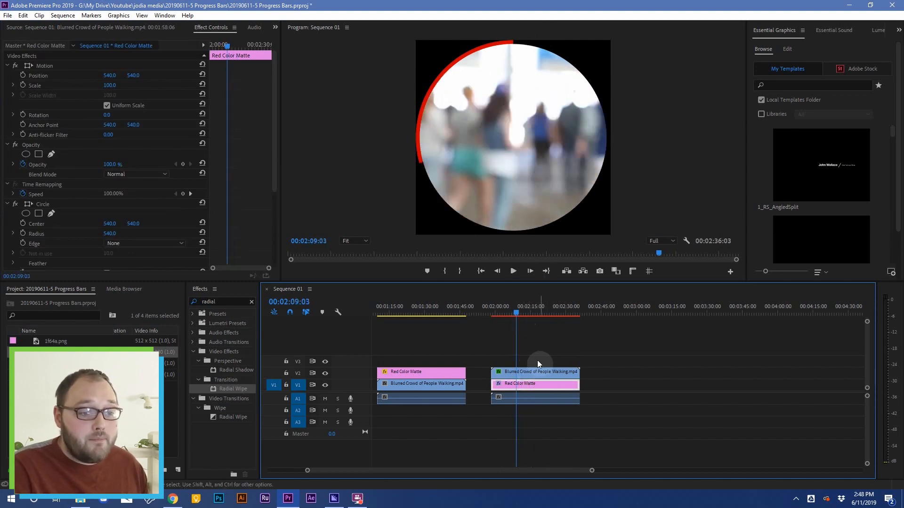
# - Try the Counterclockwise and Both wipe directions on the V1 matte's Radial Wipe, scrubbing to compare them, and restore Clockwise
pyautogui.moveTo(515, 312); pyautogui.dragTo(562, 283)
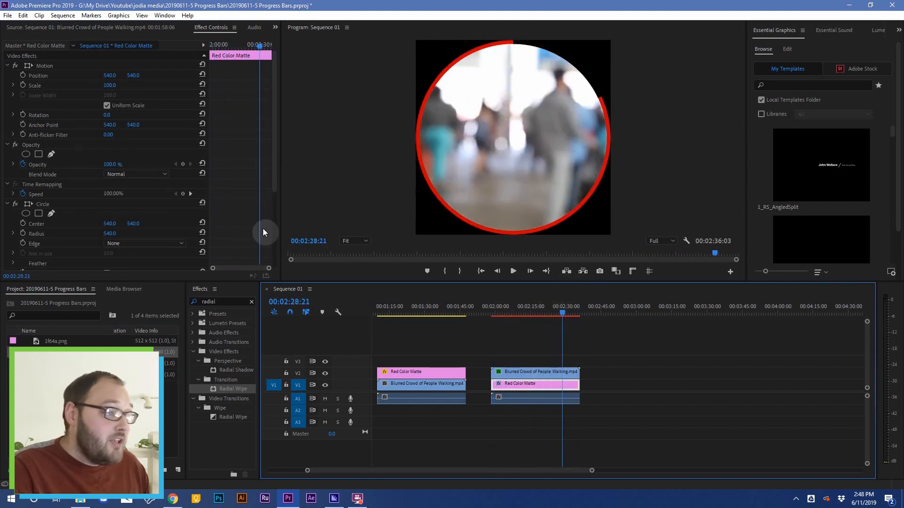
pyautogui.scroll(-5, 231, 218)
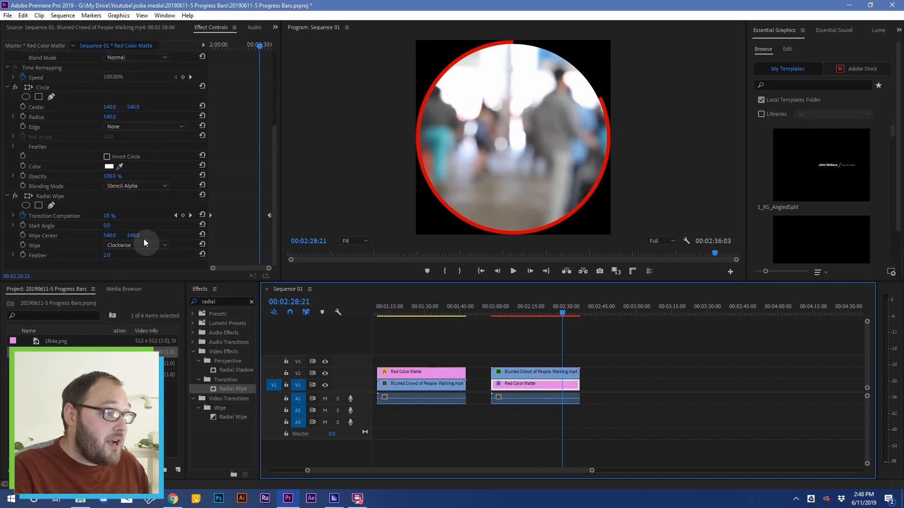
pyautogui.click(141, 243)
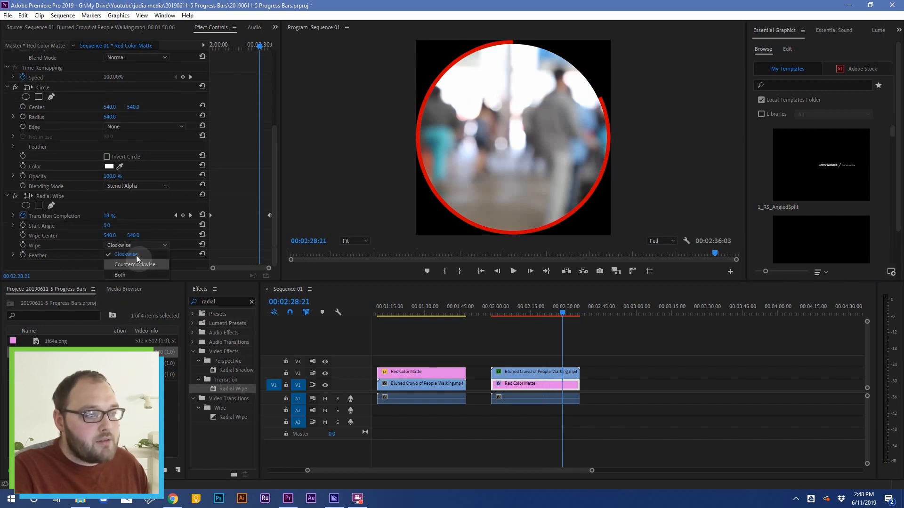
pyautogui.click(137, 265)
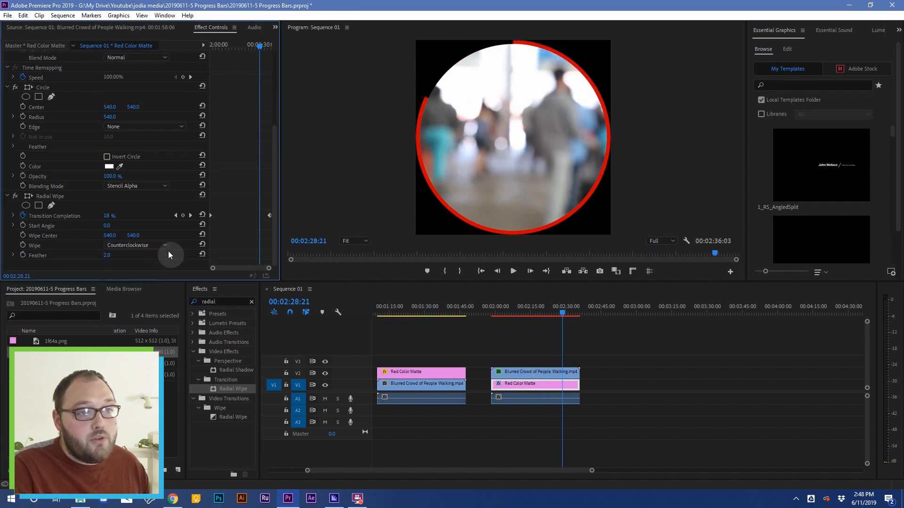
pyautogui.moveTo(530, 300); pyautogui.dragTo(529, 301)
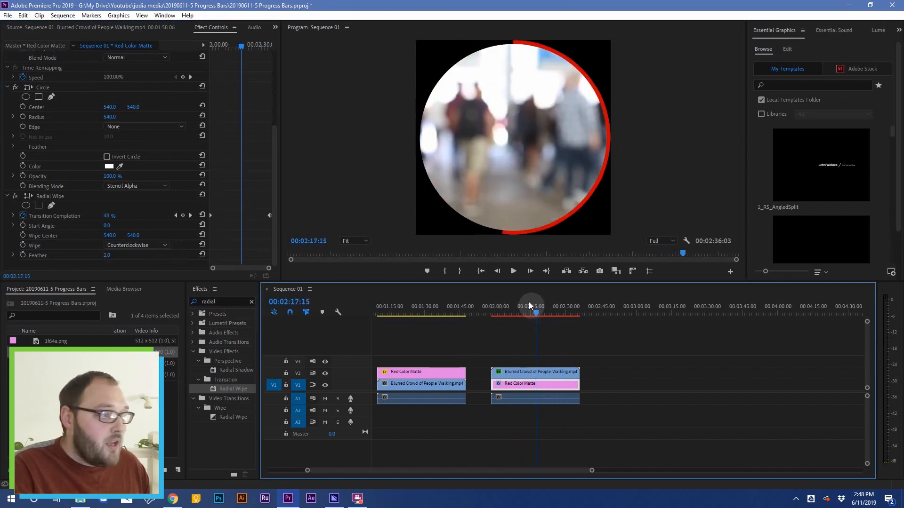
pyautogui.click(150, 244)
pyautogui.click(147, 269)
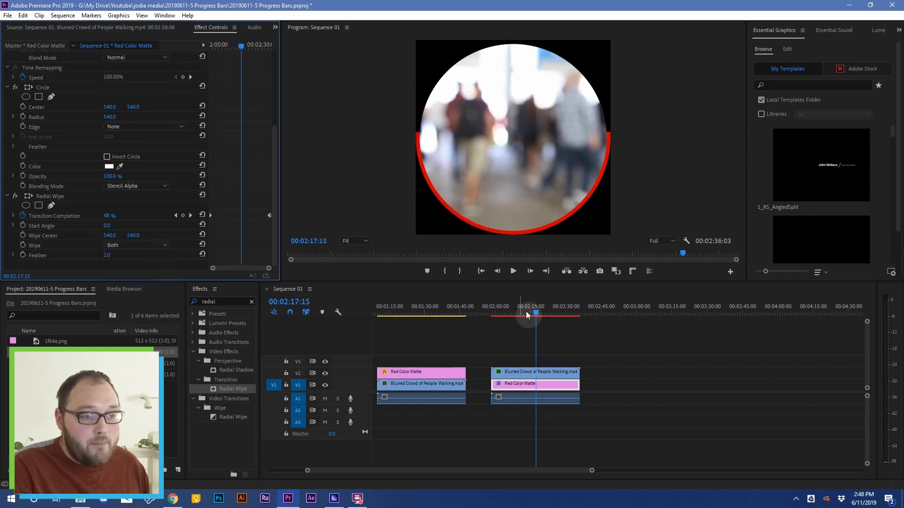
pyautogui.moveTo(527, 312)
pyautogui.mouseDown()
pyautogui.moveTo(499, 313)
pyautogui.moveTo(574, 296)
pyautogui.moveTo(512, 314)
pyautogui.moveTo(532, 312)
pyautogui.mouseUp()
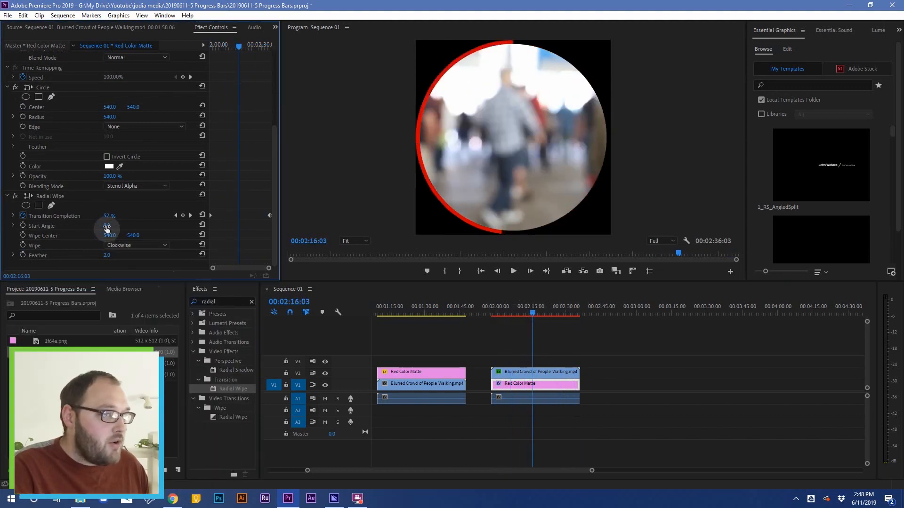
# - Try Start Angles of 180° and 197° on the matte's Radial Wipe, scrubbing to check where the ring starts
pyautogui.moveTo(108, 225); pyautogui.dragTo(129, 218)
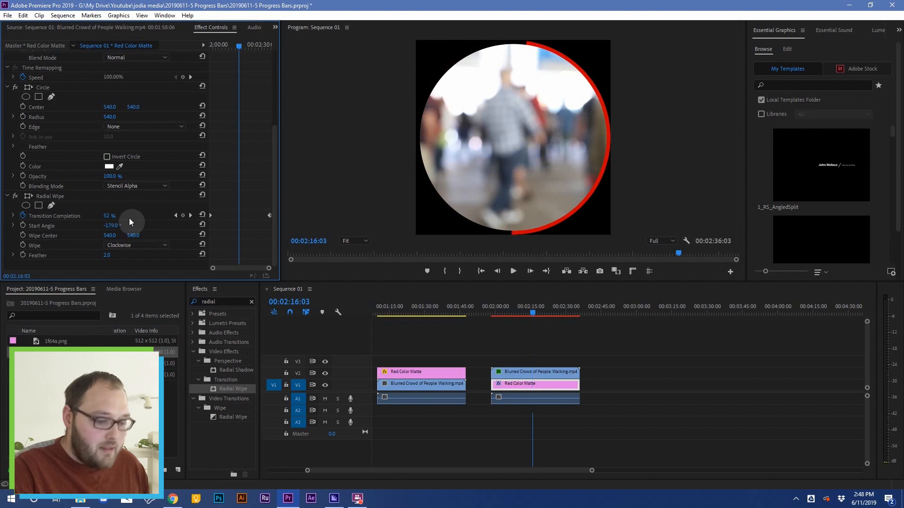
pyautogui.click(112, 225)
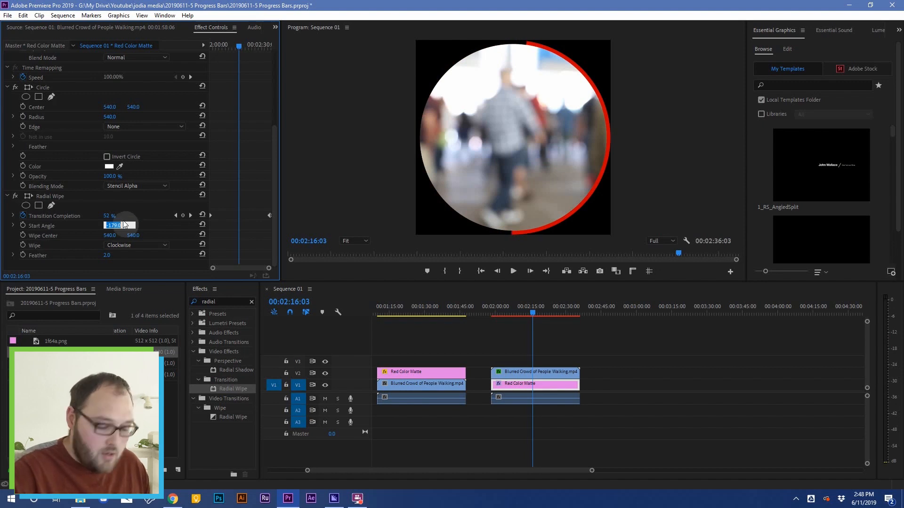
pyautogui.write('1')
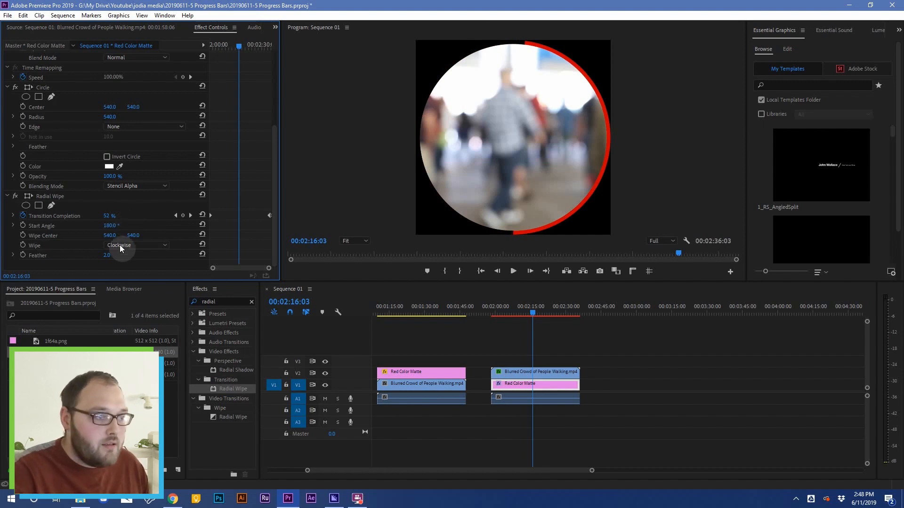
pyautogui.moveTo(522, 315); pyautogui.dragTo(545, 320)
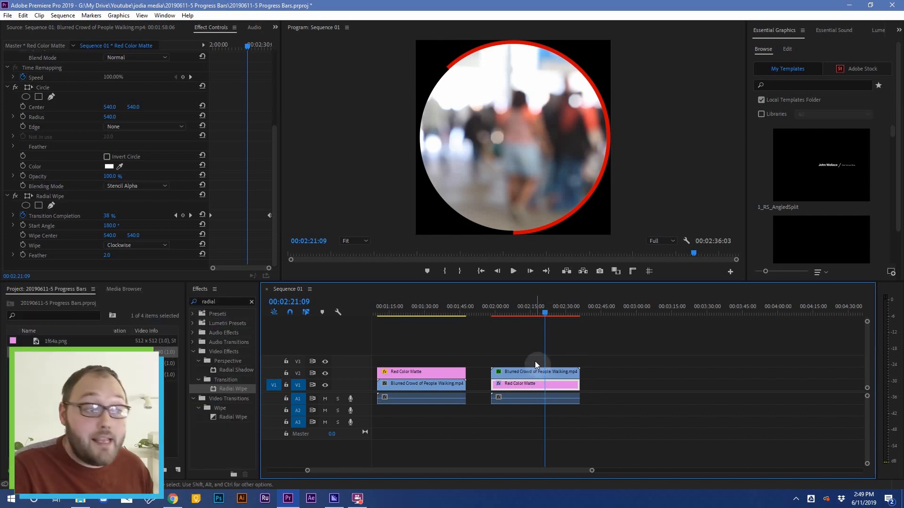
pyautogui.moveTo(104, 230)
pyautogui.mouseDown()
pyautogui.moveTo(113, 229)
pyautogui.moveTo(103, 230)
pyautogui.mouseUp()
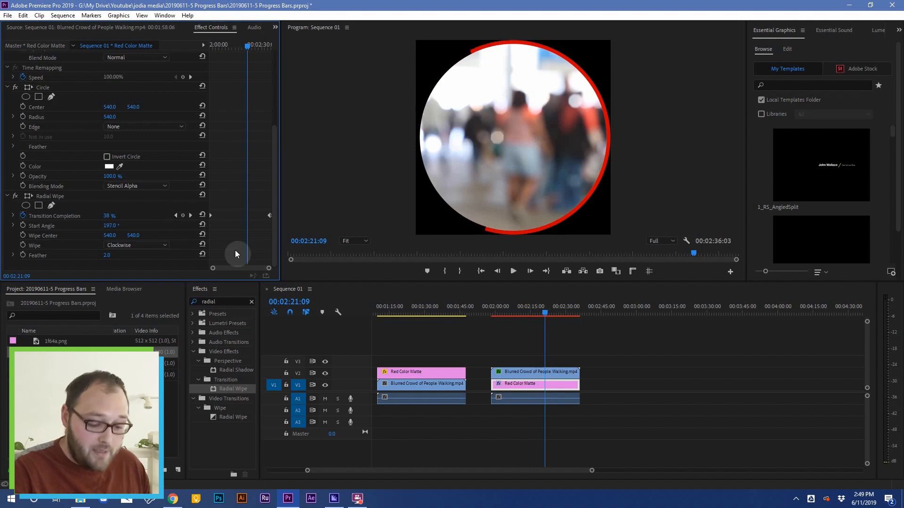
# - At the V1 matte's first frame, 00:01:58:06, set the Radial Wipe's Start Angle to 0° and keyframe it
pyautogui.press('Up')
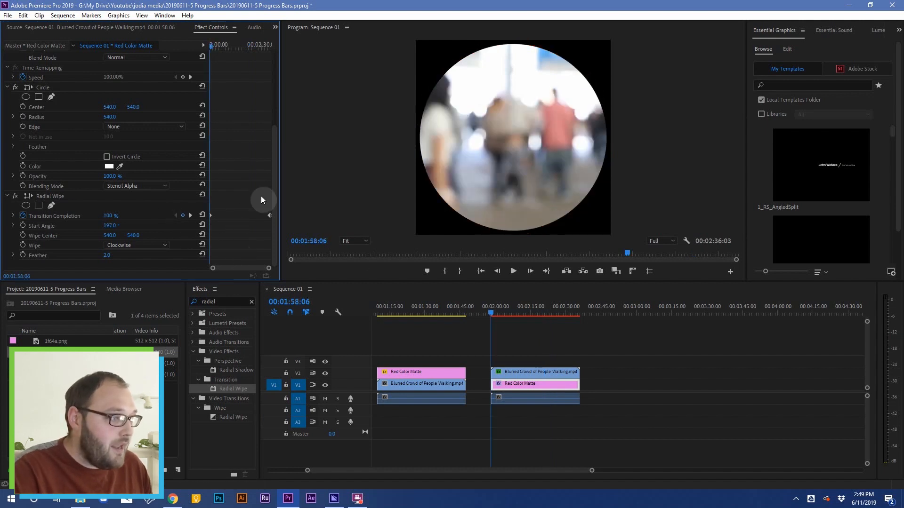
pyautogui.click(120, 224)
pyautogui.write('0')
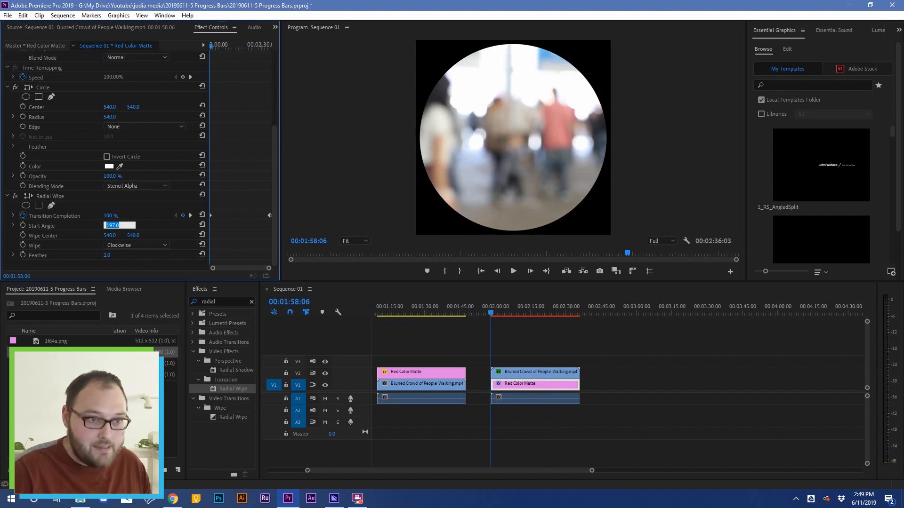
pyautogui.press('Return')
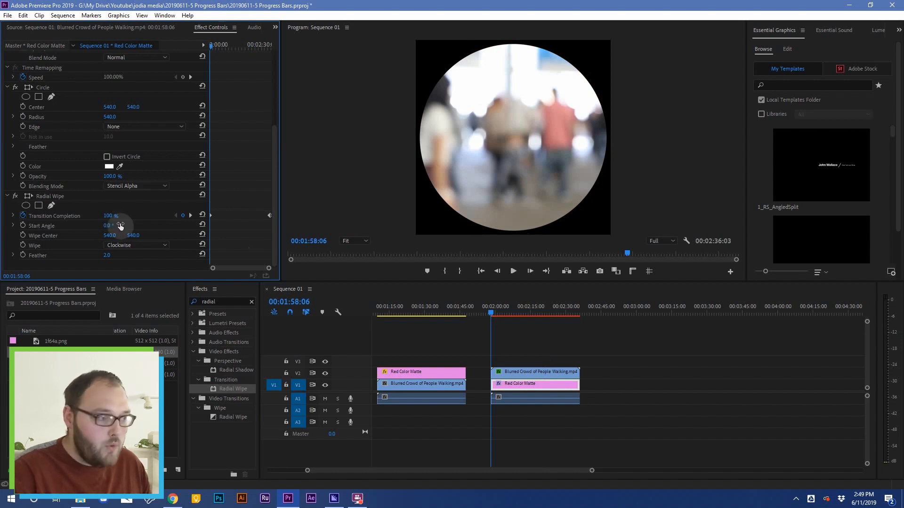
pyautogui.click(24, 225)
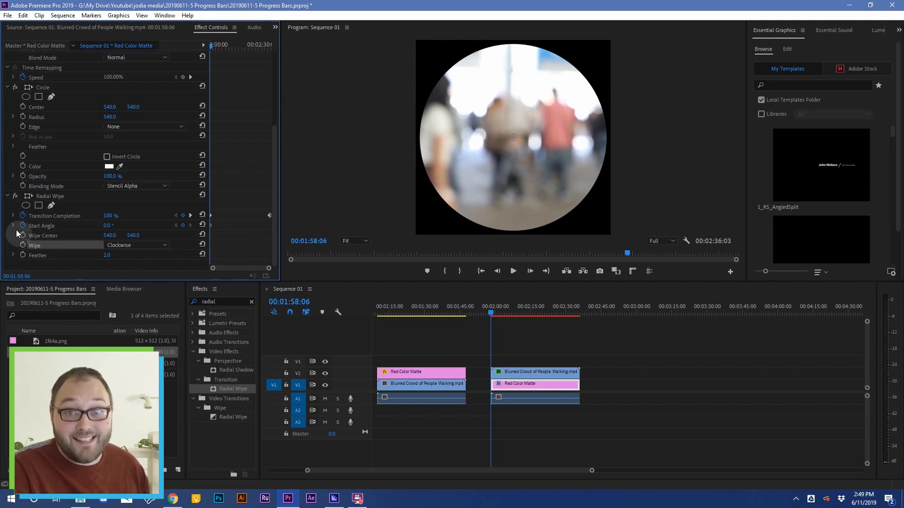
# - At the V1 matte's ending keyframe, 00:02:35:13, keyframe the Radial Wipe's Start Angle at 12x0.0° and preview the rotation
pyautogui.click(190, 215)
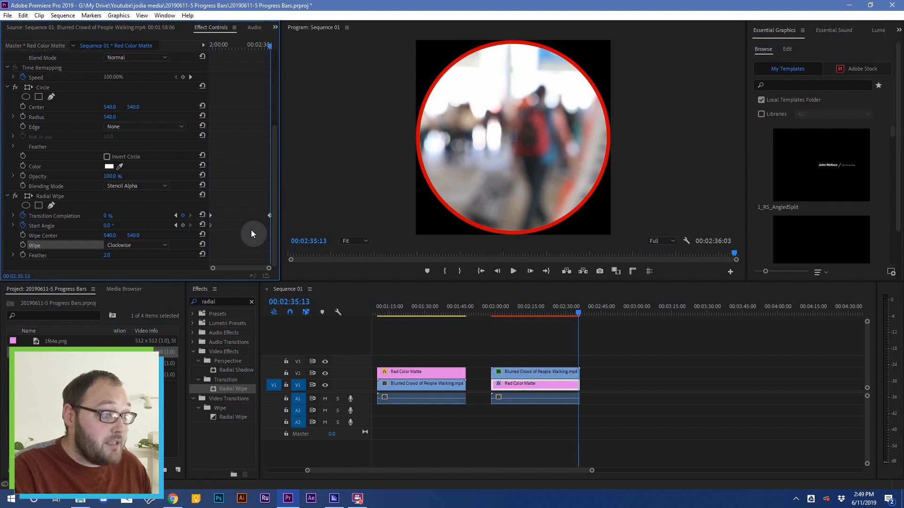
pyautogui.click(183, 225)
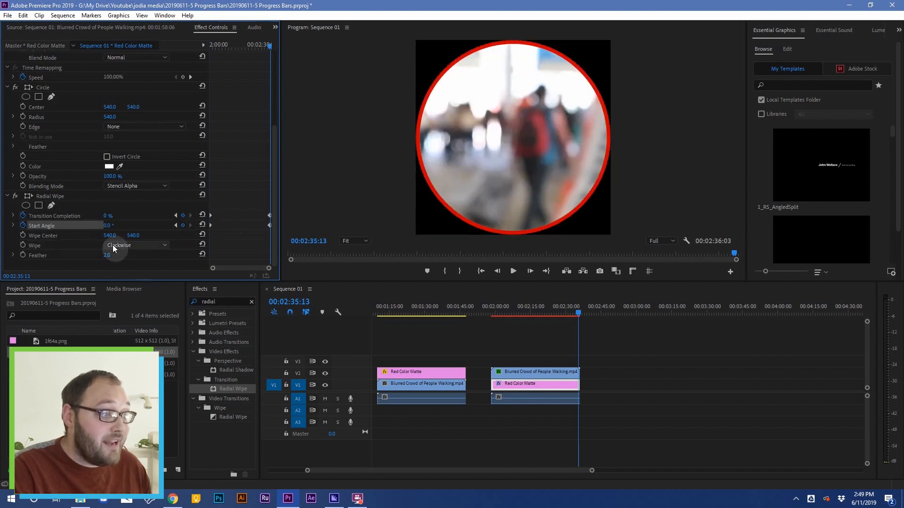
pyautogui.click(108, 226)
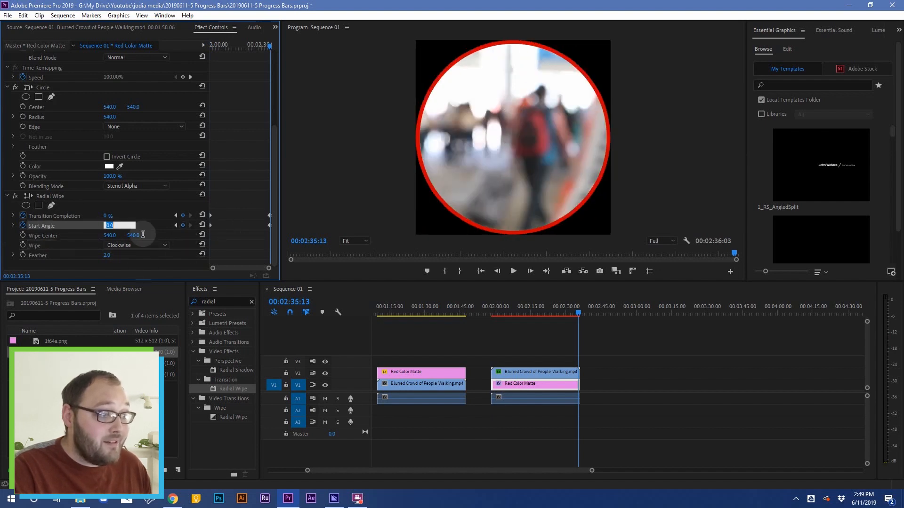
pyautogui.write('12')
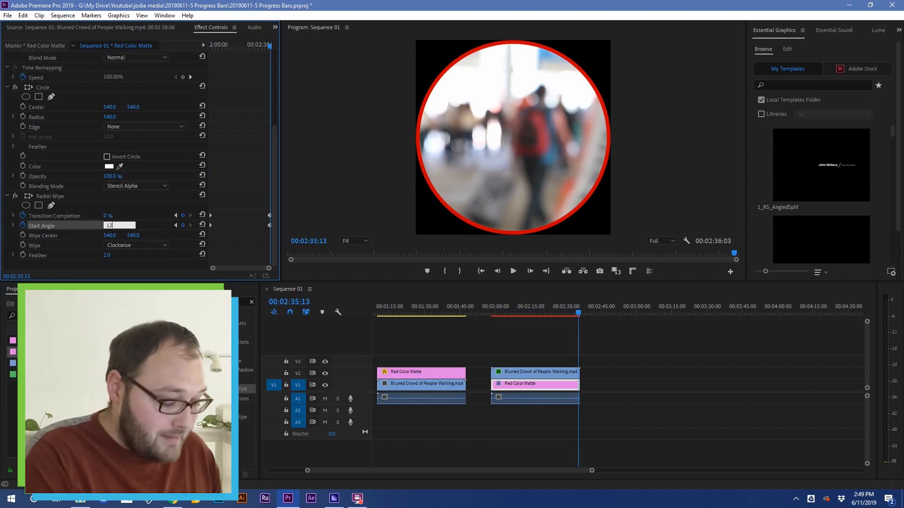
pyautogui.write('x0')
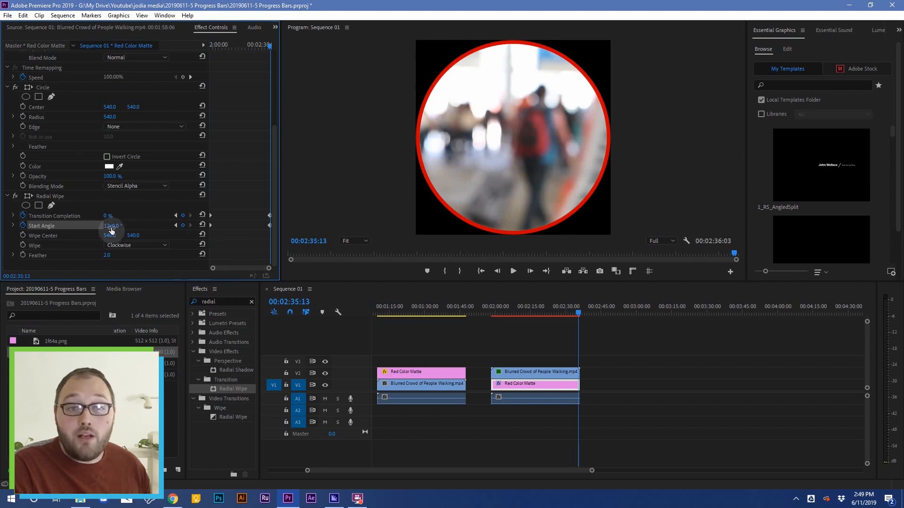
pyautogui.moveTo(235, 45); pyautogui.dragTo(208, 57)
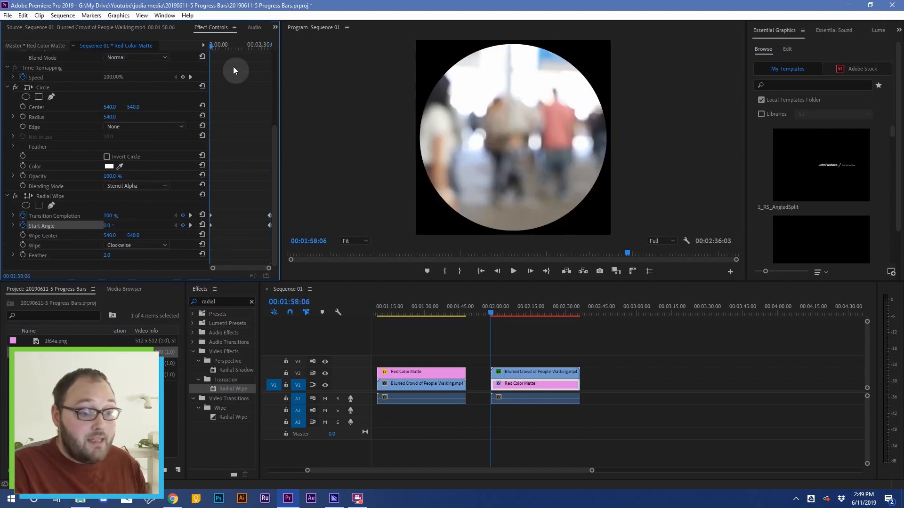
pyautogui.press('space')
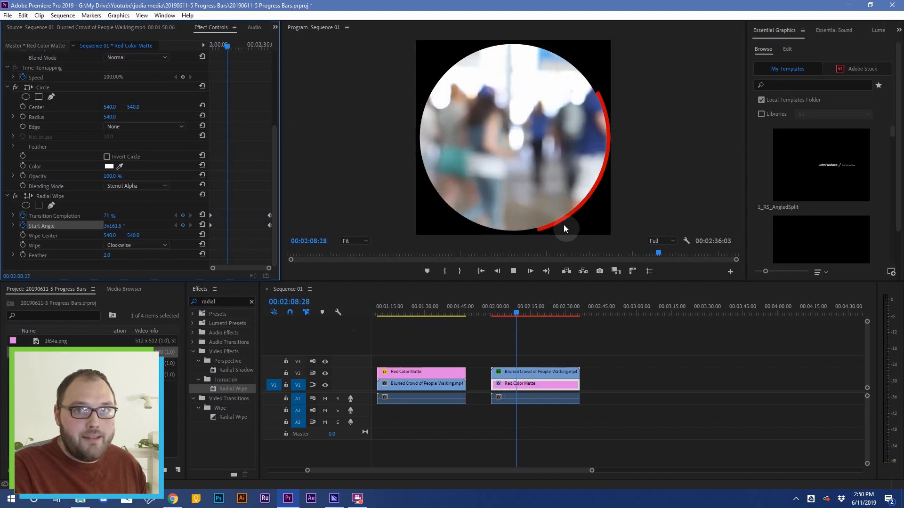
pyautogui.press('space')
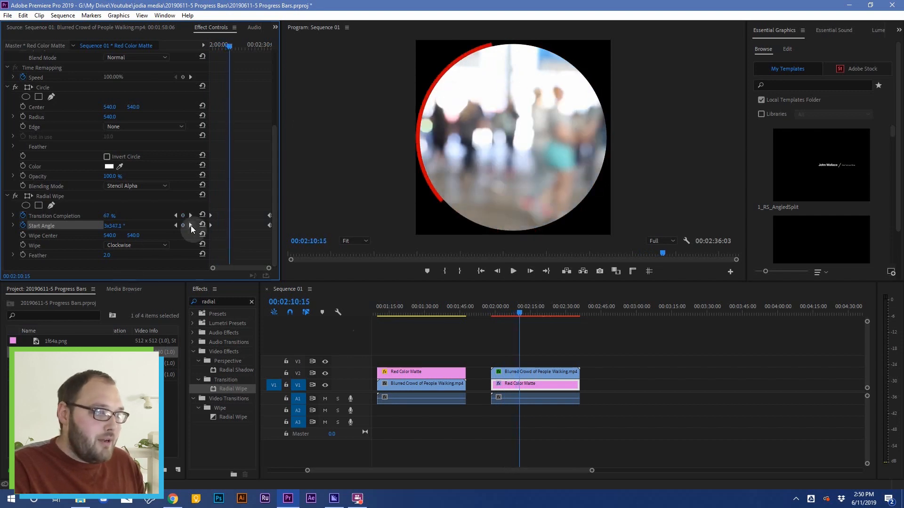
# - Raise the matte's ending Start Angle keyframe to 16x0.0° and preview the faster rotation
pyautogui.click(191, 225)
pyautogui.click(107, 228)
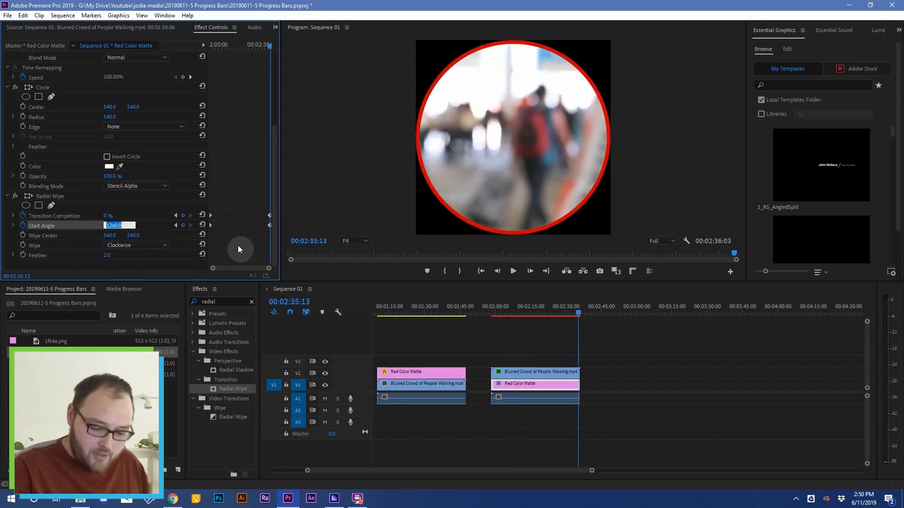
pyautogui.write('16')
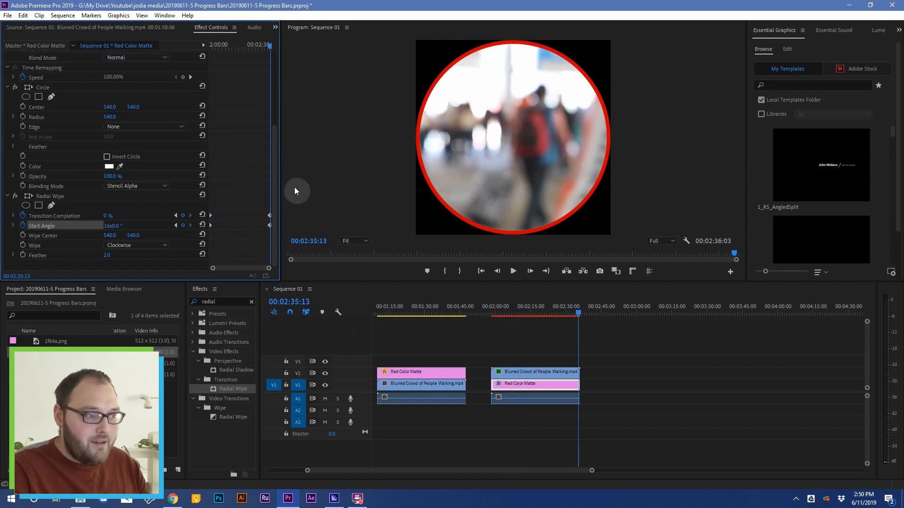
pyautogui.moveTo(247, 49); pyautogui.dragTo(241, 48)
pyautogui.press('space')
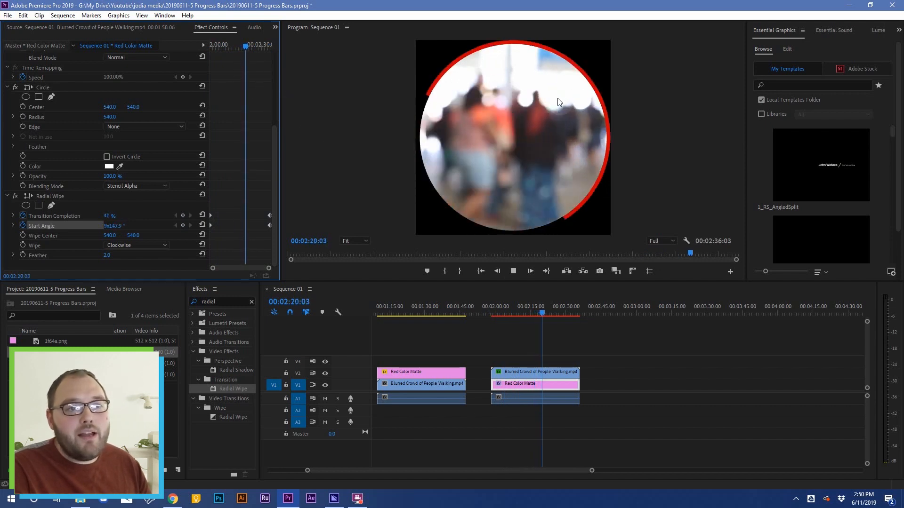
pyautogui.press('space')
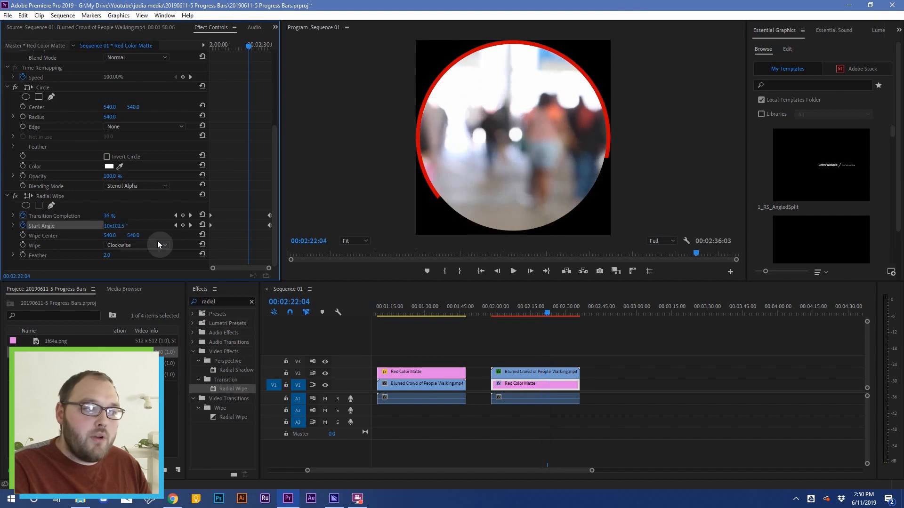
# - Reverse the rotation by making the ending Start Angle keyframe -16x0.0°, and preview it
pyautogui.click(191, 225)
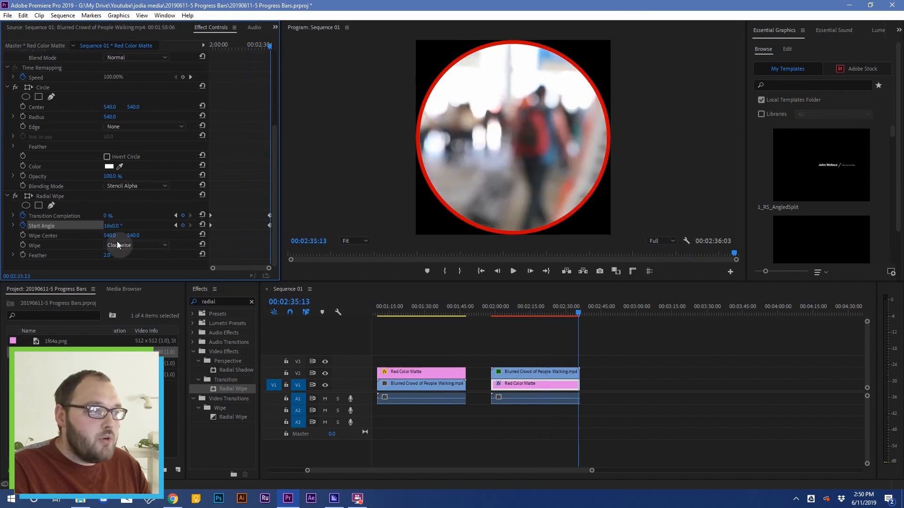
pyautogui.click(111, 226)
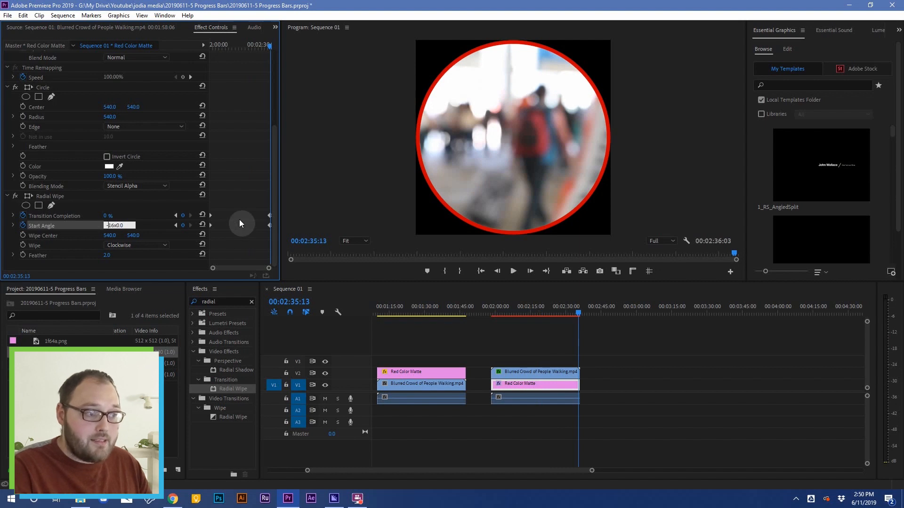
pyautogui.write('-')
pyautogui.press('Return')
pyautogui.click(226, 49)
pyautogui.press('space')
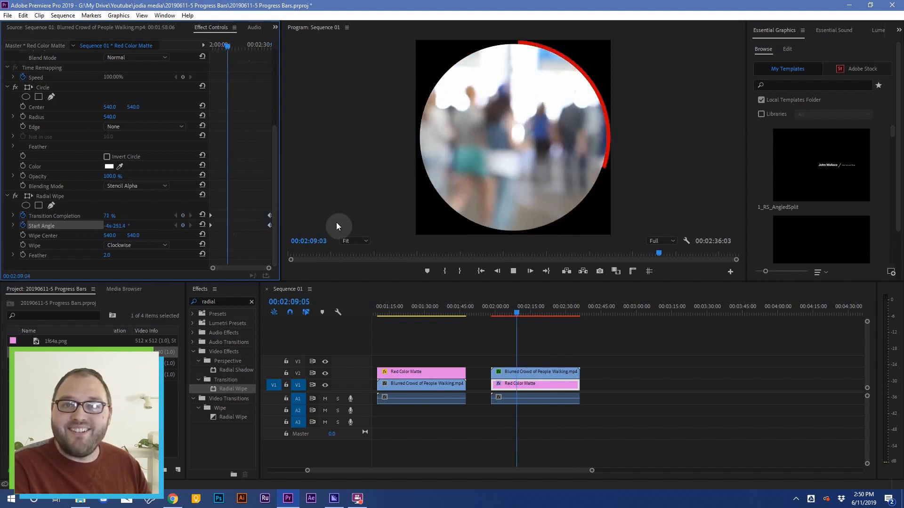
pyautogui.press('space')
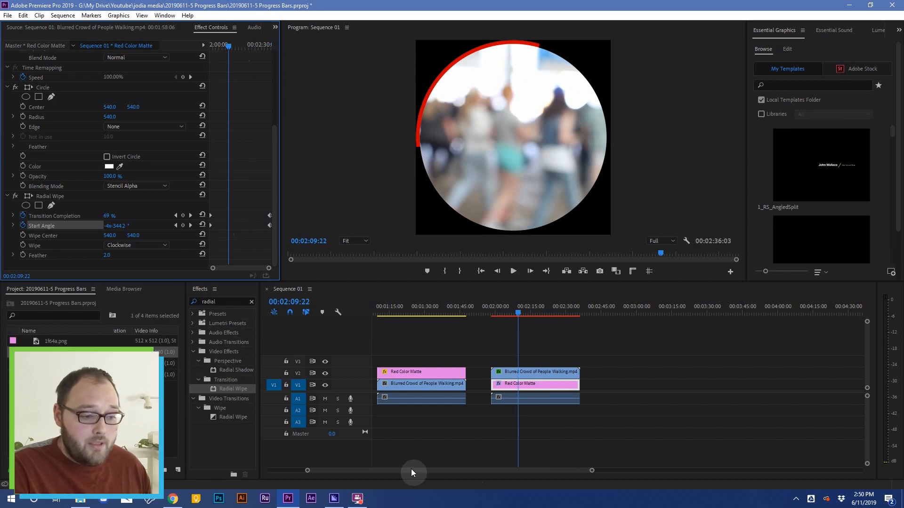
# - Place the crowd video on V1 after the circular progress bar clips, with Red Color Matte directly above it on V2 at matching length
pyautogui.moveTo(387, 470); pyautogui.dragTo(340, 474)
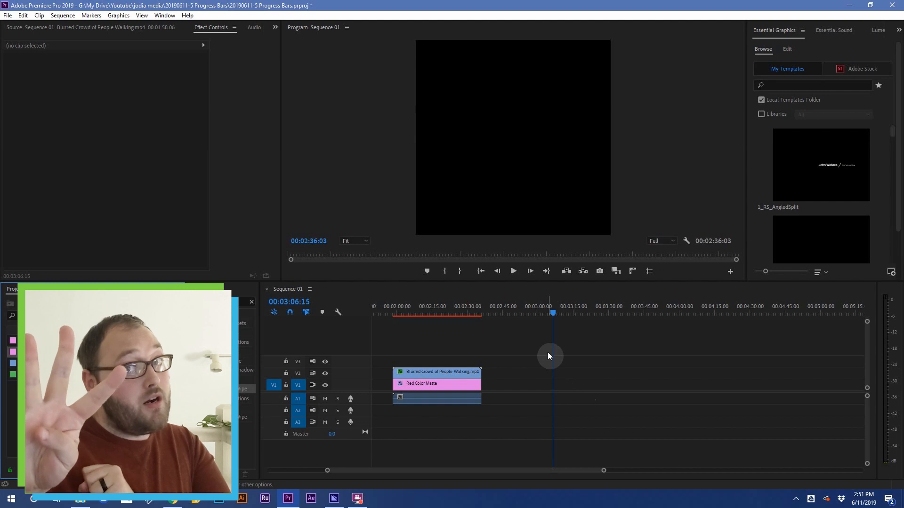
pyautogui.moveTo(57, 363); pyautogui.dragTo(512, 385)
pyautogui.moveTo(577, 306); pyautogui.dragTo(554, 312)
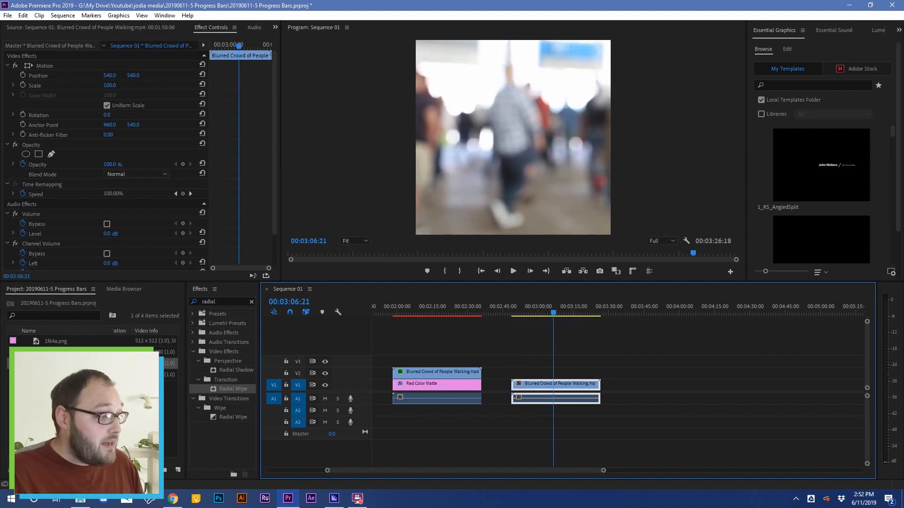
pyautogui.click(56, 352)
pyautogui.moveTo(56, 352); pyautogui.dragTo(94, 367)
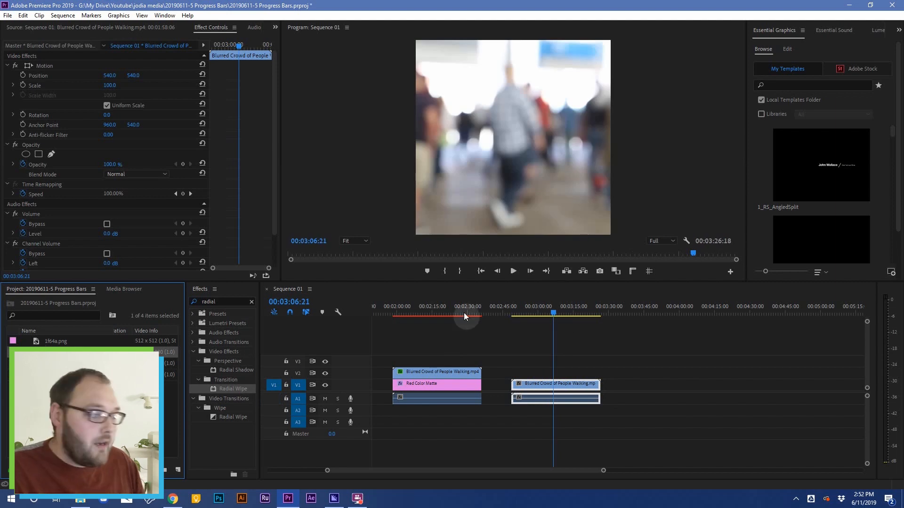
pyautogui.moveTo(56, 352); pyautogui.dragTo(599, 373)
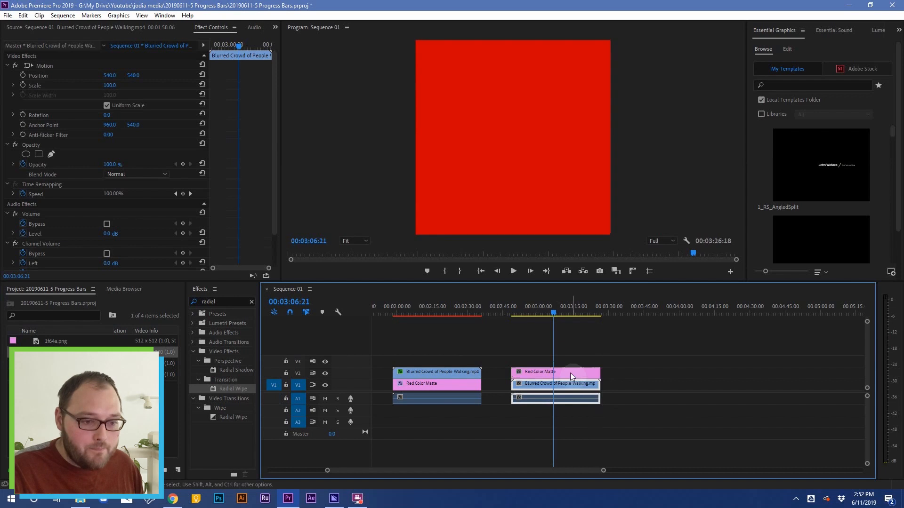
# - Find the Circle effect and apply it to the new Red Color Matte on V2
pyautogui.click(568, 372)
pyautogui.click(229, 302)
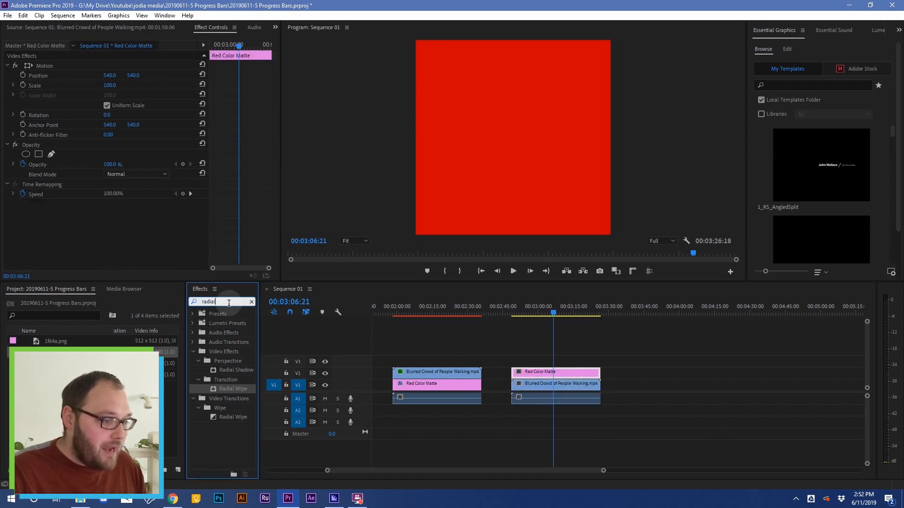
pyautogui.write('circ')
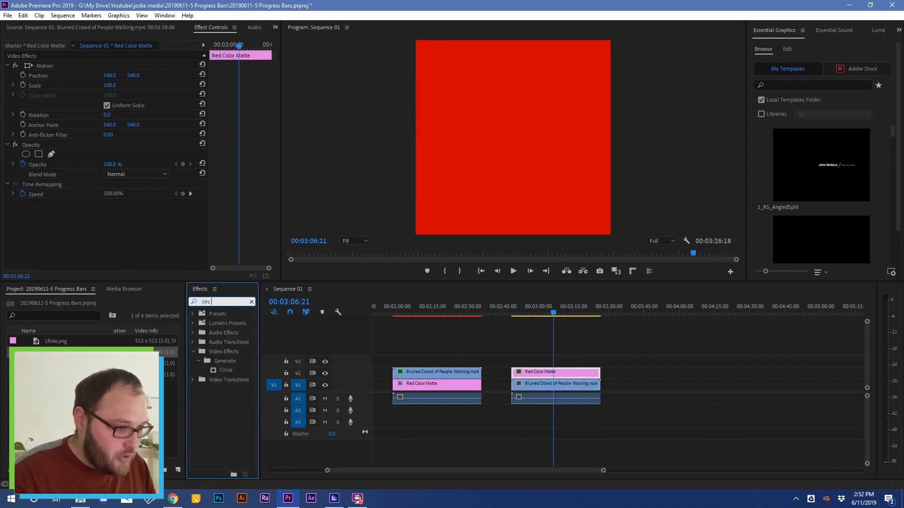
pyautogui.moveTo(226, 371); pyautogui.dragTo(537, 373)
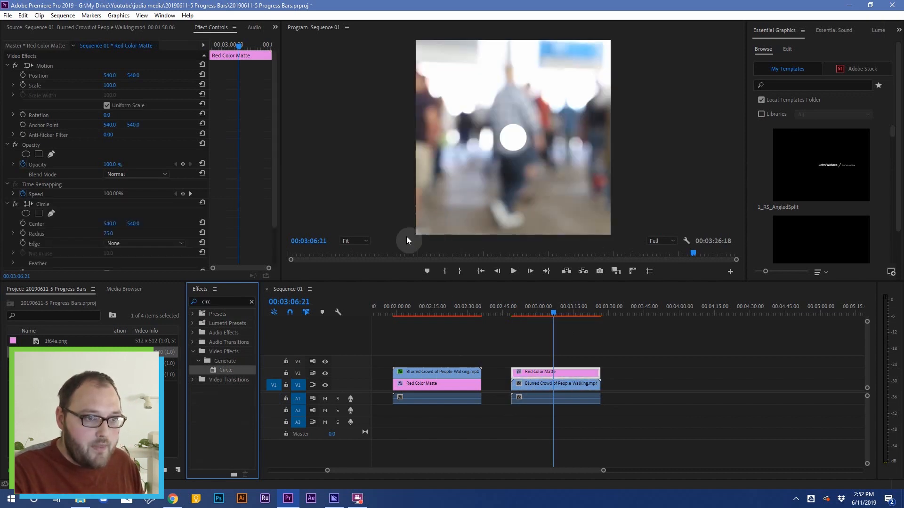
# - Enlarge the circle on the V2 matte by setting its Radius to 140
pyautogui.scroll(-3, 245, 183)
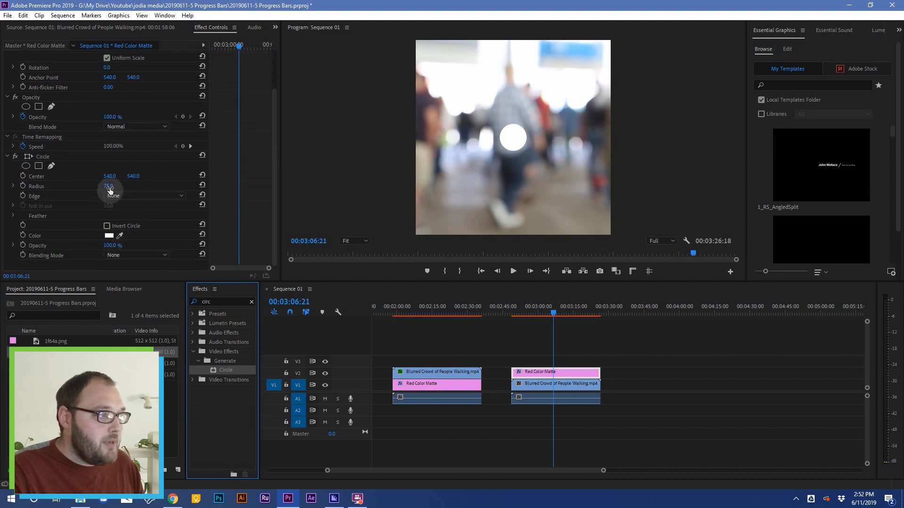
pyautogui.moveTo(112, 189); pyautogui.dragTo(116, 186)
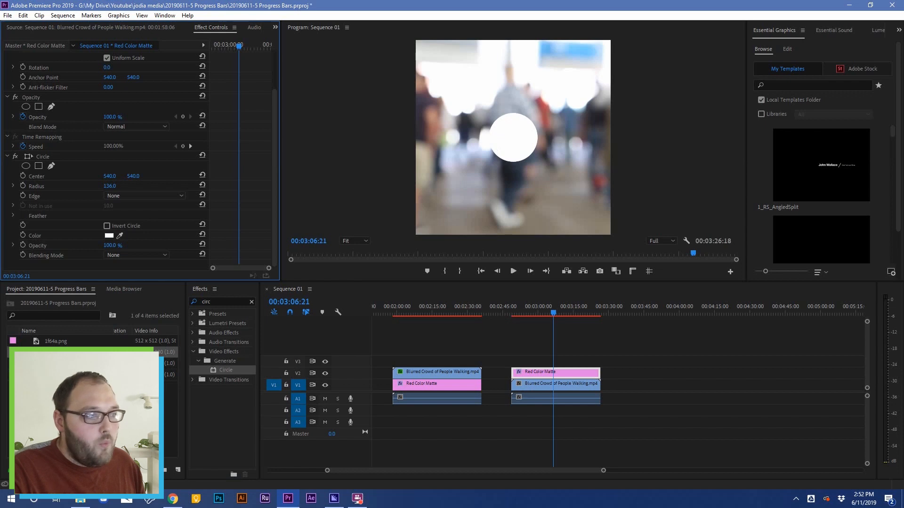
pyautogui.click(110, 186)
pyautogui.write('1')
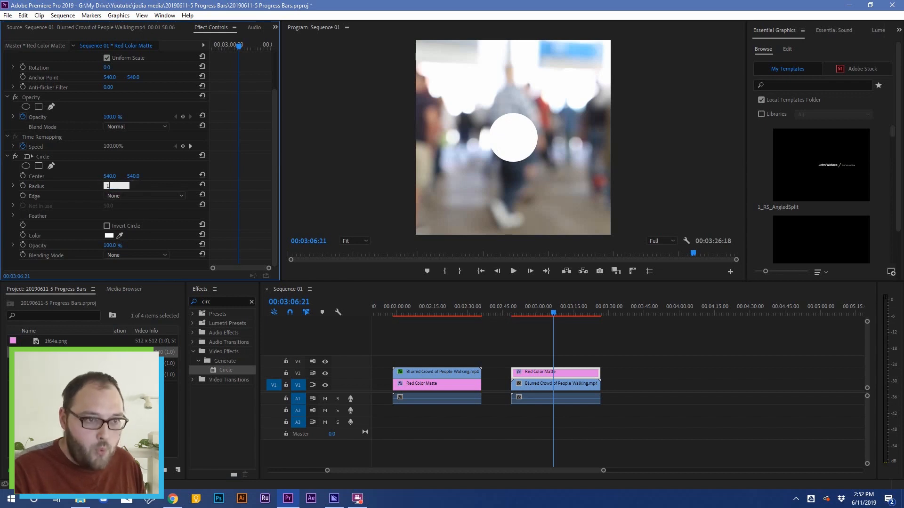
pyautogui.write('40')
pyautogui.press('Return')
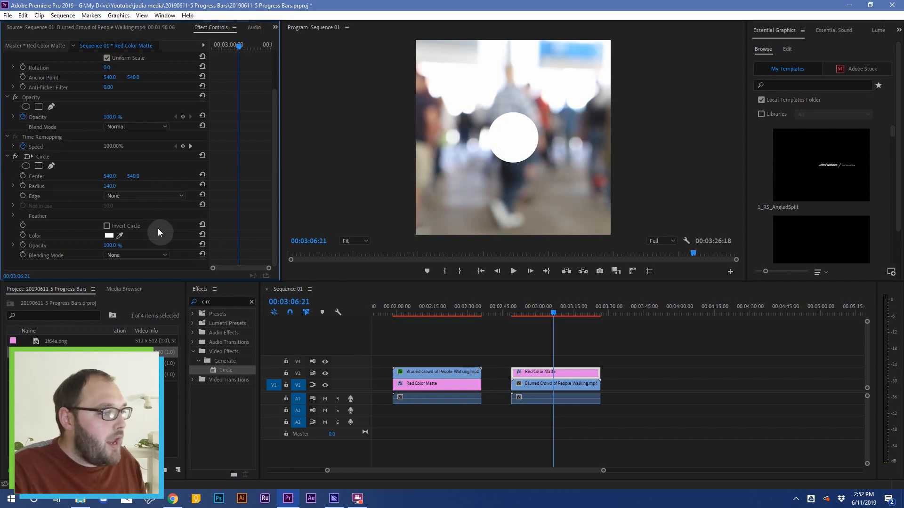
# - Change the Circle effect's Color on the V2 matte to medium gray, 7E7E7E
pyautogui.click(110, 235)
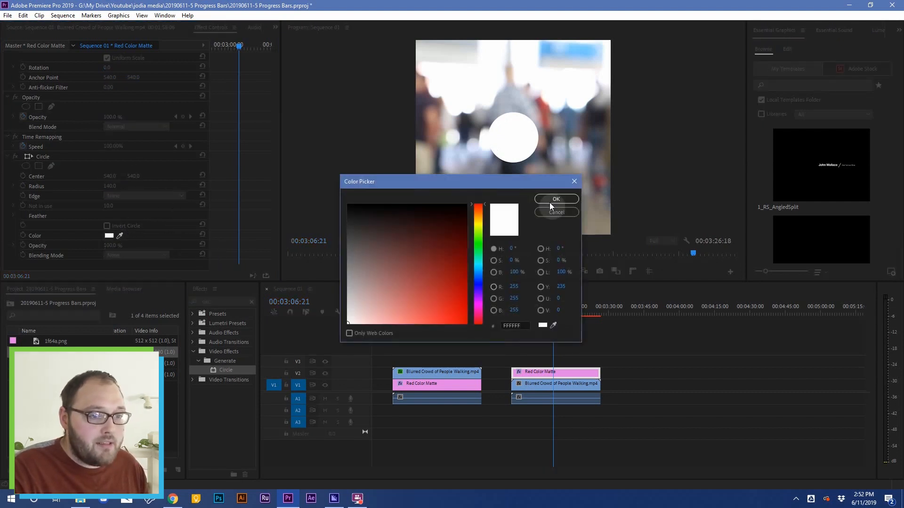
pyautogui.press('Escape')
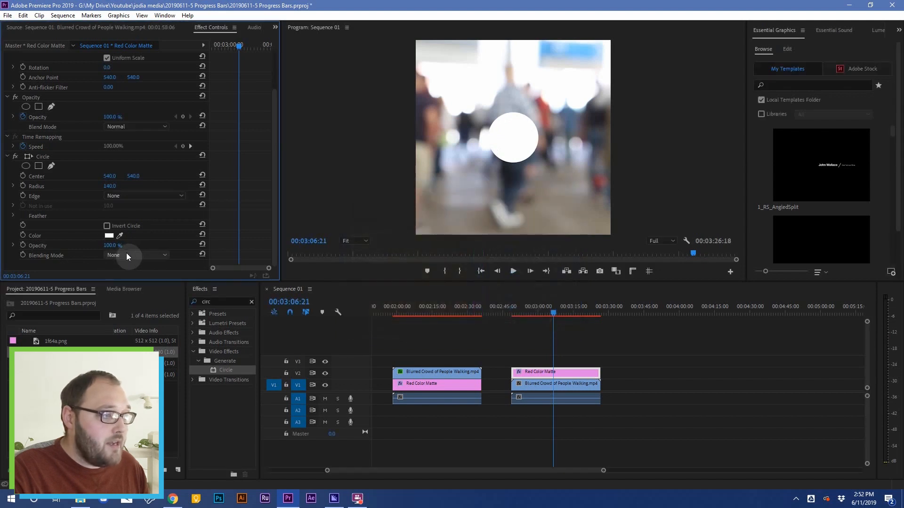
pyautogui.click(110, 236)
pyautogui.moveTo(416, 249)
pyautogui.mouseDown()
pyautogui.moveTo(326, 253)
pyautogui.moveTo(325, 262)
pyautogui.mouseUp()
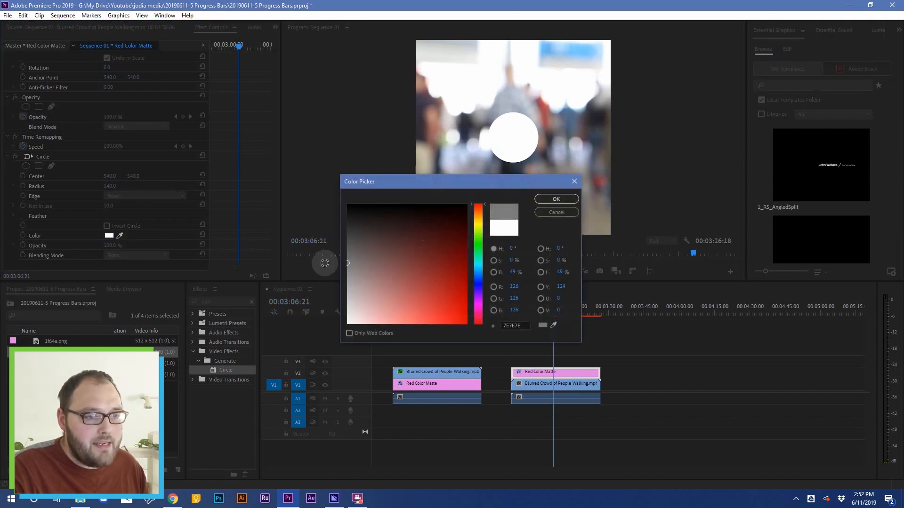
pyautogui.click(561, 201)
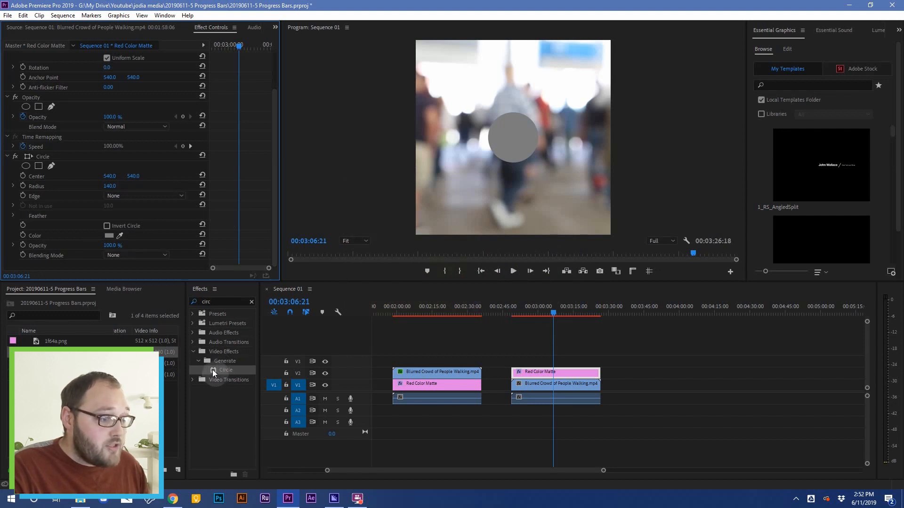
# - Add a second Circle effect to the V2 matte, invert it and set its Blending Mode to Stencil Alpha to cut out a ring
pyautogui.moveTo(213, 369); pyautogui.dragTo(557, 373)
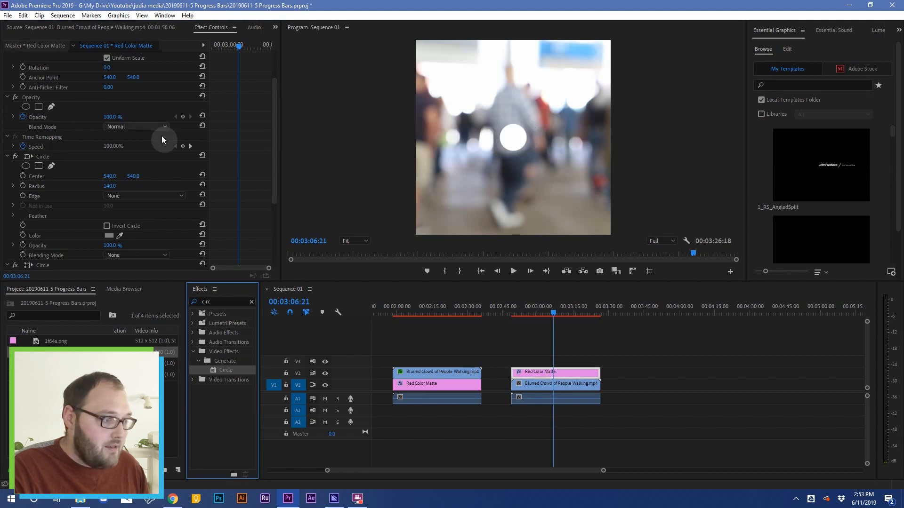
pyautogui.scroll(-5, 205, 176)
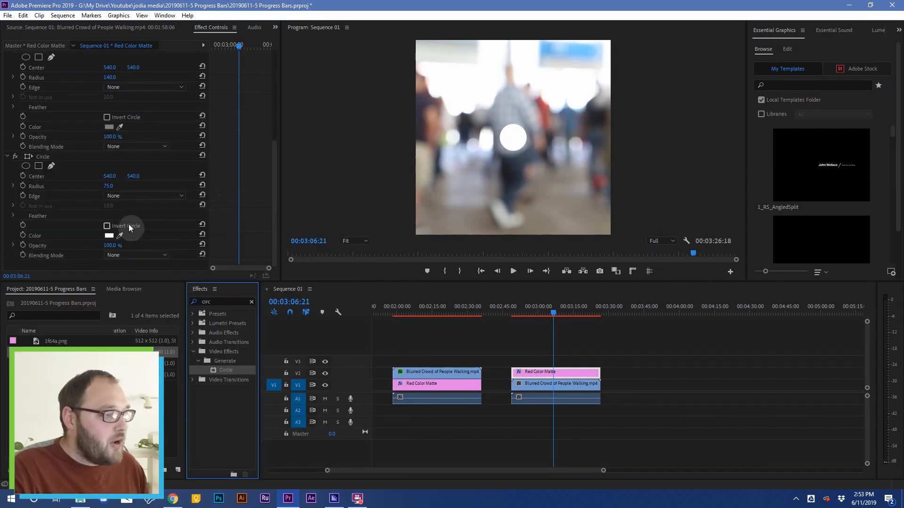
pyautogui.click(107, 226)
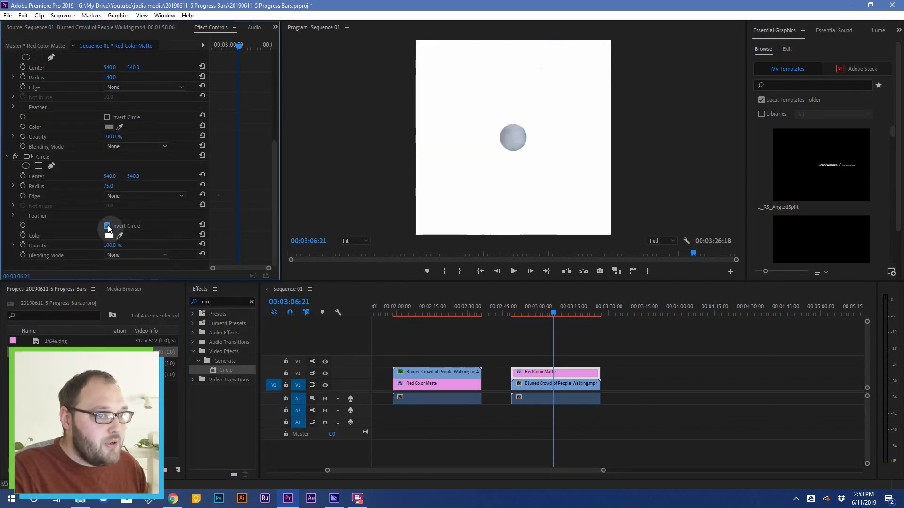
pyautogui.click(137, 255)
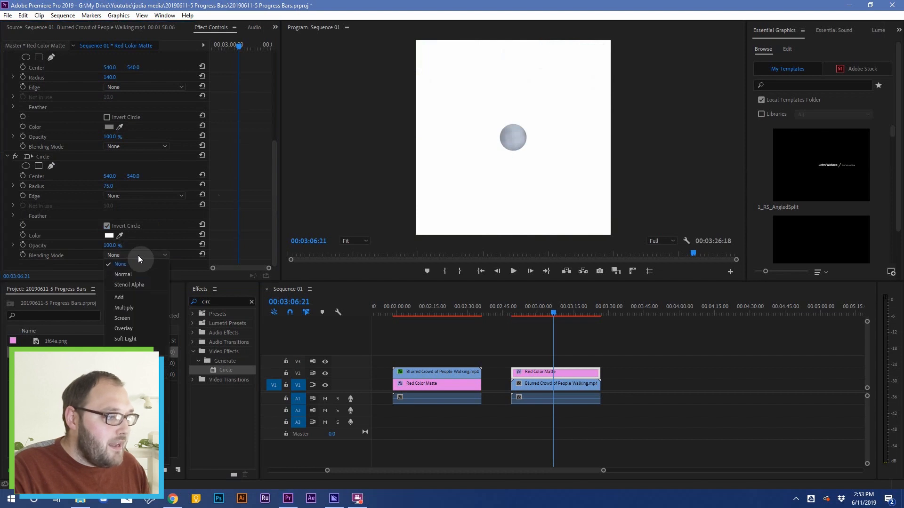
pyautogui.click(140, 284)
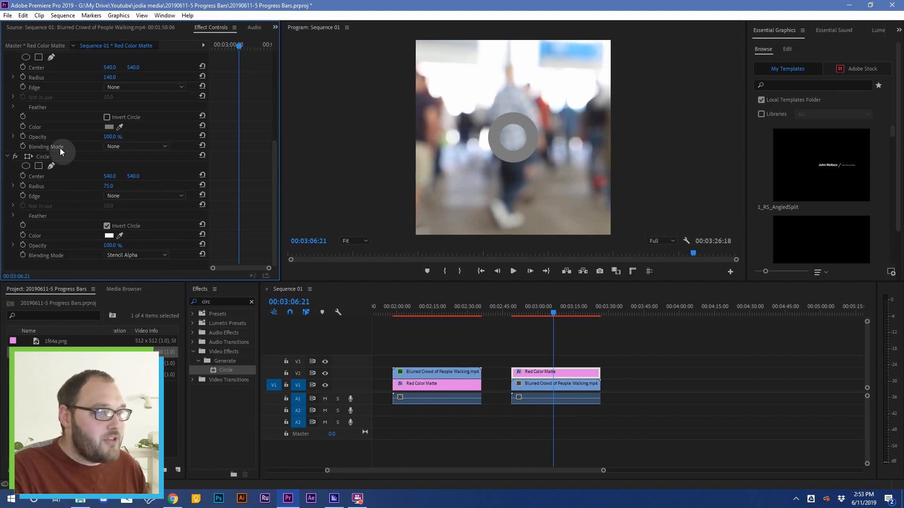
pyautogui.click(15, 157)
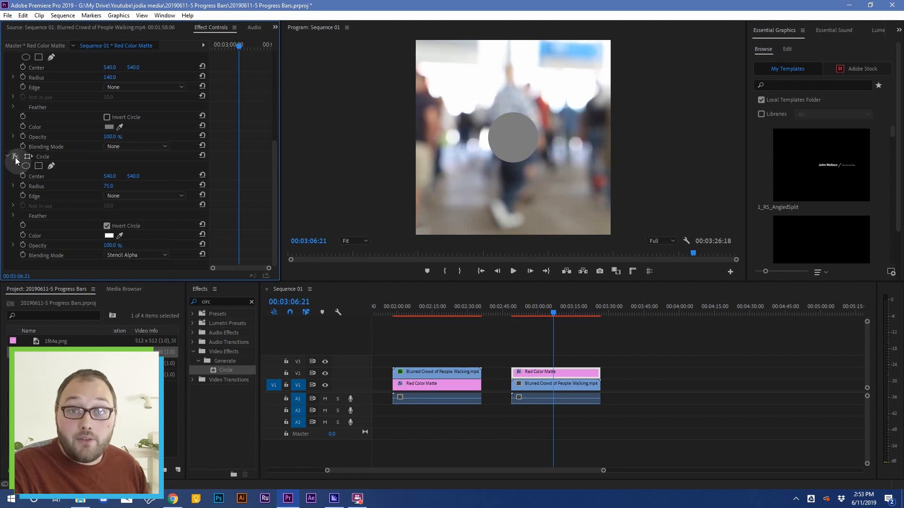
pyautogui.click(15, 157)
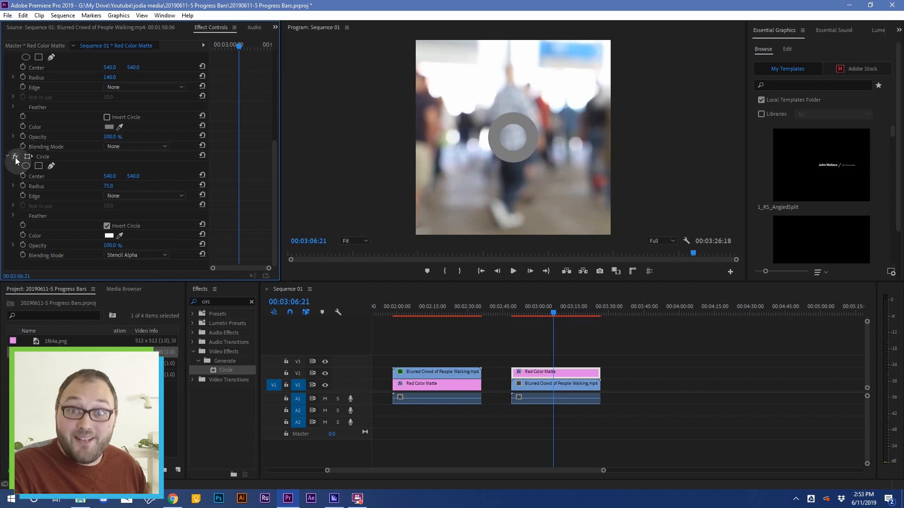
# - Duplicate the gray ring matte from V2 onto V3, directly above the original
pyautogui.click(546, 348)
pyautogui.click(575, 374)
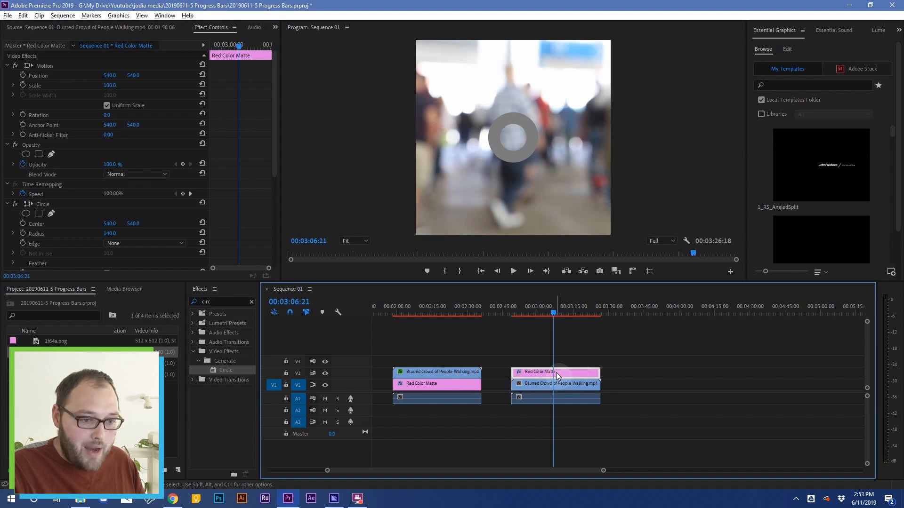
pyautogui.moveTo(556, 372); pyautogui.dragTo(564, 362)
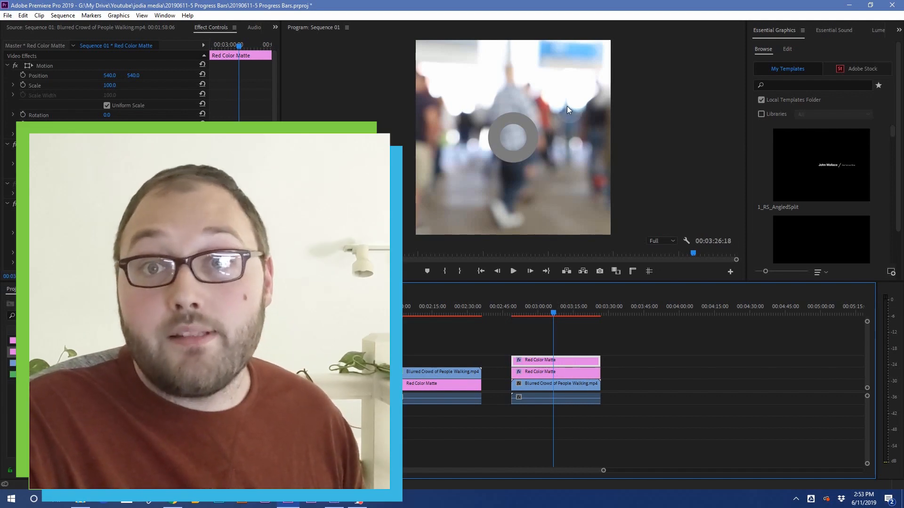
# - Change the first Circle effect's Color on the V3 matte to red
pyautogui.scroll(-5, 231, 192)
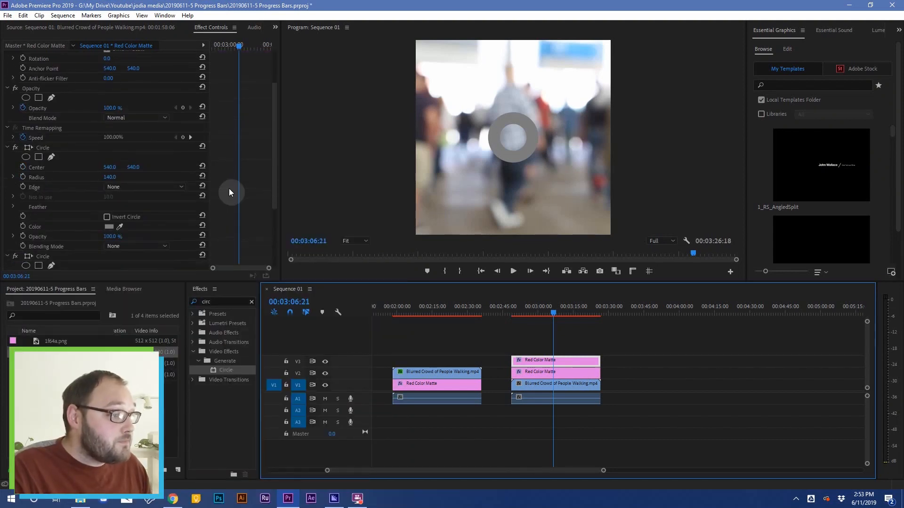
pyautogui.scroll(1, 229, 193)
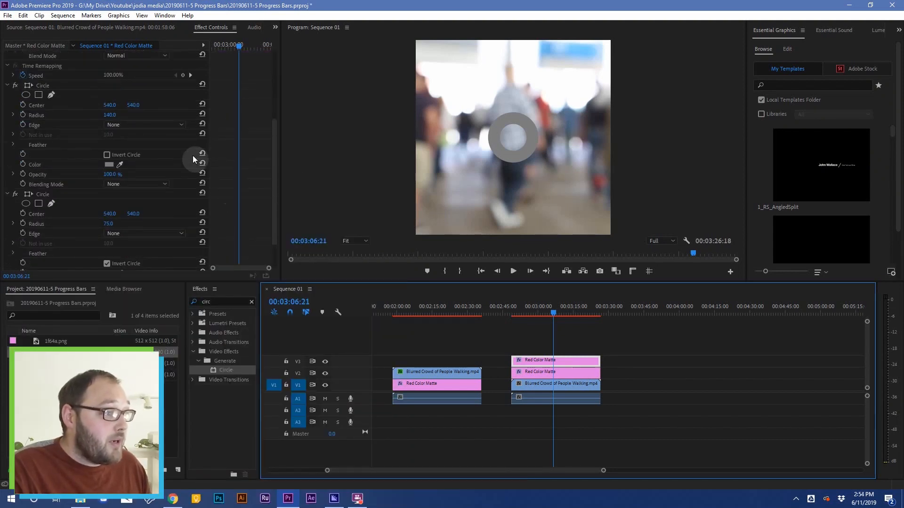
pyautogui.click(109, 165)
pyautogui.moveTo(452, 299); pyautogui.dragTo(478, 300)
pyautogui.click(551, 203)
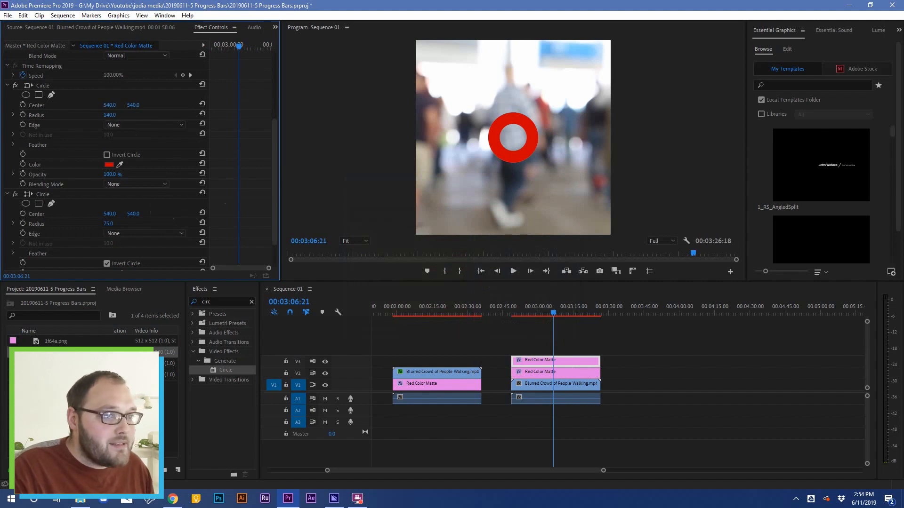
# - Make the red ring thinner than the gray one by setting its outer Circle Radius to 127 and its inverted Circle Radius to 90
pyautogui.moveTo(110, 115); pyautogui.dragTo(104, 115)
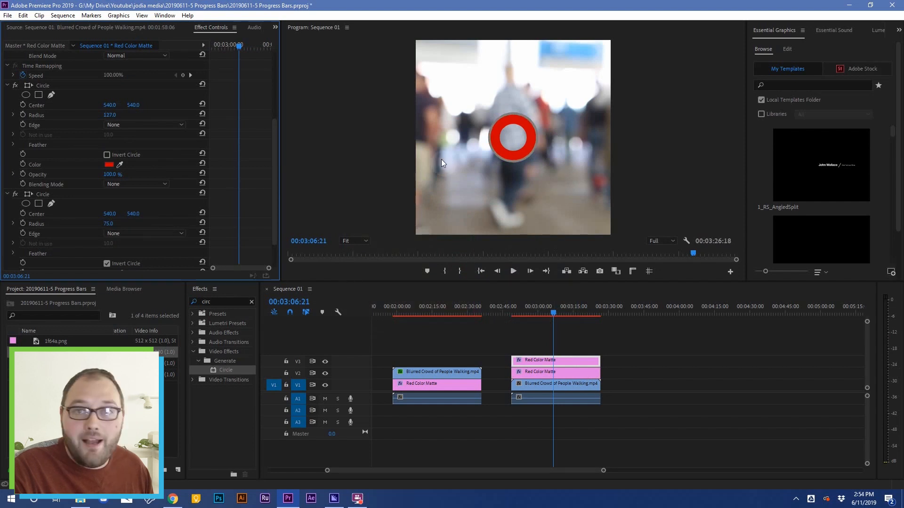
pyautogui.scroll(-2, 193, 189)
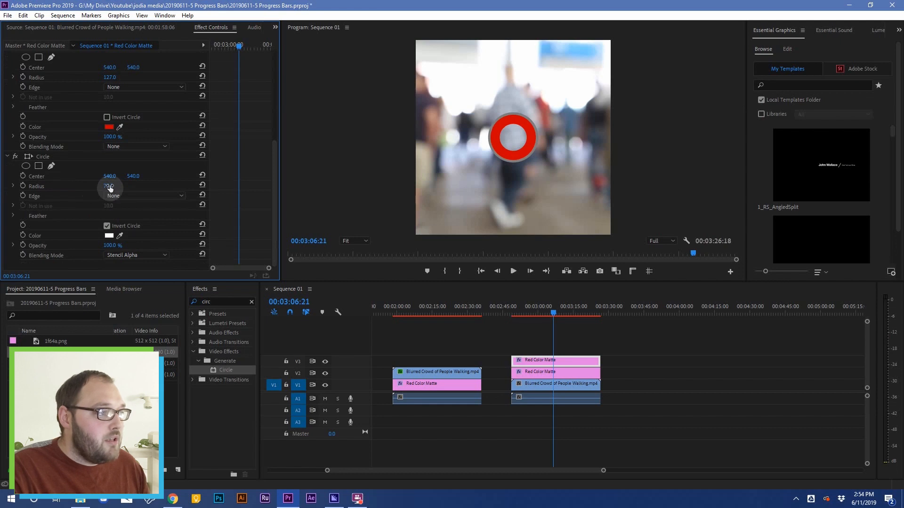
pyautogui.moveTo(109, 189); pyautogui.dragTo(116, 188)
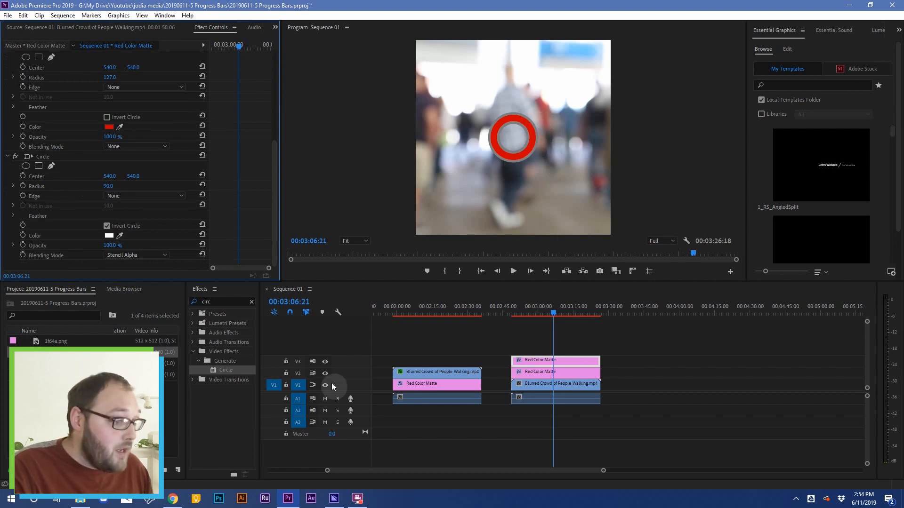
# - Search the effects for "radial" and apply the Radial Wipe video effect to the red ring matte on V3
pyautogui.doubleClick(222, 302)
pyautogui.write('r')
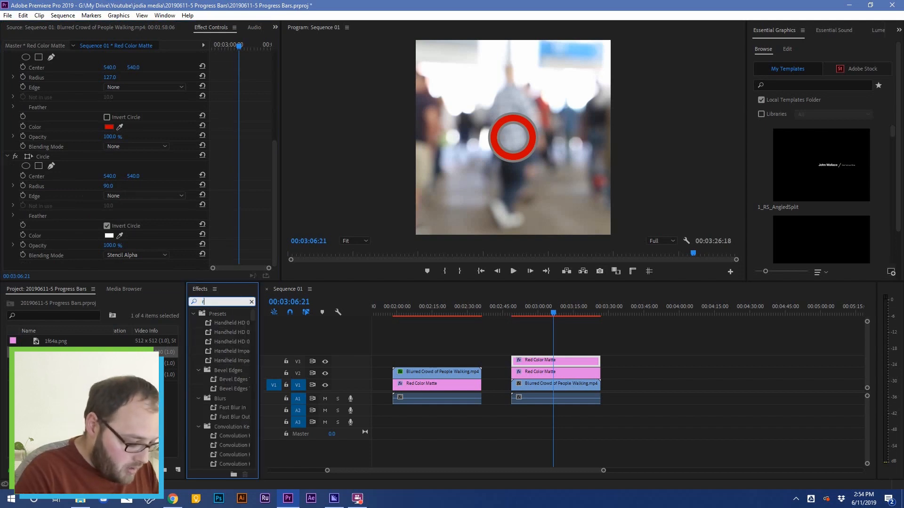
pyautogui.write('adial')
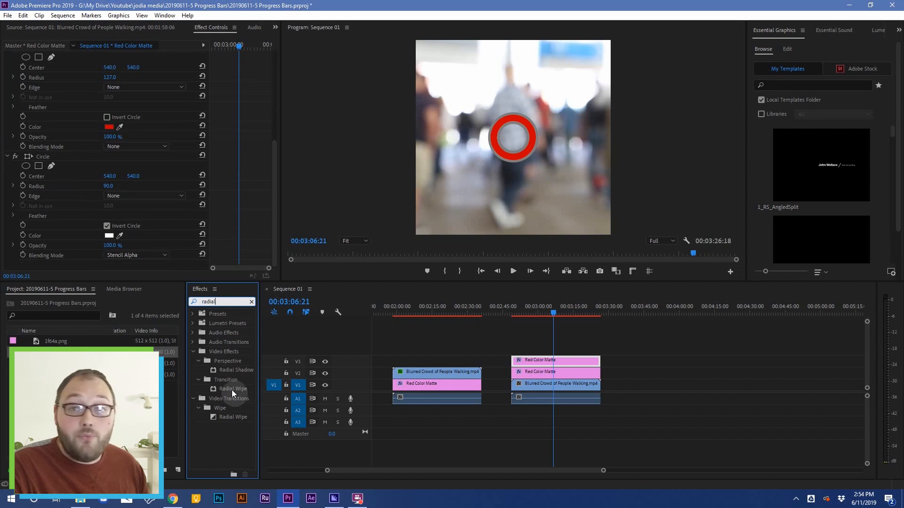
pyautogui.moveTo(231, 390); pyautogui.dragTo(539, 362)
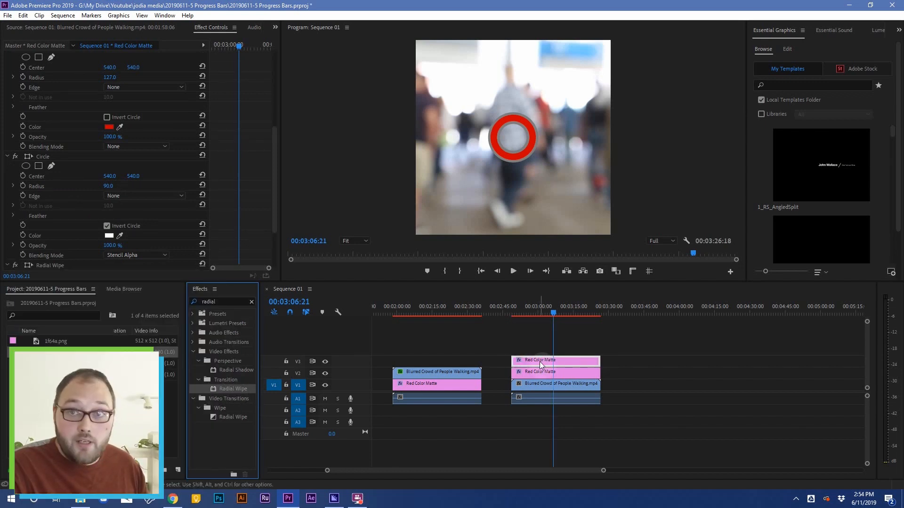
pyautogui.scroll(-3, 211, 184)
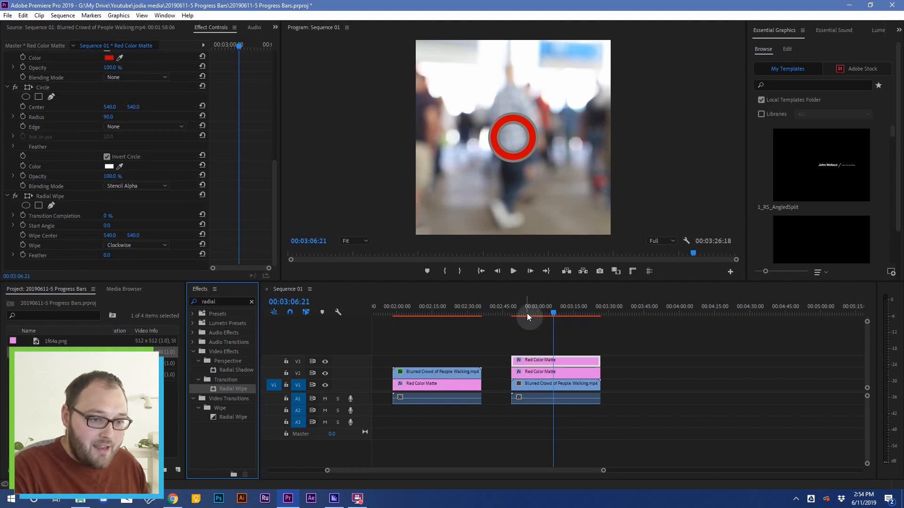
# - Go to the end of the sequence at 00:03:26:18 and save the project
pyautogui.click(534, 324)
pyautogui.press('End')
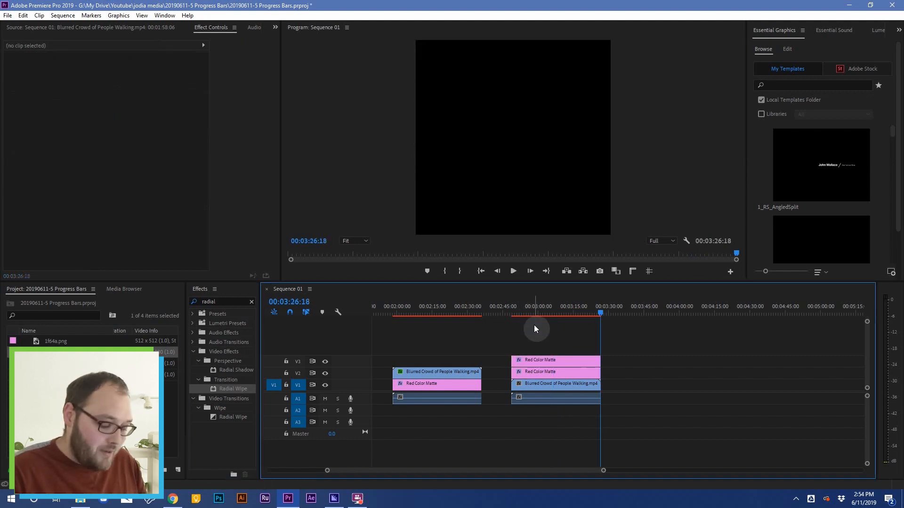
pyautogui.hotkey('ctrl', 's')
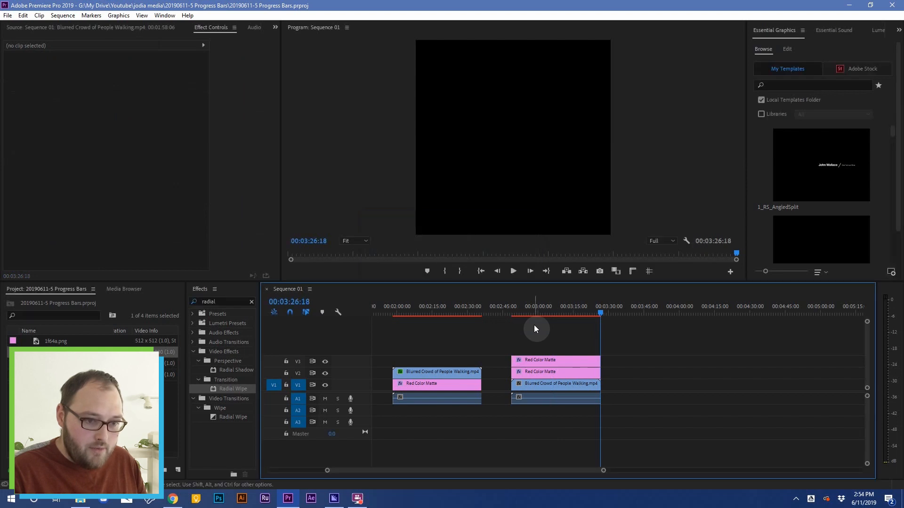
# - Add a Transition Completion keyframe at 0% for the V3 matte's Radial Wipe at 00:03:25:28, shortly before the clip ends
pyautogui.hotkey('shift', 'Left')
pyautogui.hotkey('shift', 'Left')
pyautogui.hotkey('shift', 'Left')
pyautogui.hotkey('shift', 'Left')
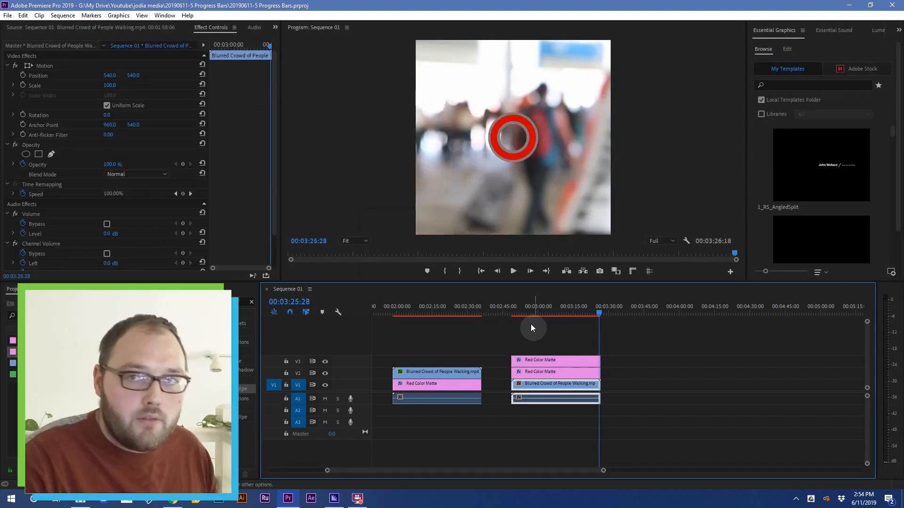
pyautogui.press('d')
pyautogui.scroll(-8, 255, 173)
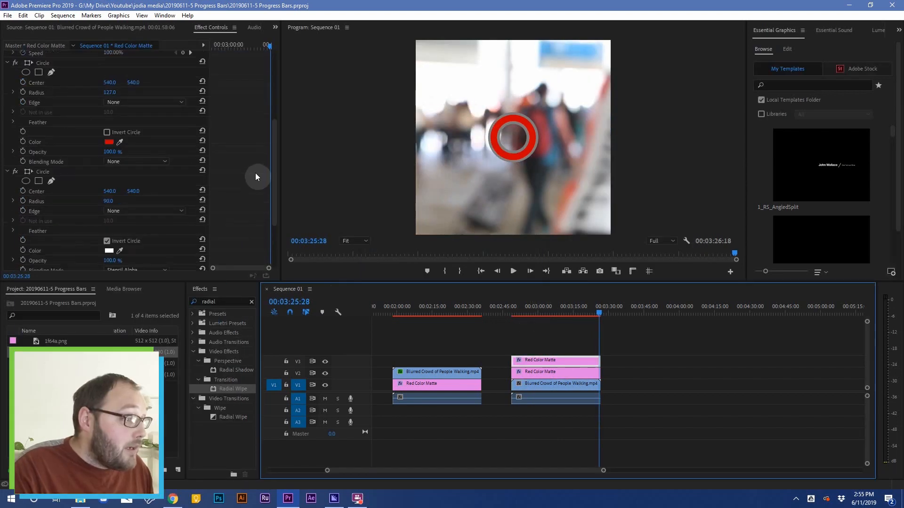
pyautogui.scroll(-4, 245, 197)
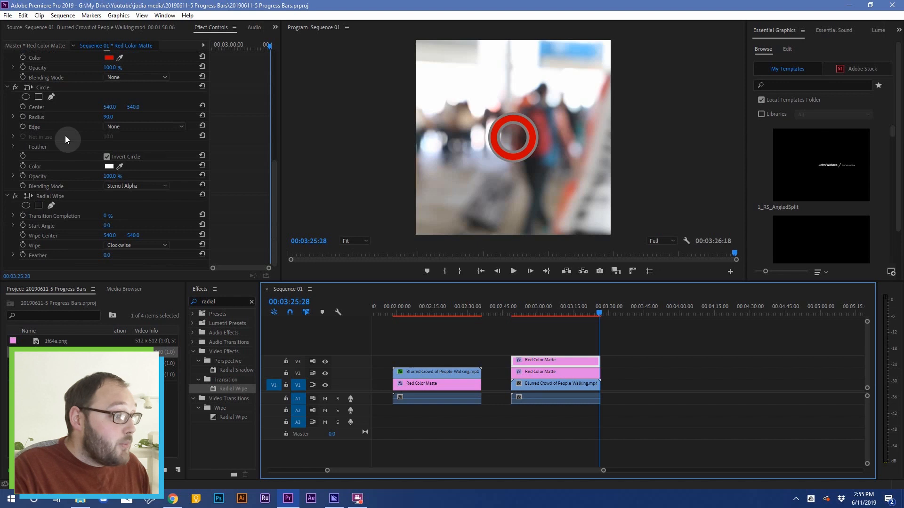
pyautogui.click(23, 217)
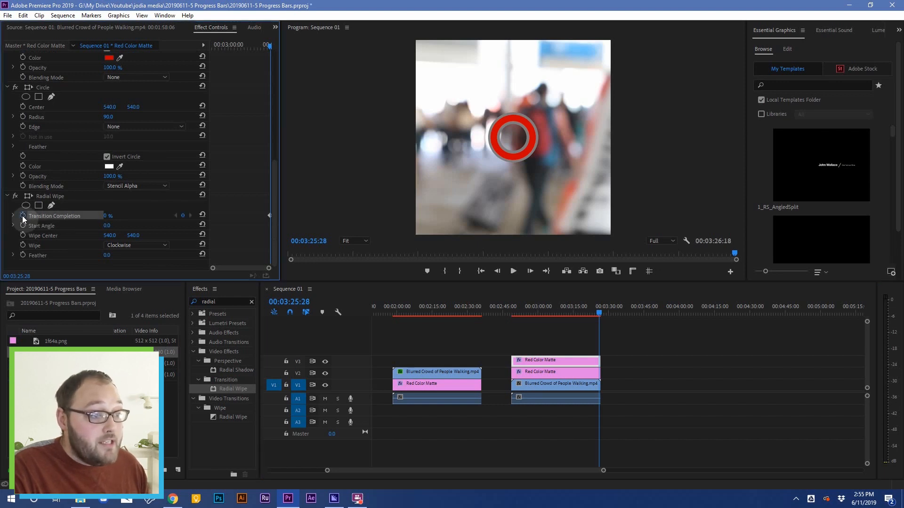
# - Keyframe the Radial Wipe's Transition Completion to 100% at the V3 matte's start, 00:02:48:21, and preview the wipe up to 00:03:03:15
pyautogui.press('Up')
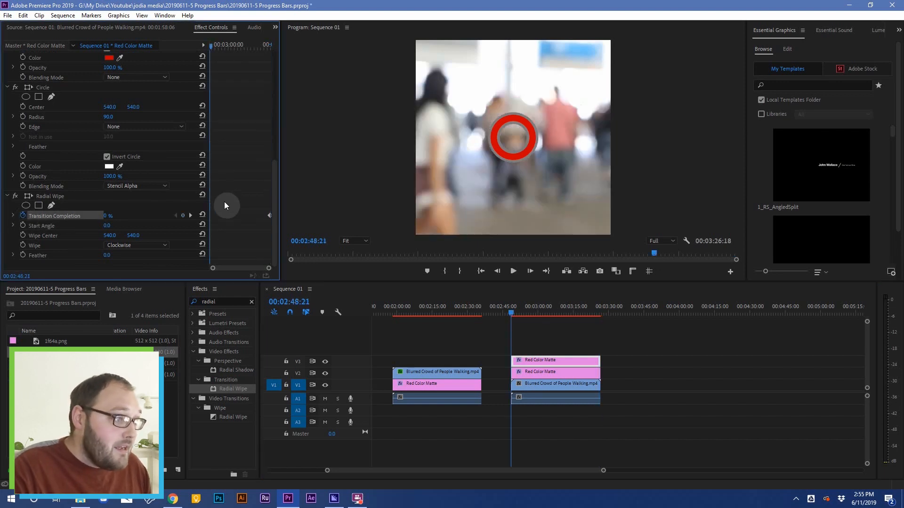
pyautogui.click(108, 215)
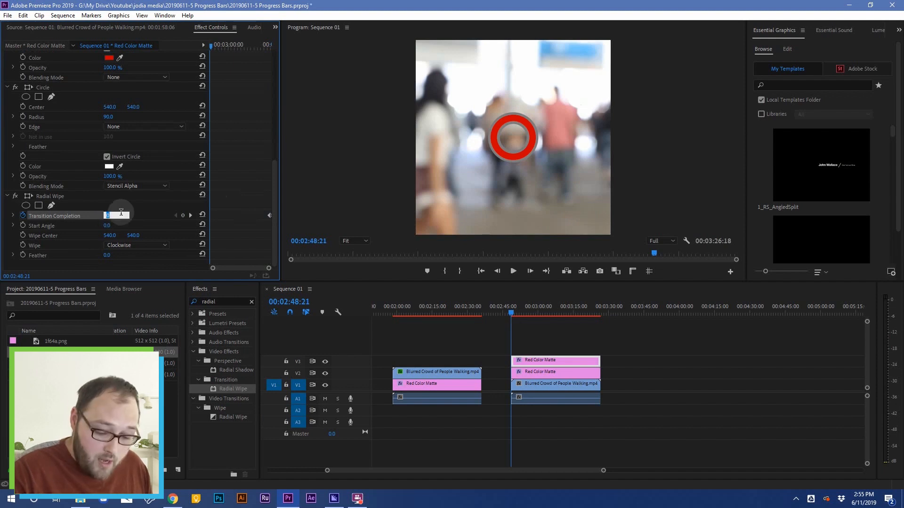
pyautogui.write('100')
pyautogui.press('Return')
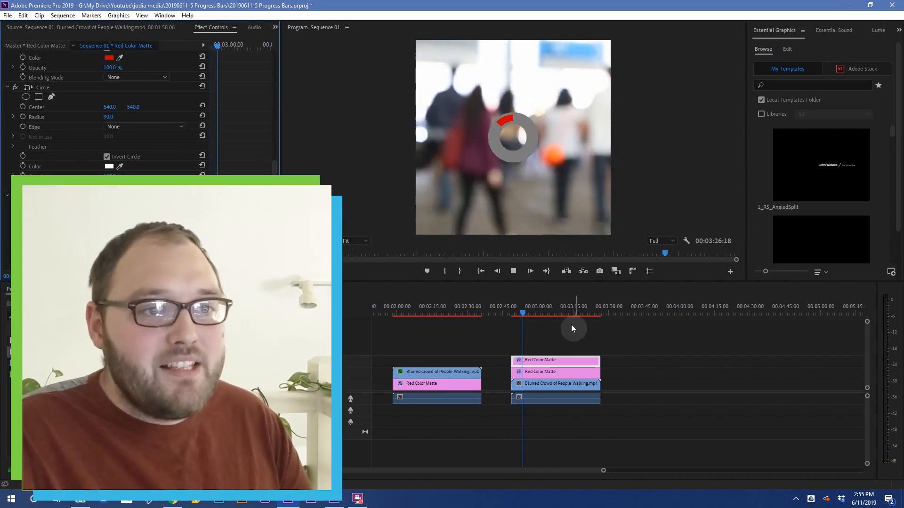
pyautogui.moveTo(526, 315); pyautogui.dragTo(546, 319)
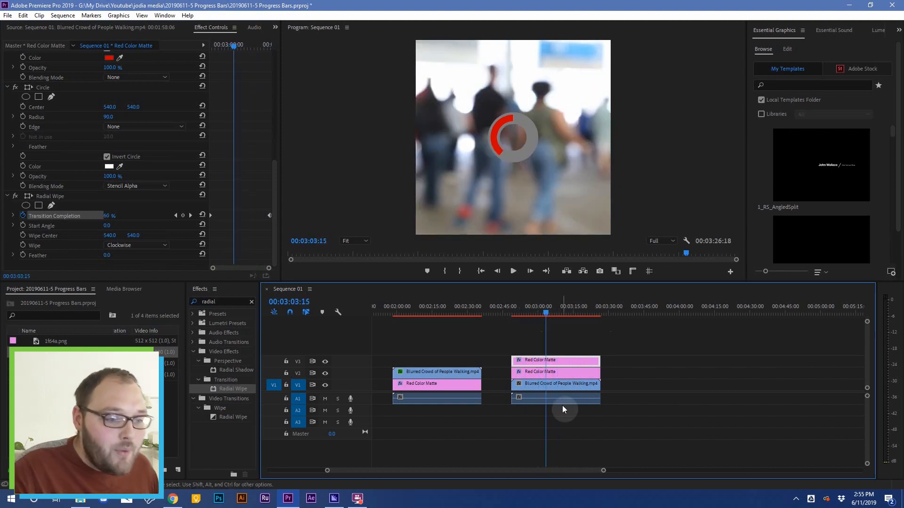
# - Move the gray ring matte on V2 to the frame's lower-right corner by setting its Position to 907, 916
pyautogui.click(554, 374)
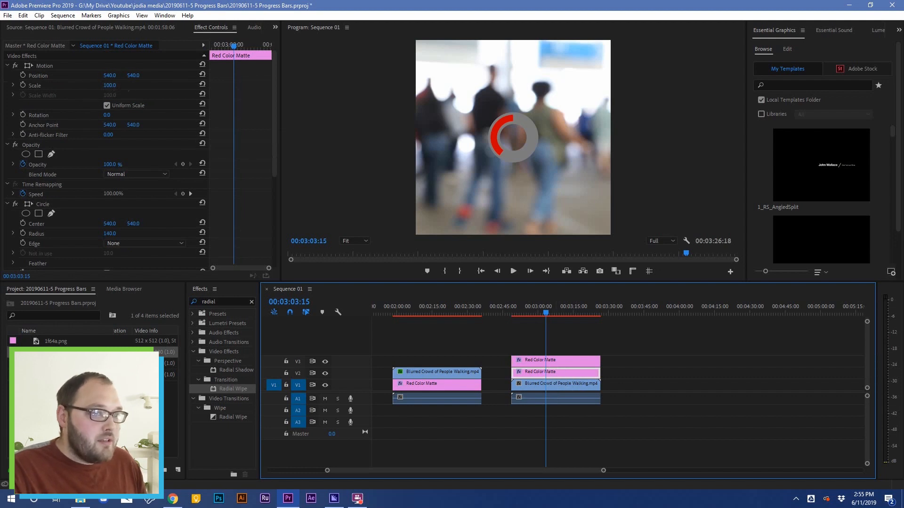
pyautogui.moveTo(110, 75); pyautogui.dragTo(75, 75)
pyautogui.moveTo(138, 75); pyautogui.dragTo(172, 76)
pyautogui.moveTo(115, 75); pyautogui.dragTo(185, 75)
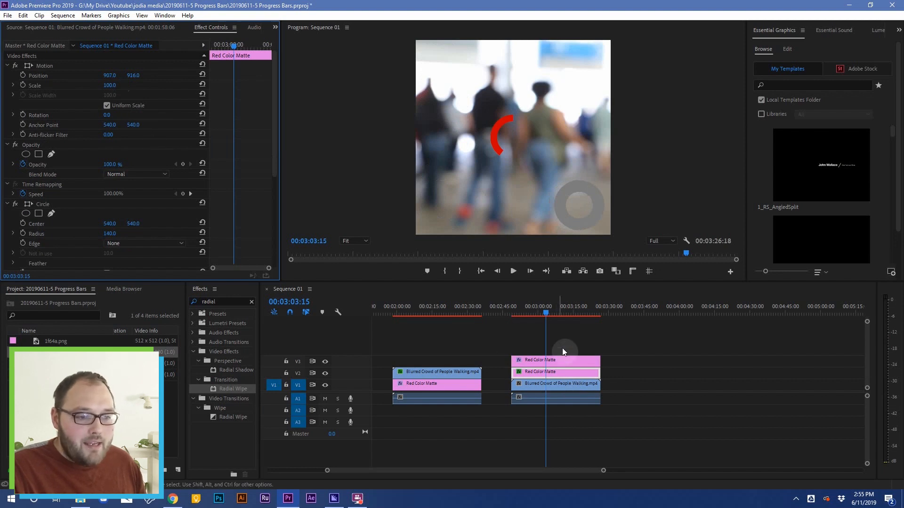
# - Copy the gray ring matte on V2 and paste only its Motion attributes onto the red ring matte on V3
pyautogui.click(550, 372)
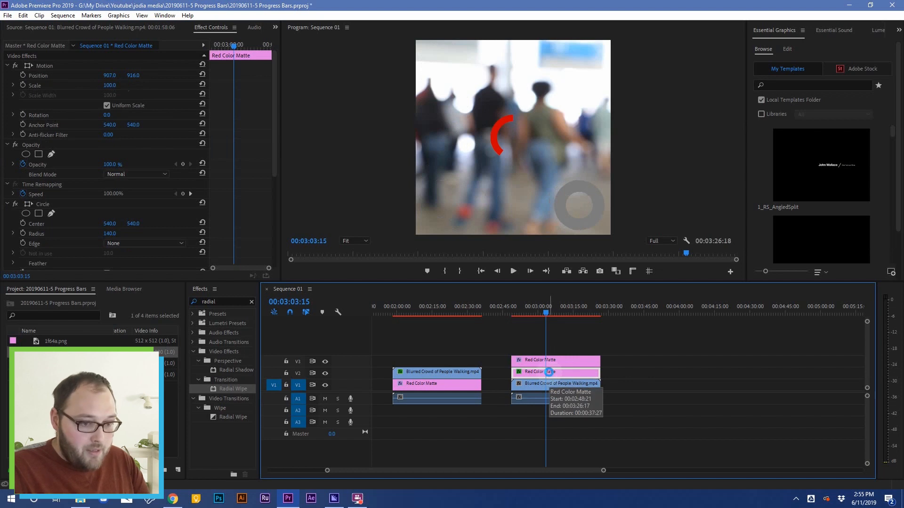
pyautogui.click(554, 360)
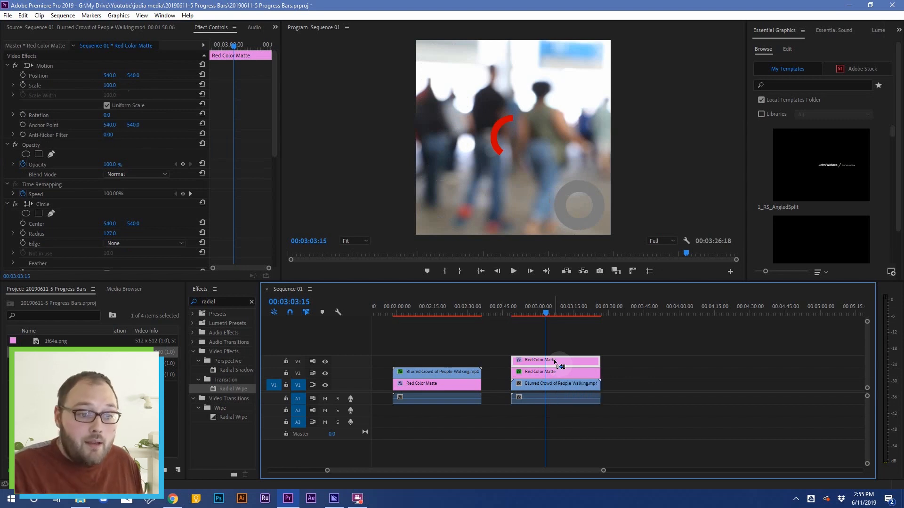
pyautogui.hotkey('ctrl', 'alt', 'v')
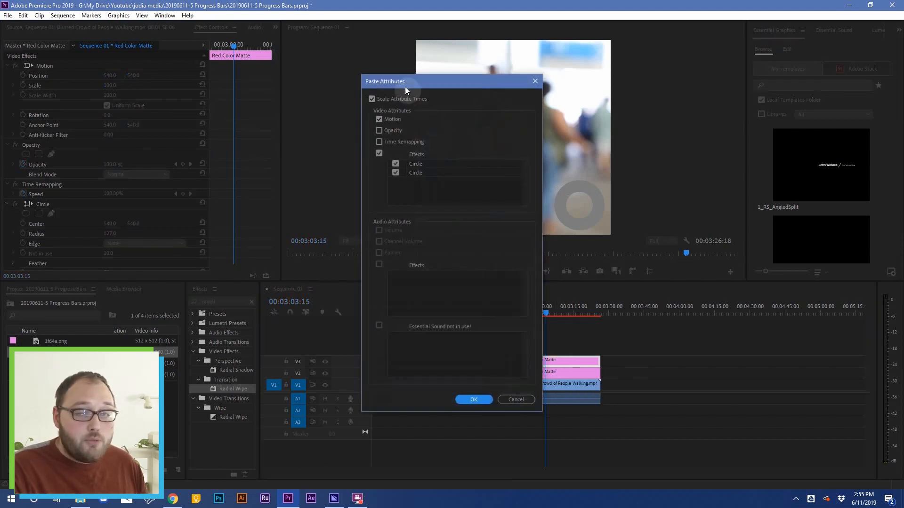
pyautogui.click(379, 153)
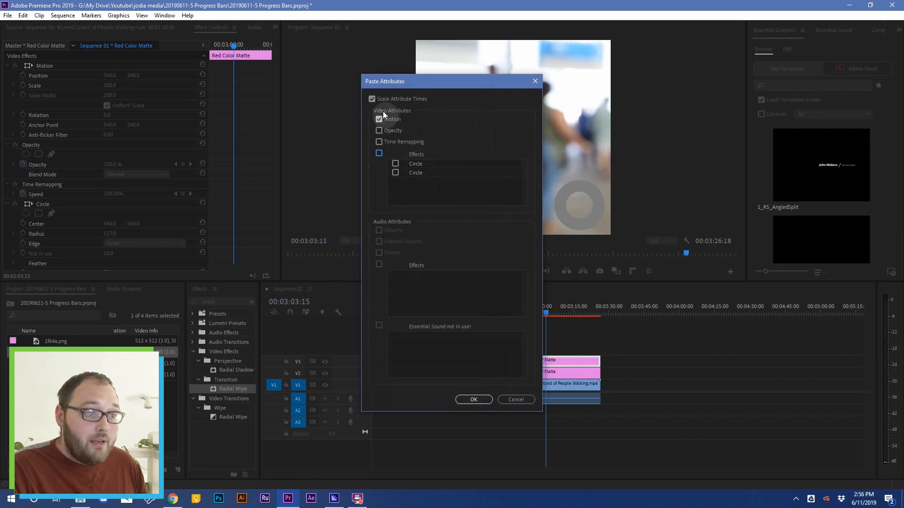
pyautogui.click(473, 399)
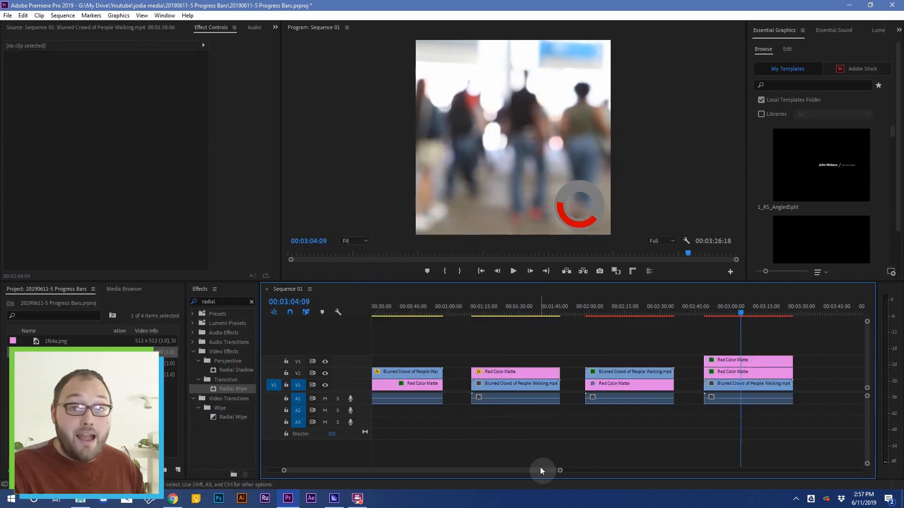
# - Add another Blurred Crowd of People Walking clip to V1, leaving a gap after the ring section
pyautogui.moveTo(535, 470); pyautogui.dragTo(588, 471)
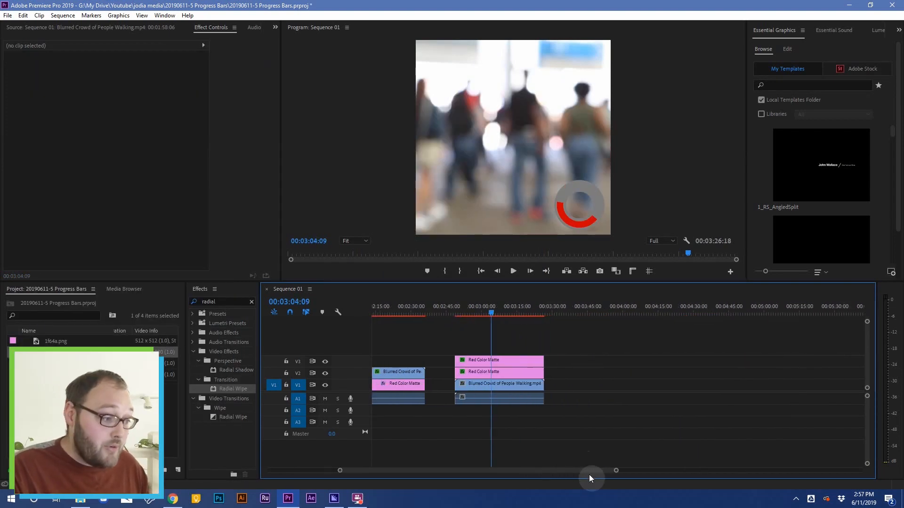
pyautogui.moveTo(62, 364); pyautogui.dragTo(586, 399)
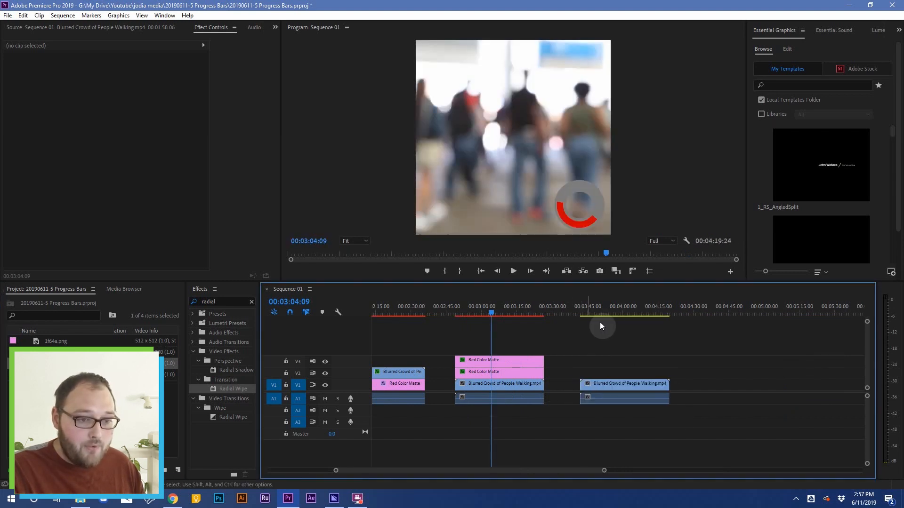
# - Create a new rectangle shape graphic on V2 at 00:03:44:09, above the newly added crowd clip
pyautogui.click(587, 313)
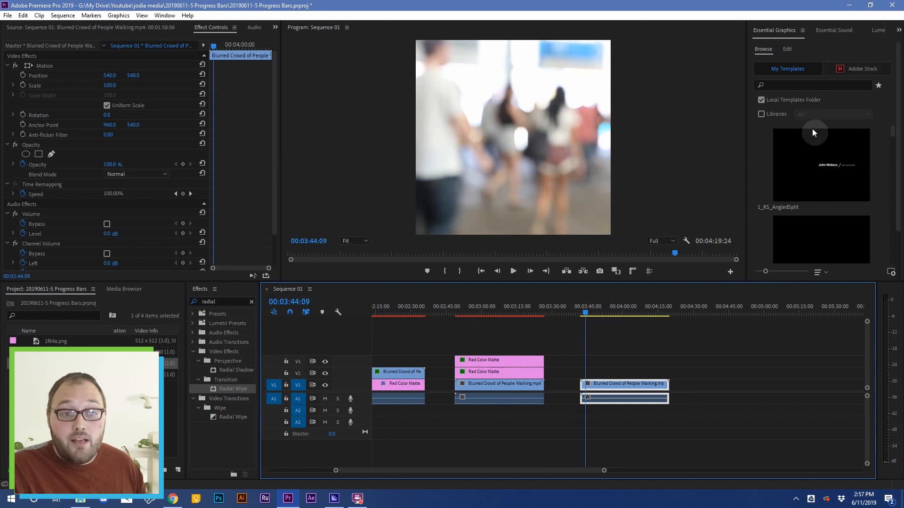
pyautogui.moveTo(863, 188)
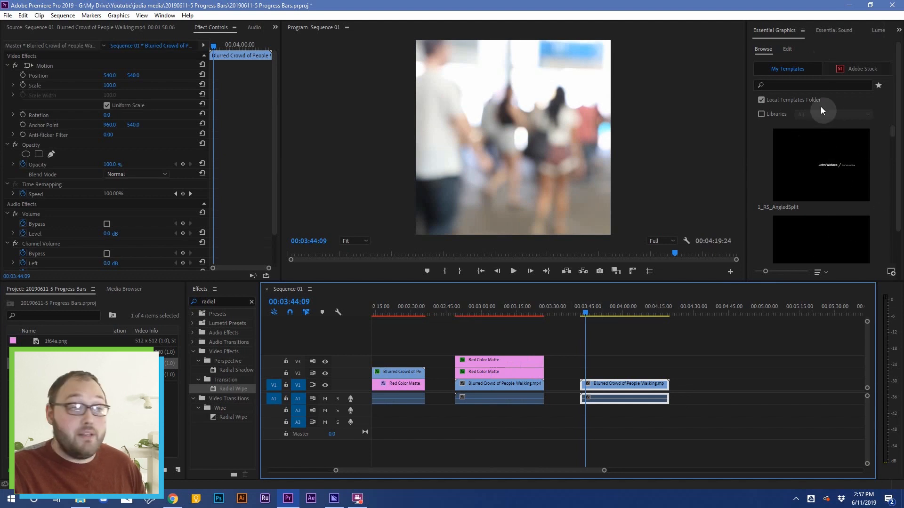
pyautogui.click(167, 16)
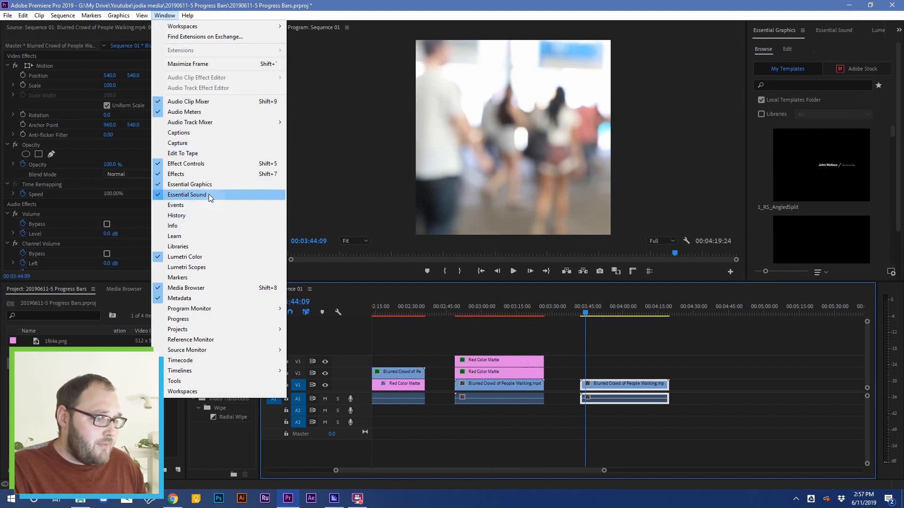
pyautogui.click(679, 5)
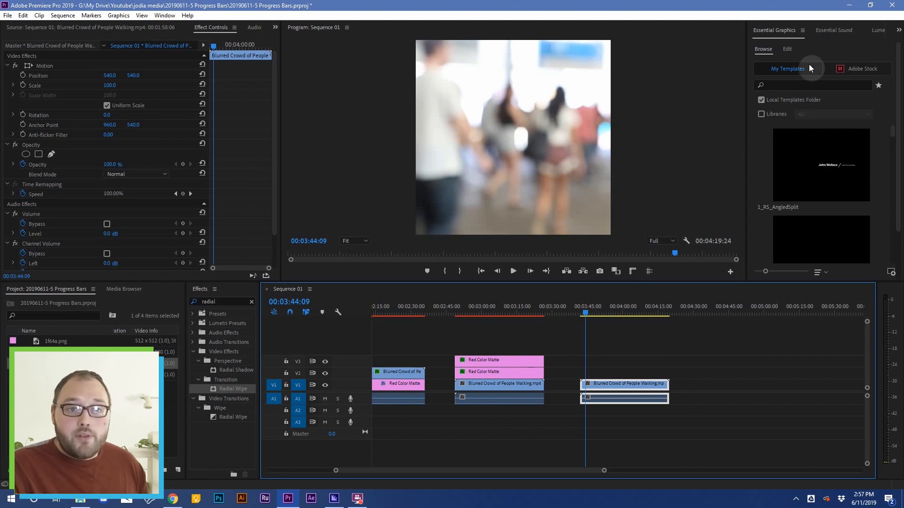
pyautogui.click(788, 48)
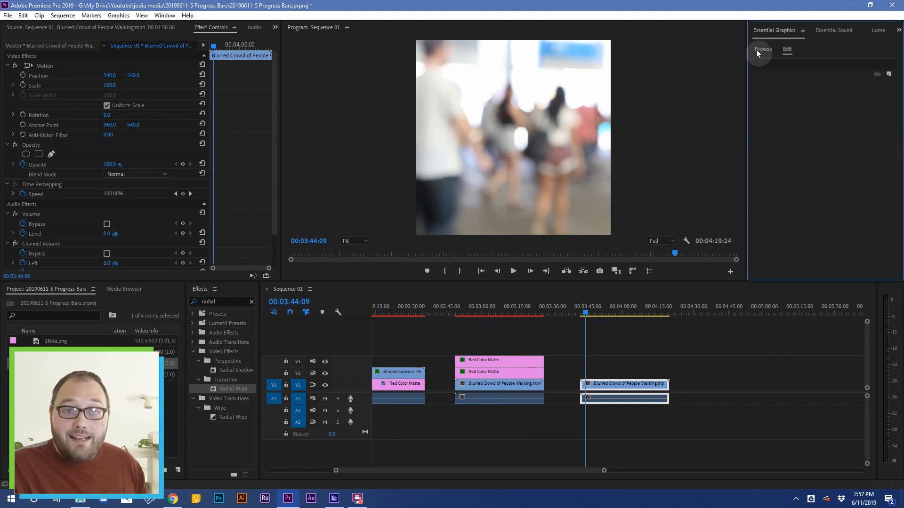
pyautogui.click(890, 75)
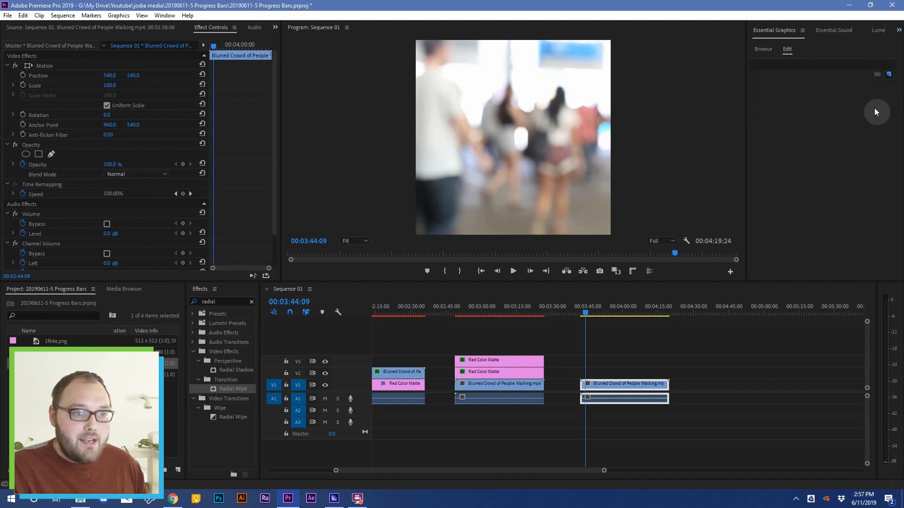
pyautogui.click(867, 107)
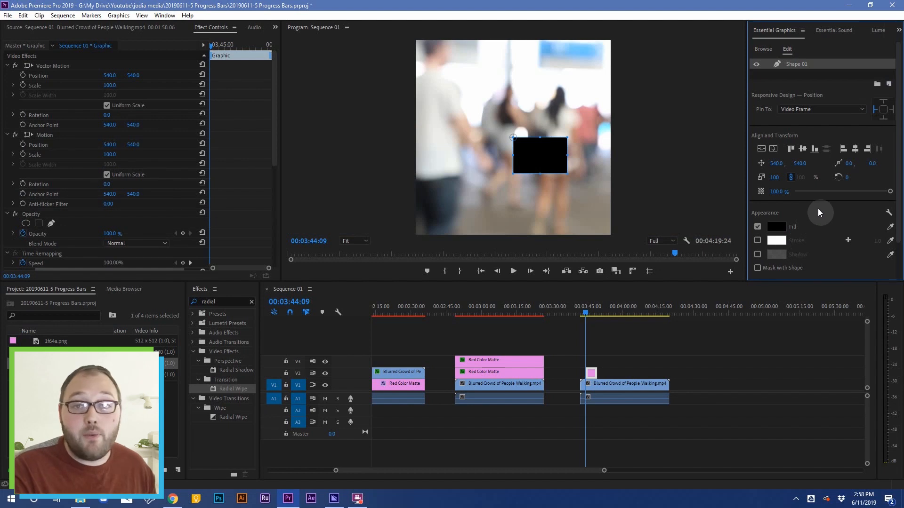
# - Change the rectangle's fill color to red, E10000
pyautogui.click(776, 227)
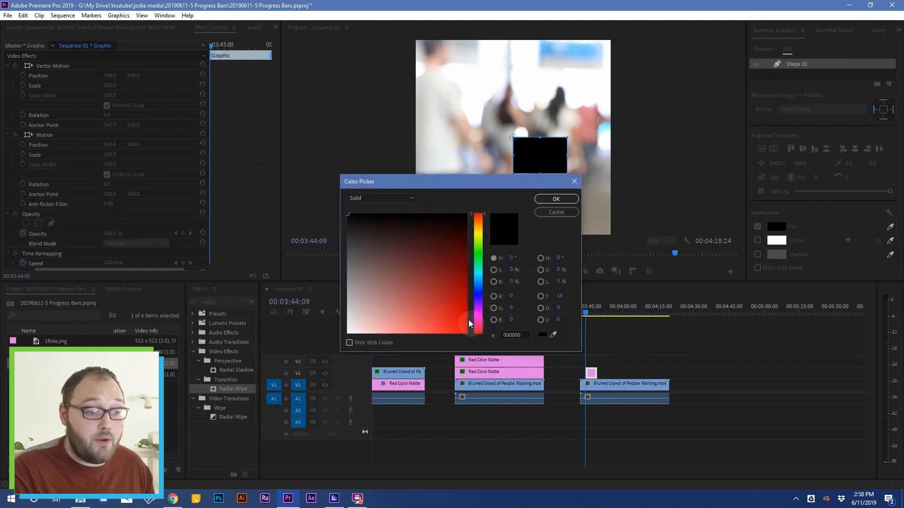
pyautogui.click(461, 309)
pyautogui.click(466, 319)
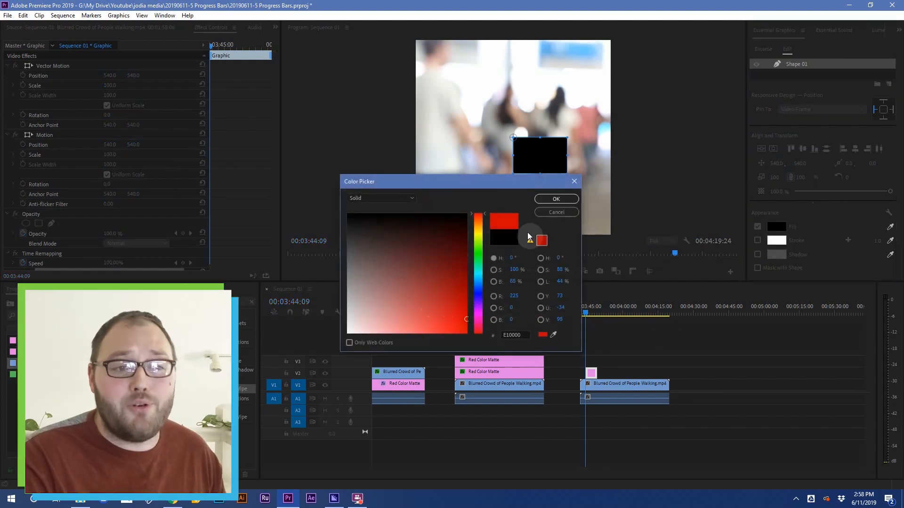
pyautogui.click(545, 203)
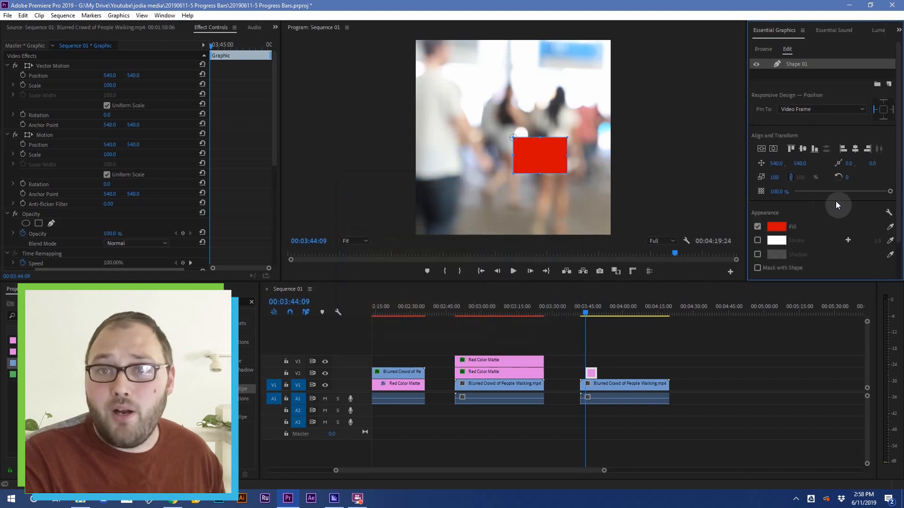
pyautogui.click(685, 183)
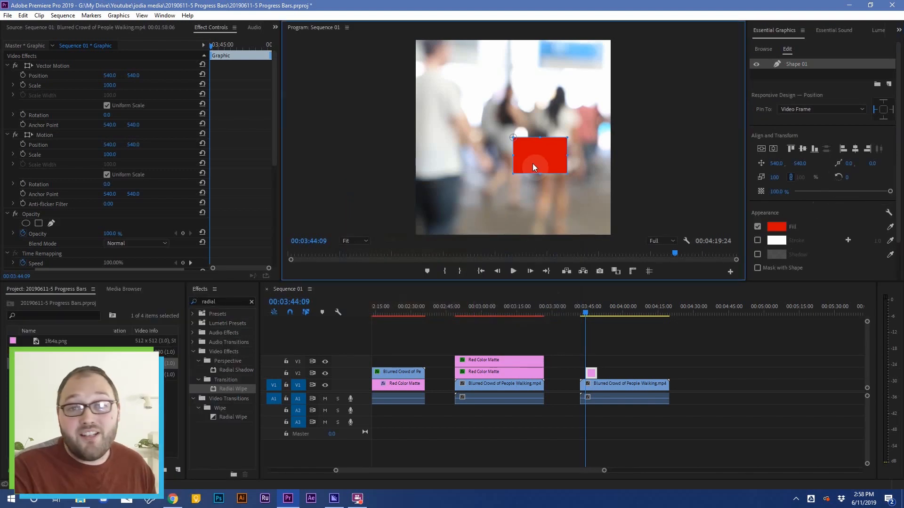
# - Align the red rectangle to the frame's left edge, then stretch it across the full width and flatten it into a thin bar
pyautogui.click(844, 148)
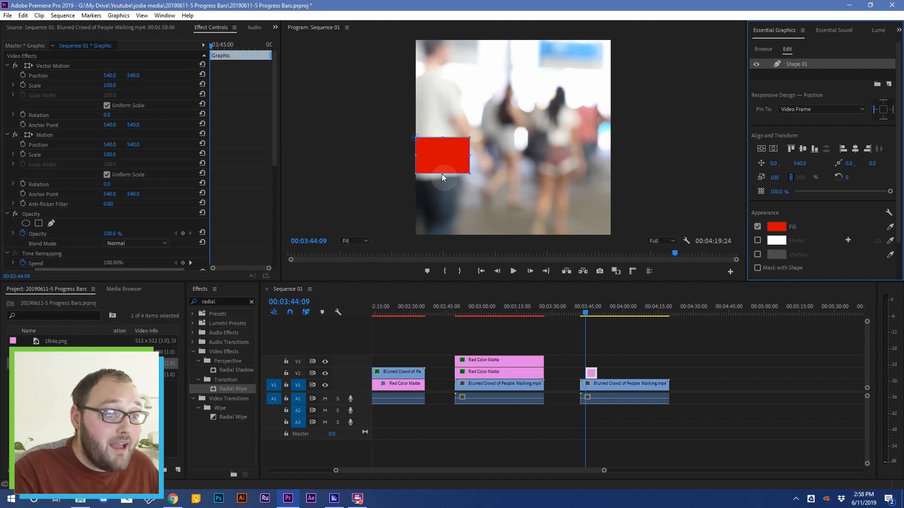
pyautogui.moveTo(468, 155); pyautogui.dragTo(611, 166)
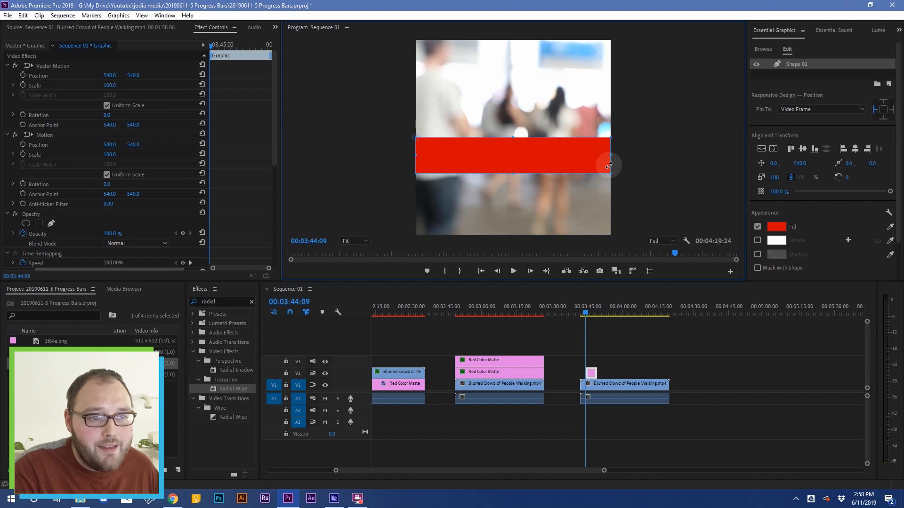
pyautogui.moveTo(609, 165); pyautogui.dragTo(612, 168)
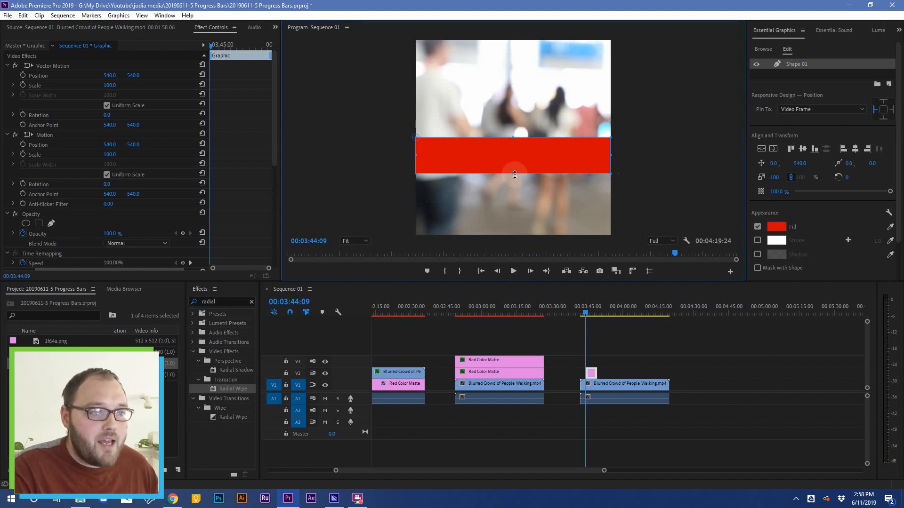
pyautogui.moveTo(514, 175); pyautogui.dragTo(514, 141)
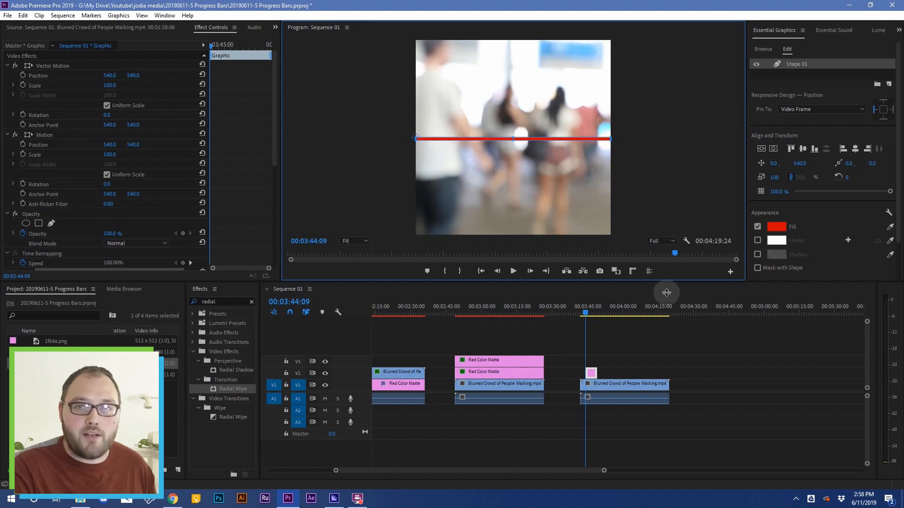
# - Extend the Graphic clip on V2 at both ends to match the full length of the crowd clip below it
pyautogui.click(620, 340)
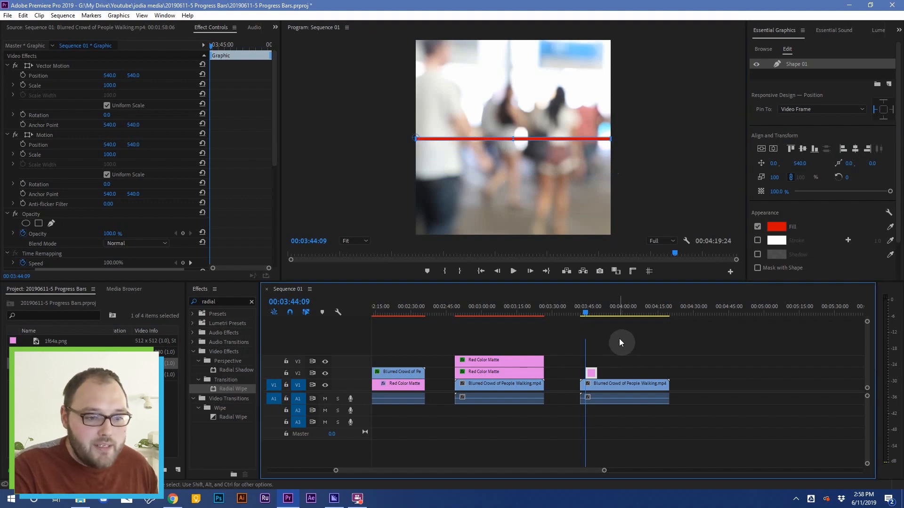
pyautogui.click(591, 375)
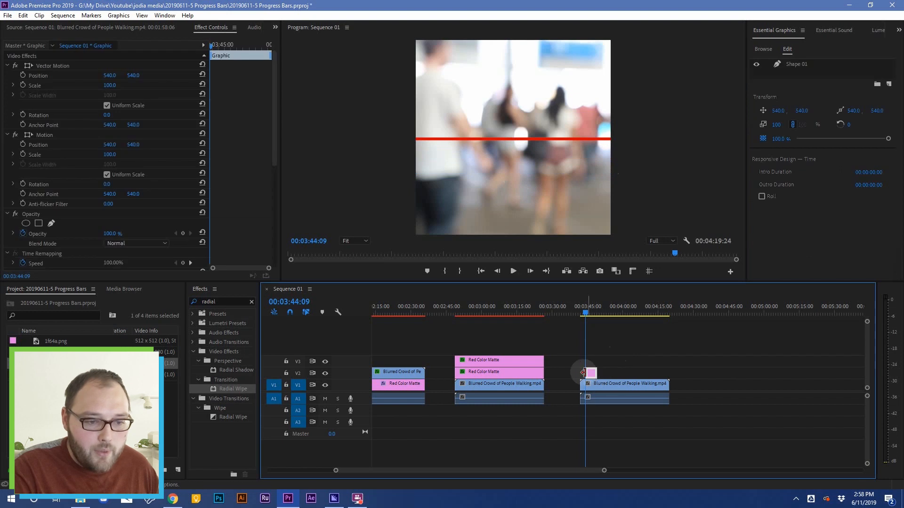
pyautogui.moveTo(586, 373); pyautogui.dragTo(665, 364)
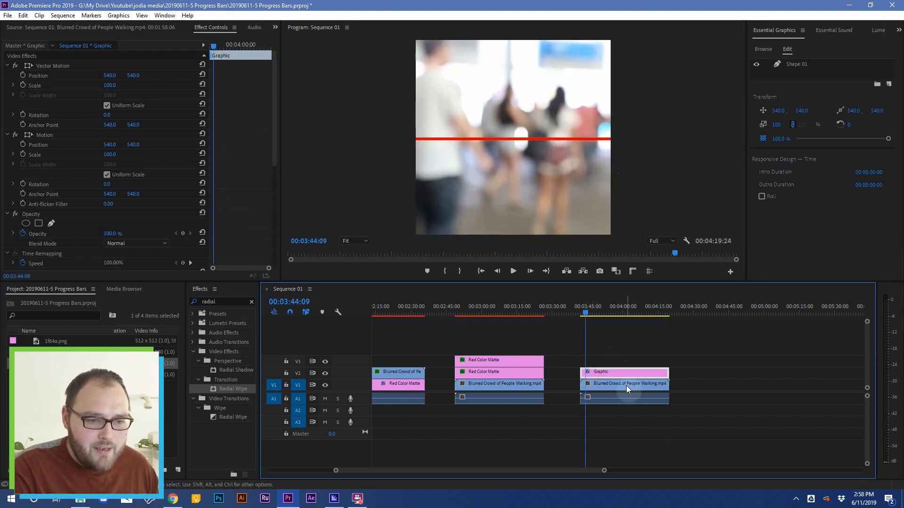
# - Fit the crowd clip under the graphic to the sequence with Set to Frame Size
pyautogui.click(626, 386)
pyautogui.rightClick(634, 384)
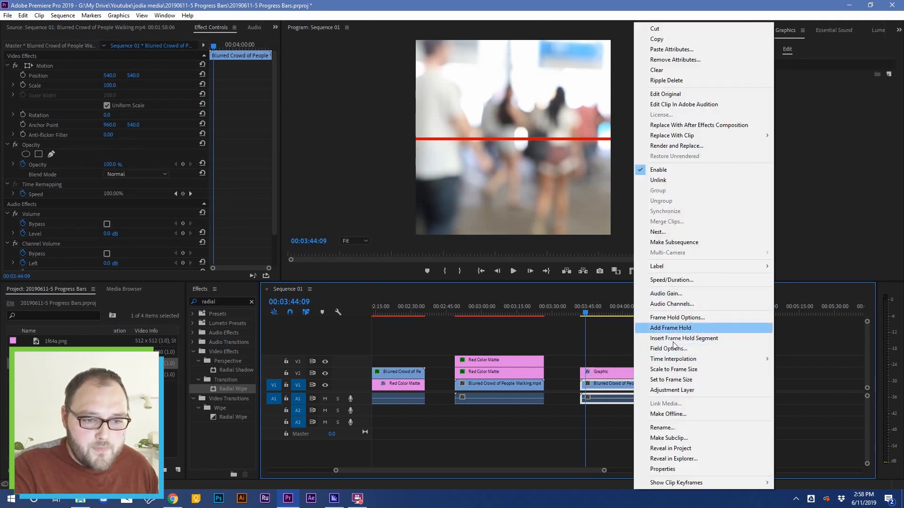
pyautogui.click(671, 380)
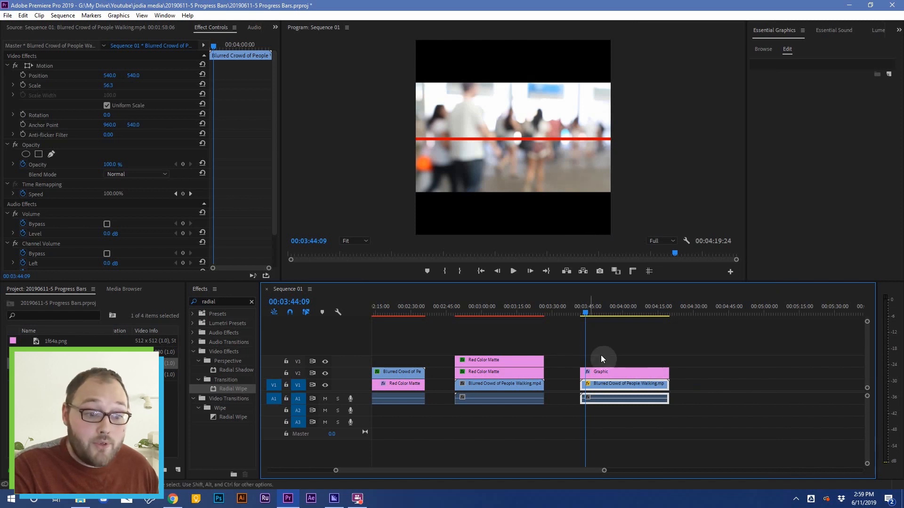
# - Move the graphic's red bar down to the lower edge of the crowd video by setting its vertical position to 827
pyautogui.click(614, 372)
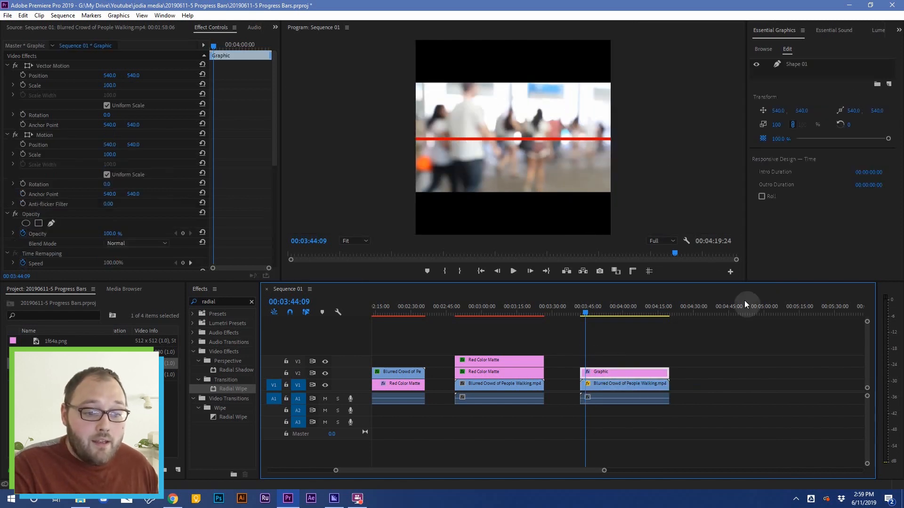
pyautogui.click(802, 66)
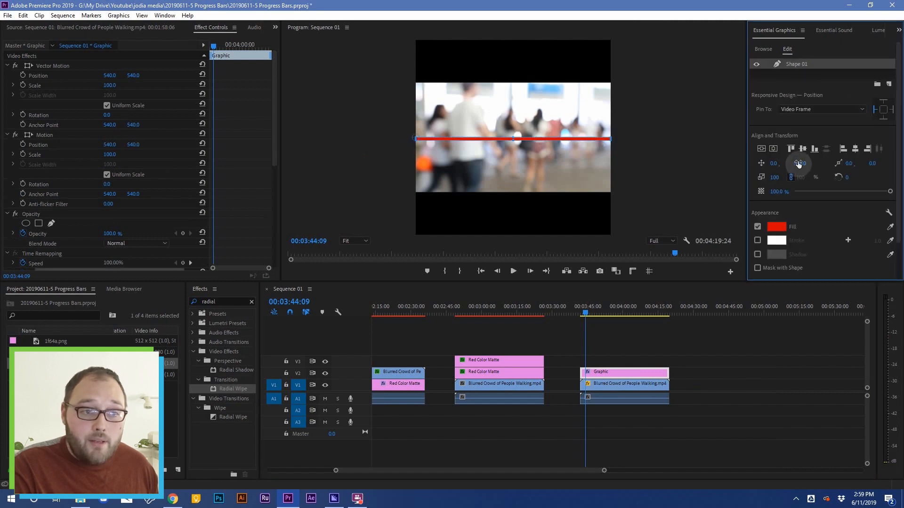
pyautogui.moveTo(799, 164); pyautogui.dragTo(866, 164)
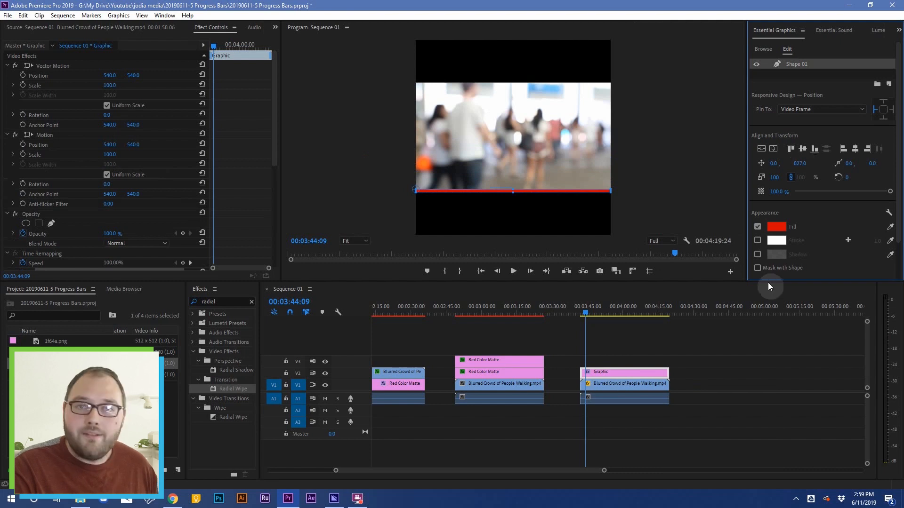
# - Unlink Shape 01's width and height scale and keyframe its scale at 100 percent at 00:04:19:04, 20 frames before the clip's end
pyautogui.click(644, 338)
pyautogui.click(631, 375)
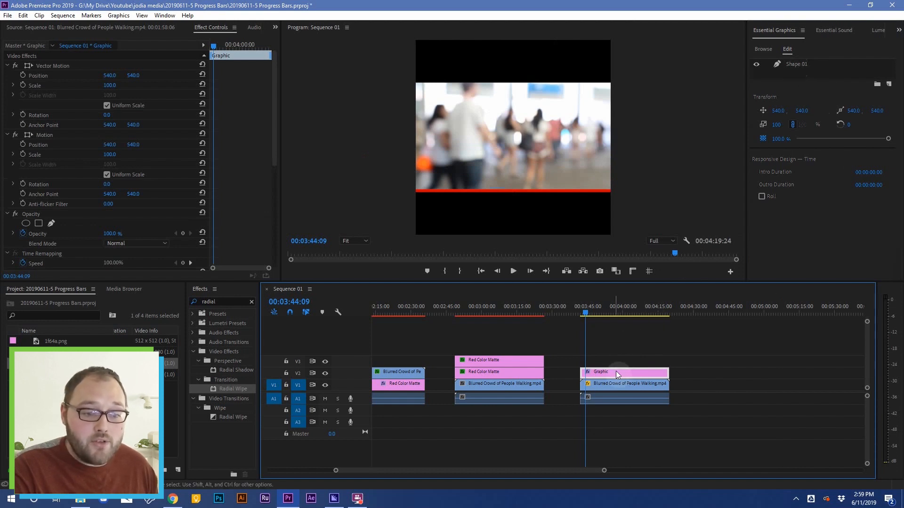
pyautogui.click(802, 62)
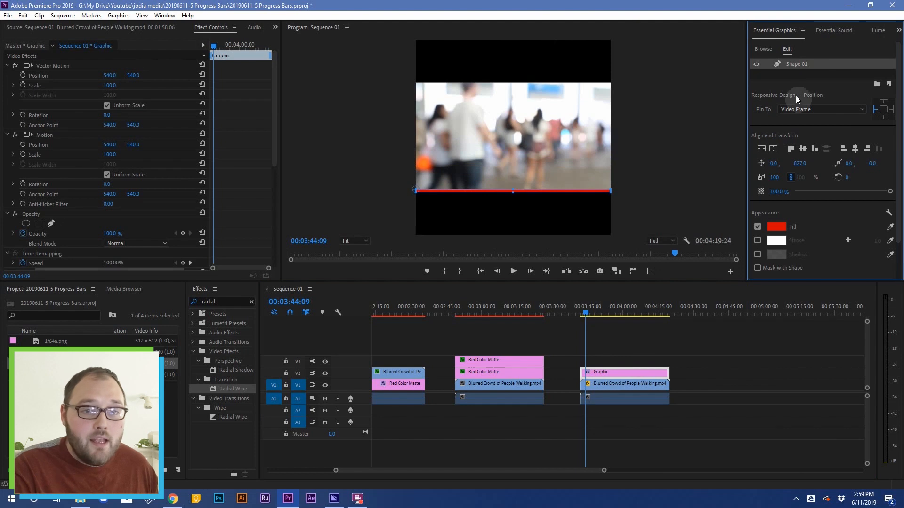
pyautogui.moveTo(648, 313); pyautogui.dragTo(663, 317)
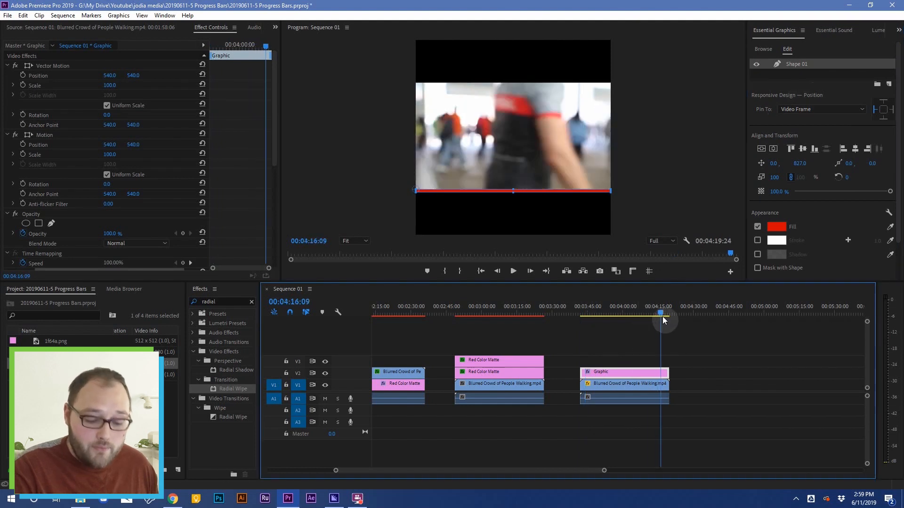
pyautogui.press('Down')
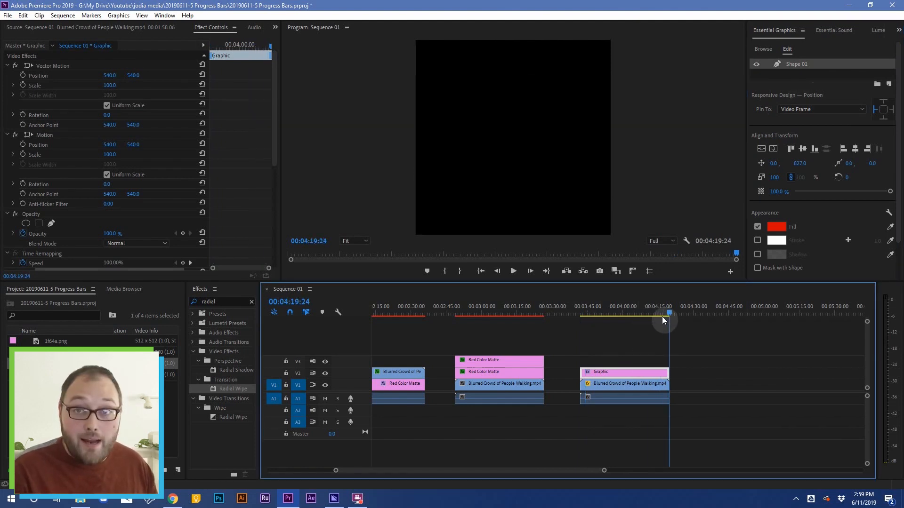
pyautogui.hotkey('shift', 'Left')
pyautogui.hotkey('shift', 'Left')
pyautogui.hotkey('shift', 'Left')
pyautogui.hotkey('shift', 'Left')
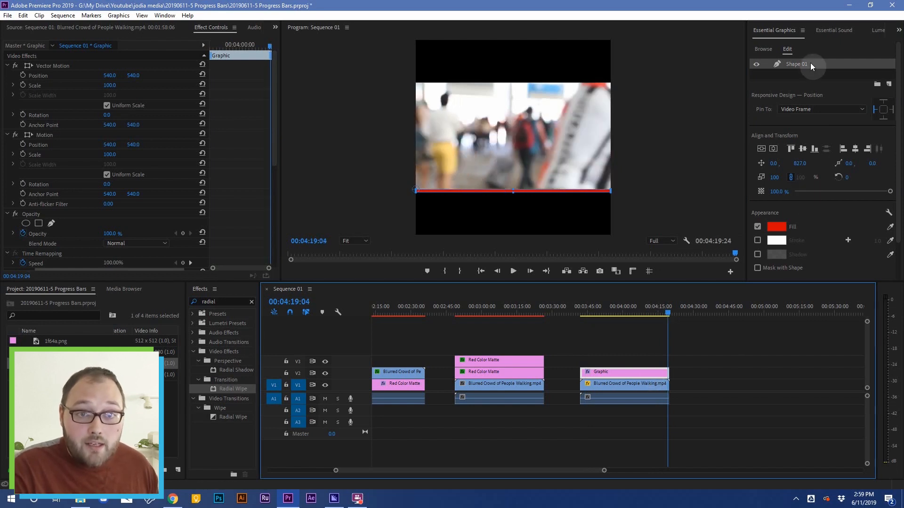
pyautogui.scroll(-2, 815, 70)
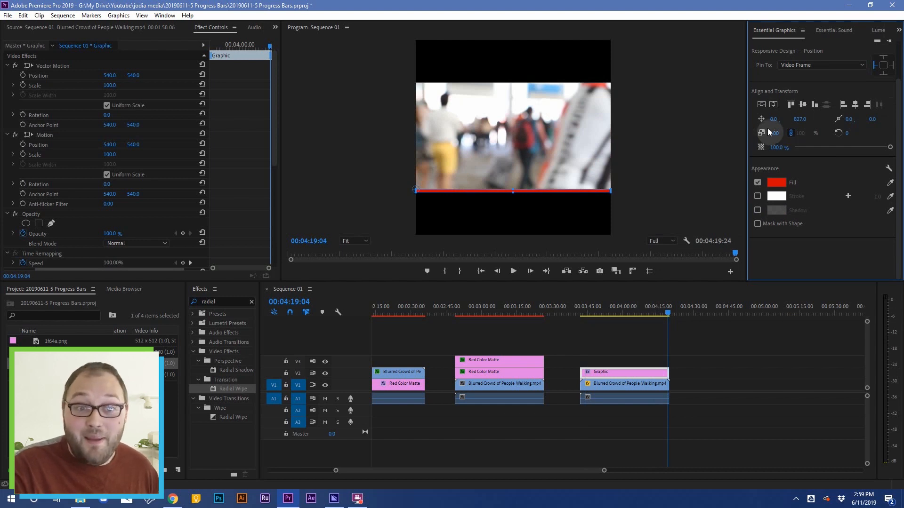
pyautogui.click(791, 133)
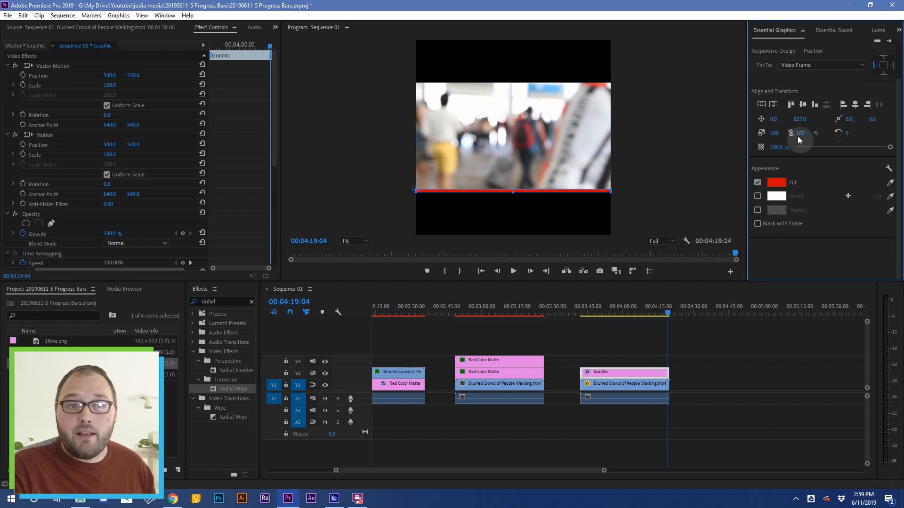
pyautogui.click(761, 134)
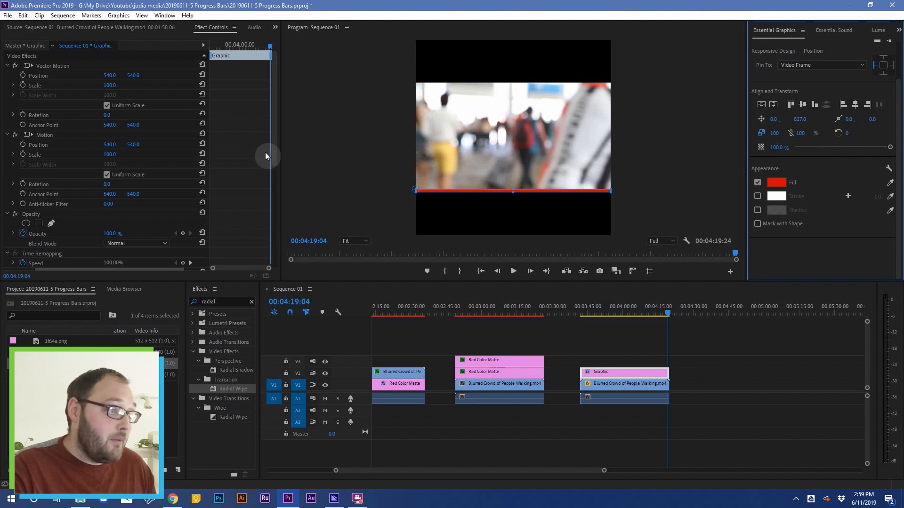
pyautogui.scroll(-6, 261, 155)
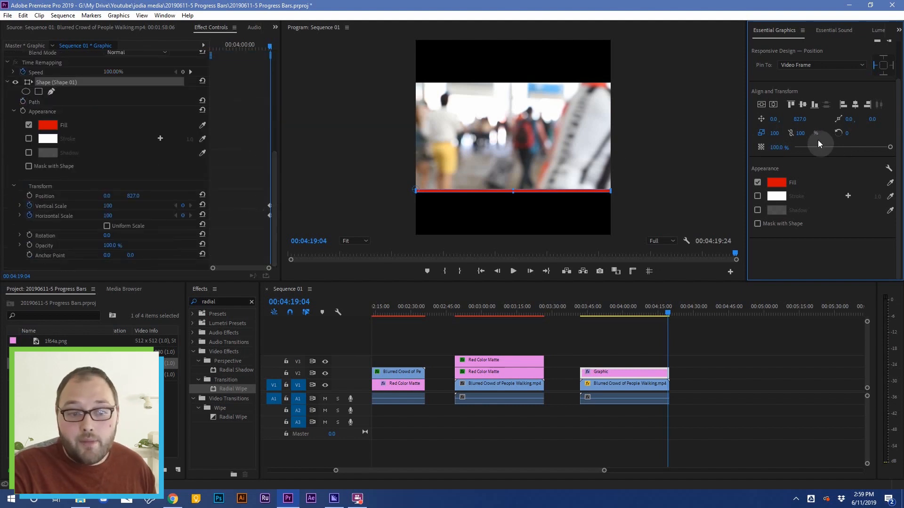
# - Keyframe Shape 01's horizontal scale at 0 at the start of the graphic clip, and play back the bar's growth
pyautogui.moveTo(661, 314); pyautogui.dragTo(582, 317)
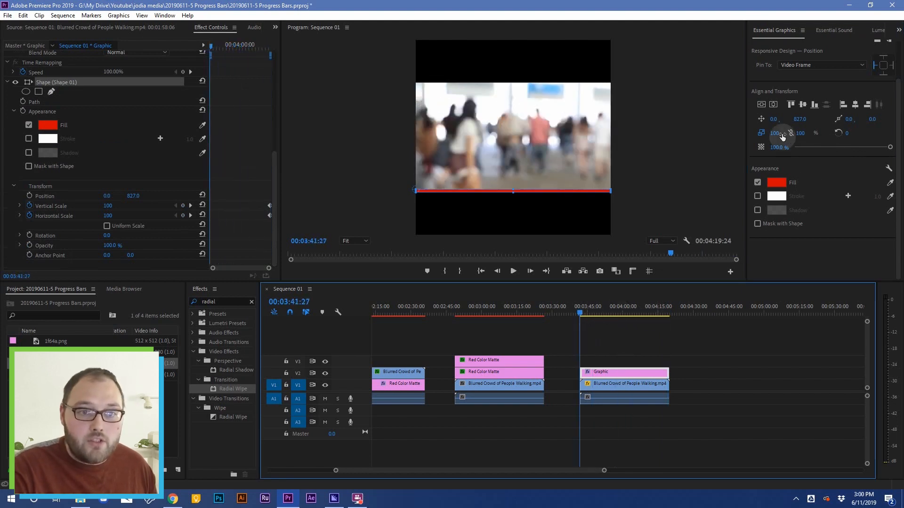
pyautogui.moveTo(775, 133)
pyautogui.mouseDown()
pyautogui.moveTo(766, 133)
pyautogui.moveTo(786, 134)
pyautogui.moveTo(779, 133)
pyautogui.mouseUp()
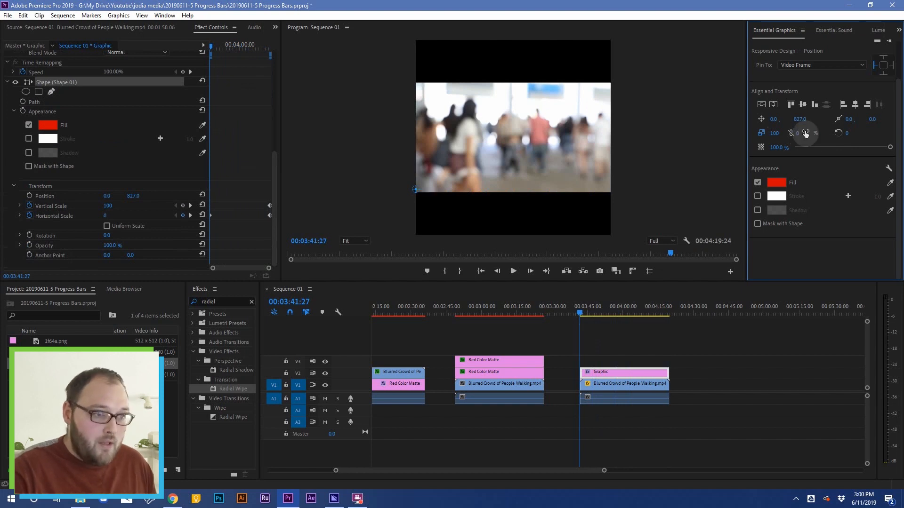
pyautogui.click(692, 346)
pyautogui.press('space')
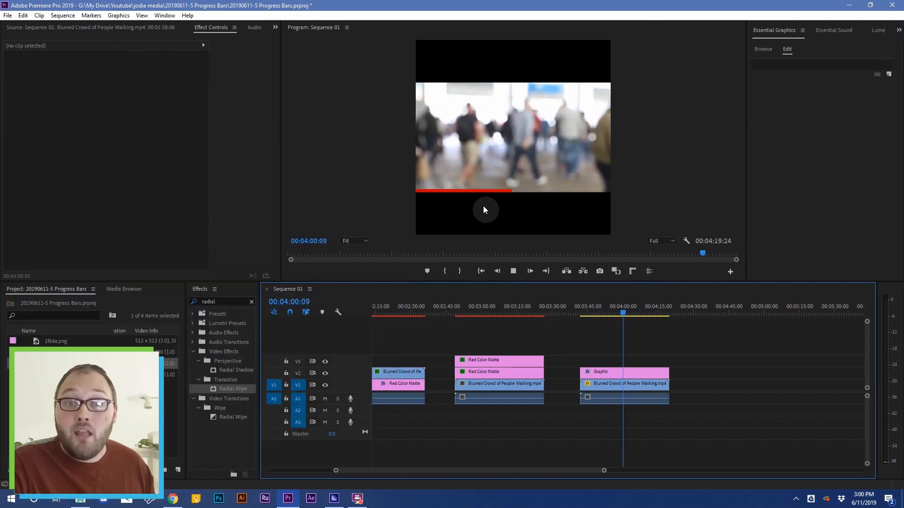
# - Add the 1f64a.png emoji as a layer inside the graphic and scale it to 10 percent
pyautogui.click(633, 384)
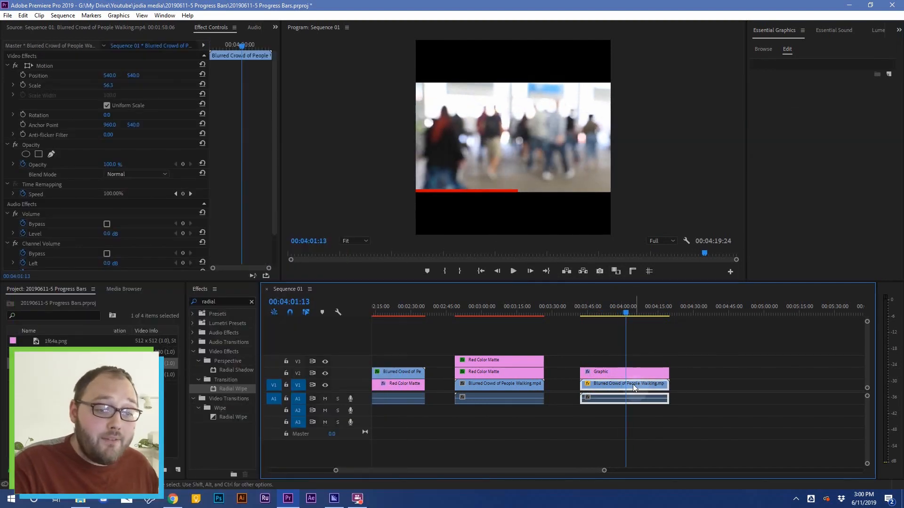
pyautogui.click(631, 373)
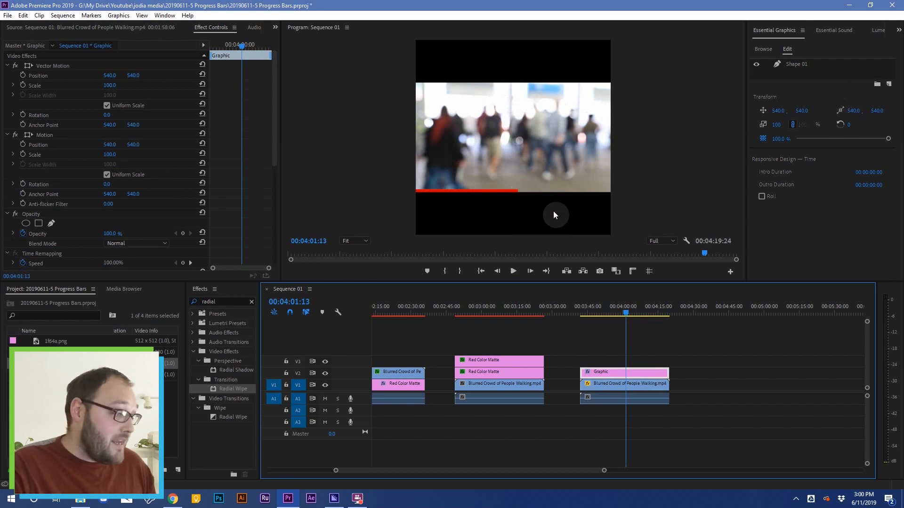
pyautogui.click(55, 340)
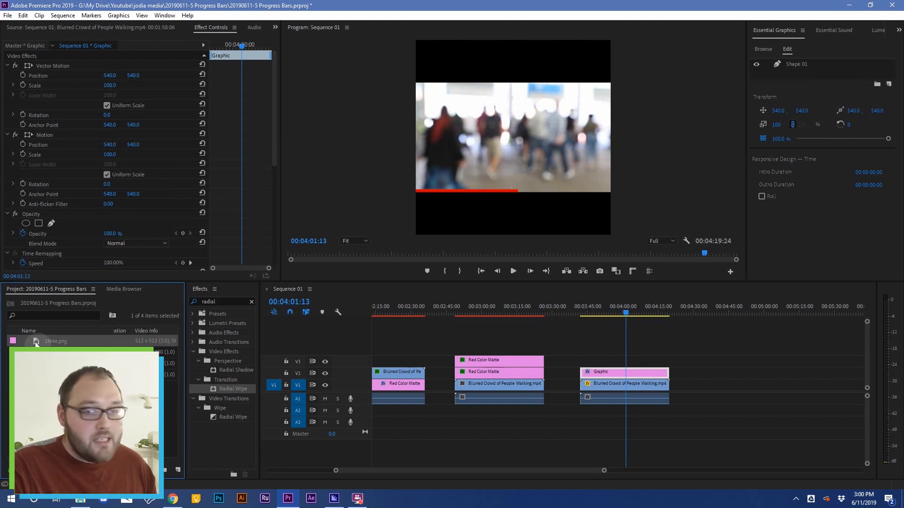
pyautogui.moveTo(35, 342); pyautogui.dragTo(816, 74)
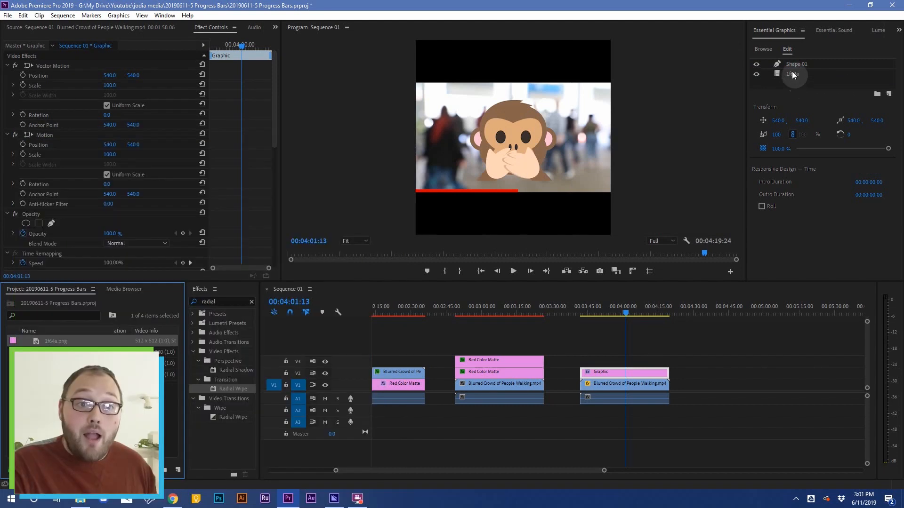
pyautogui.click(792, 73)
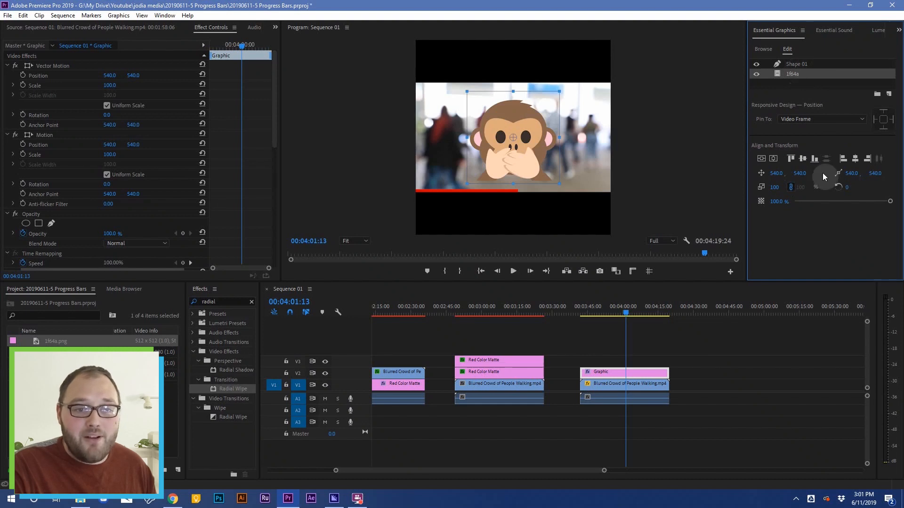
pyautogui.moveTo(774, 187); pyautogui.dragTo(730, 187)
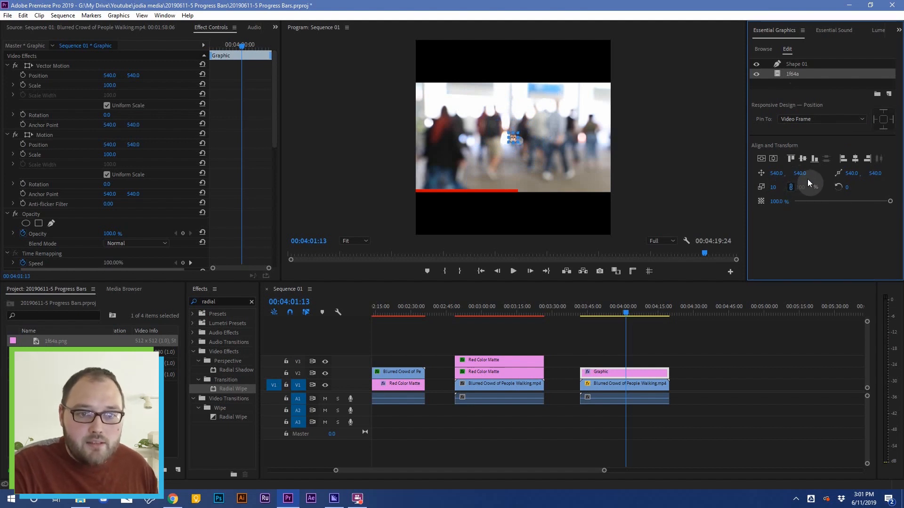
# - Stack the 1f64a layer above Shape 01 and position it at 560, 837, over the leading end of the red bar
pyautogui.moveTo(800, 174); pyautogui.dragTo(903, 174)
pyautogui.moveTo(801, 174); pyautogui.dragTo(800, 173)
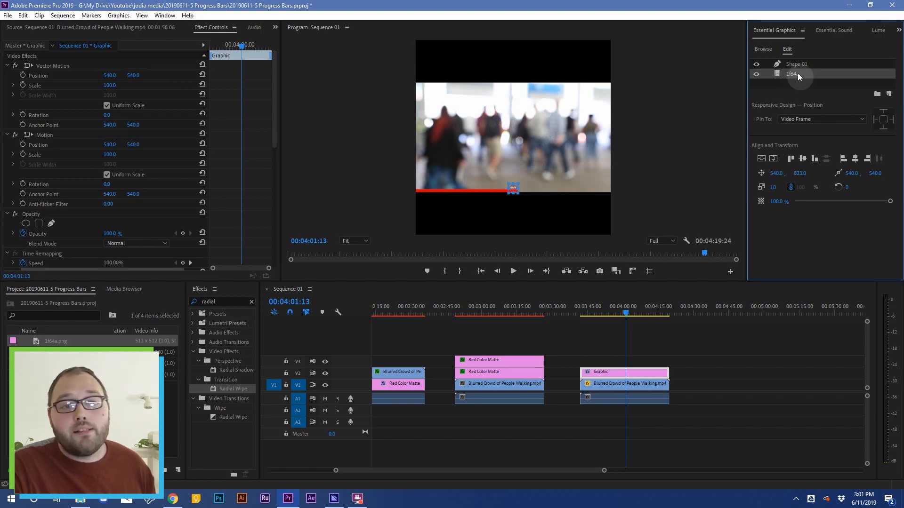
pyautogui.moveTo(797, 74); pyautogui.dragTo(802, 63)
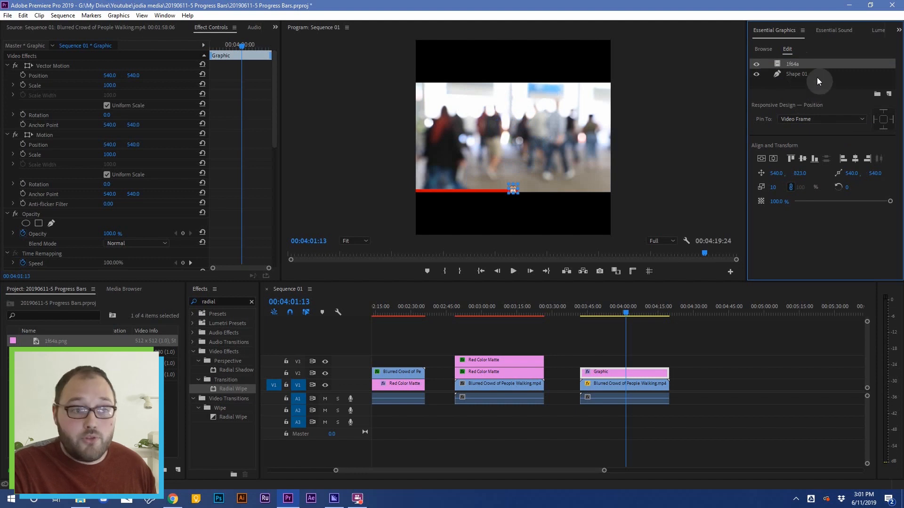
pyautogui.moveTo(800, 173); pyautogui.dragTo(780, 173)
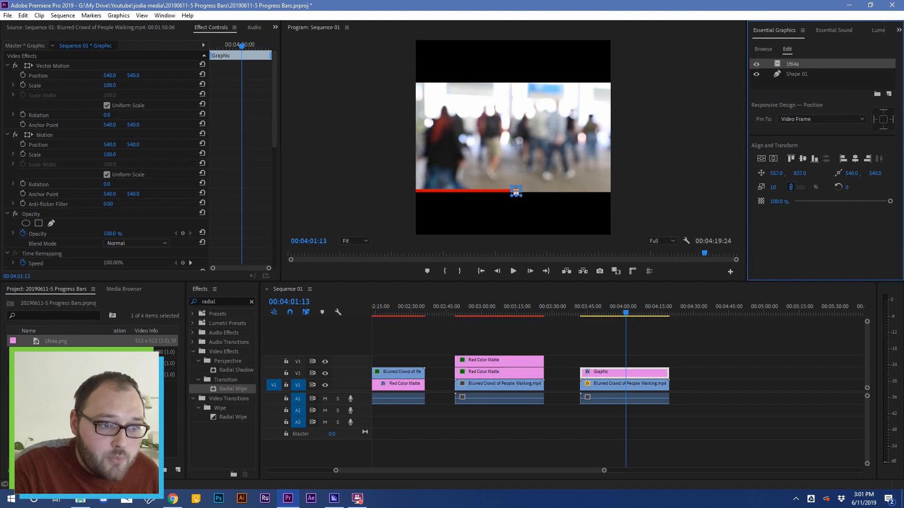
pyautogui.click(611, 344)
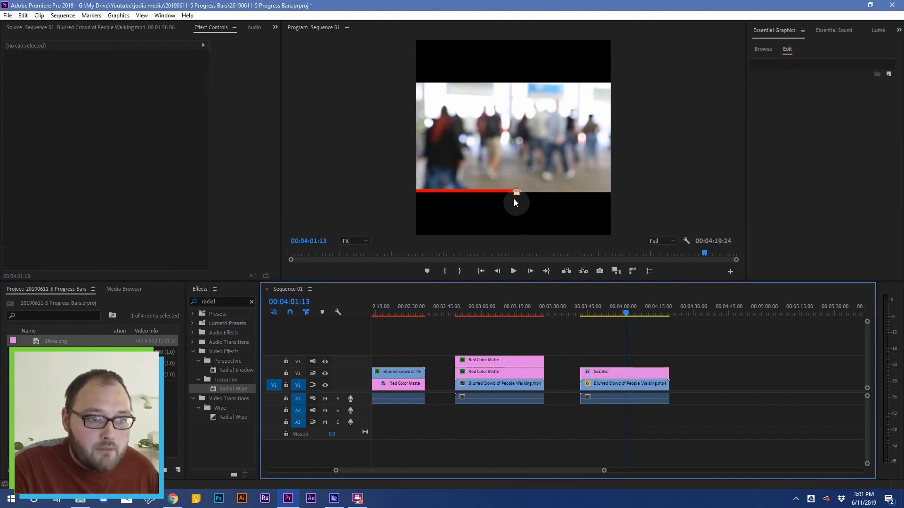
# - Pin the 1f64a layer to the right edge of Shape 01 with Responsive Design
pyautogui.click(625, 377)
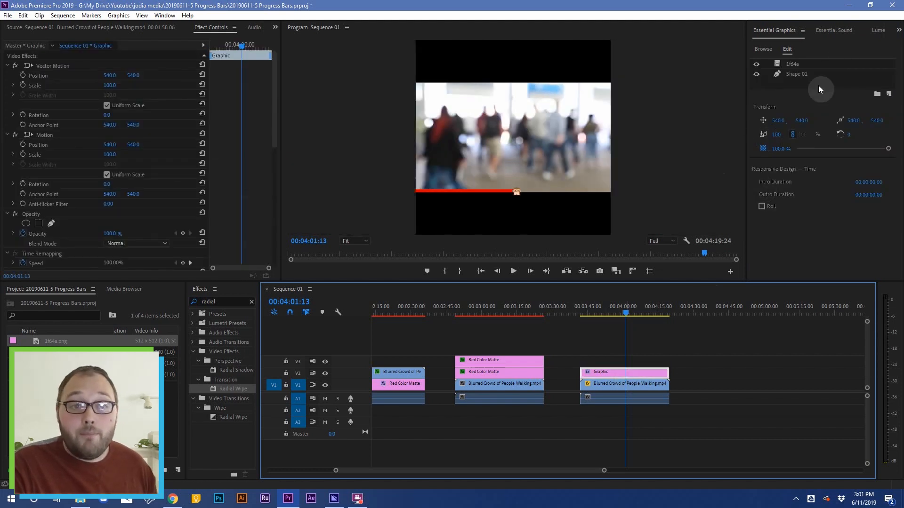
pyautogui.click(794, 66)
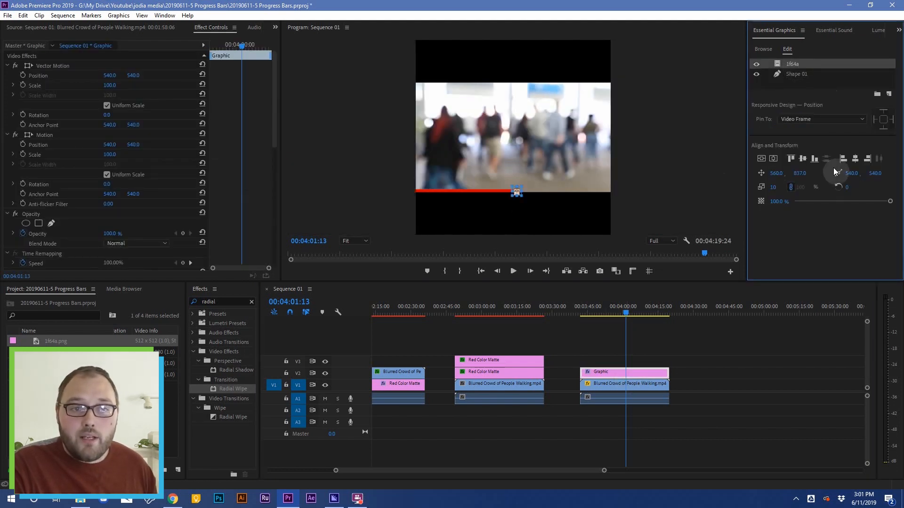
pyautogui.click(823, 119)
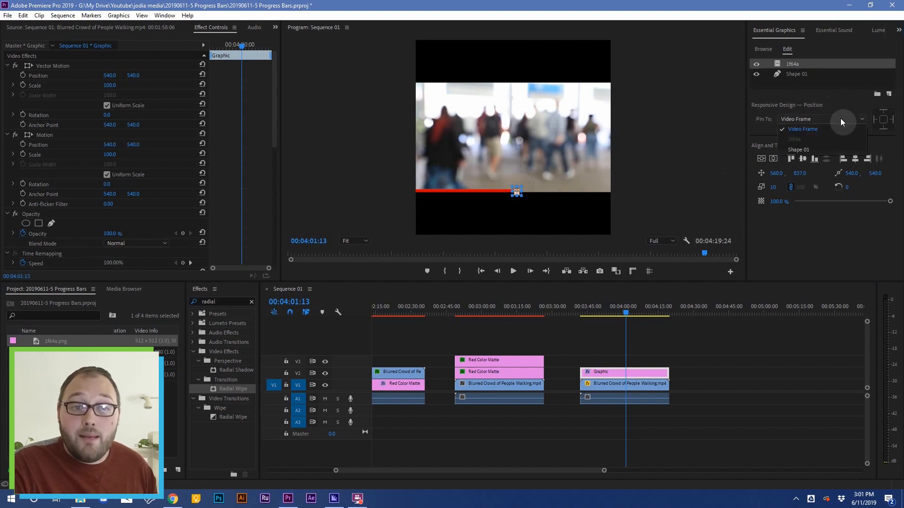
pyautogui.click(814, 149)
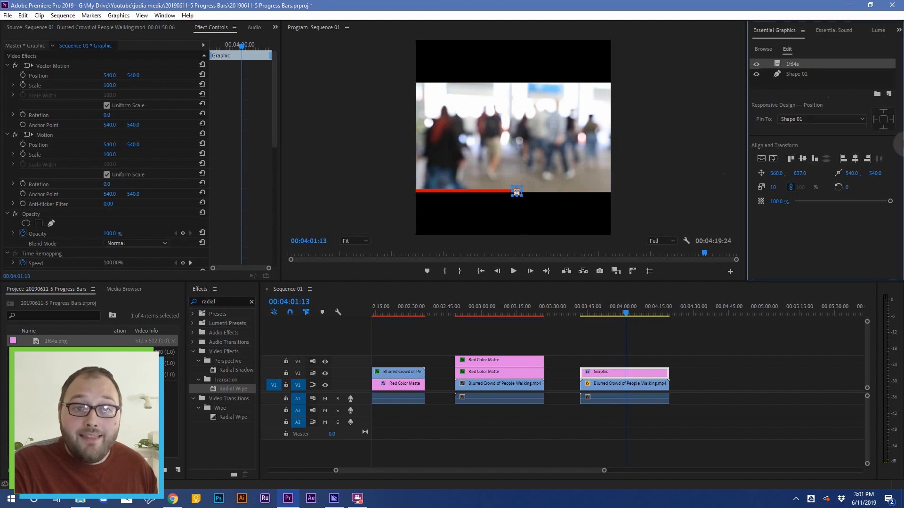
pyautogui.click(894, 121)
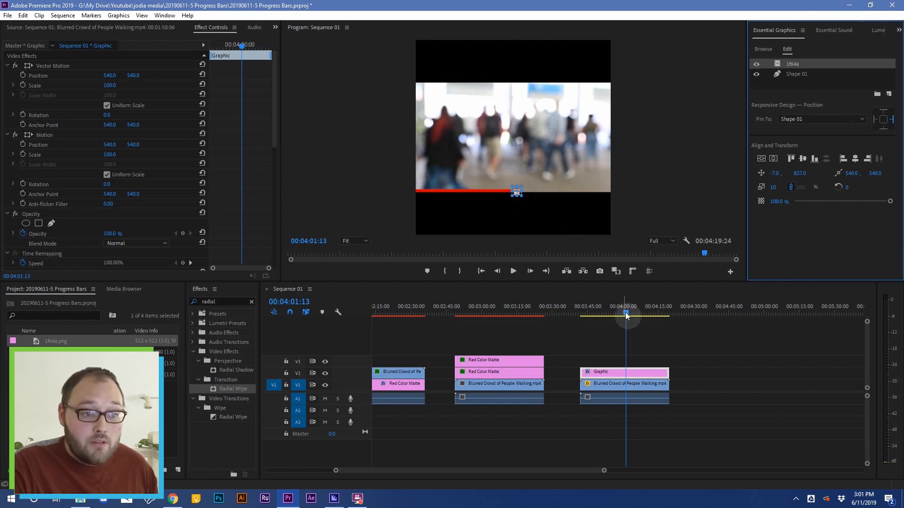
# - Preview the graphic at its middle, start and end to check how the emoji follows the bar's tip
pyautogui.moveTo(626, 312)
pyautogui.mouseDown()
pyautogui.moveTo(652, 314)
pyautogui.moveTo(594, 312)
pyautogui.moveTo(662, 313)
pyautogui.moveTo(612, 320)
pyautogui.mouseUp()
pyautogui.click(625, 331)
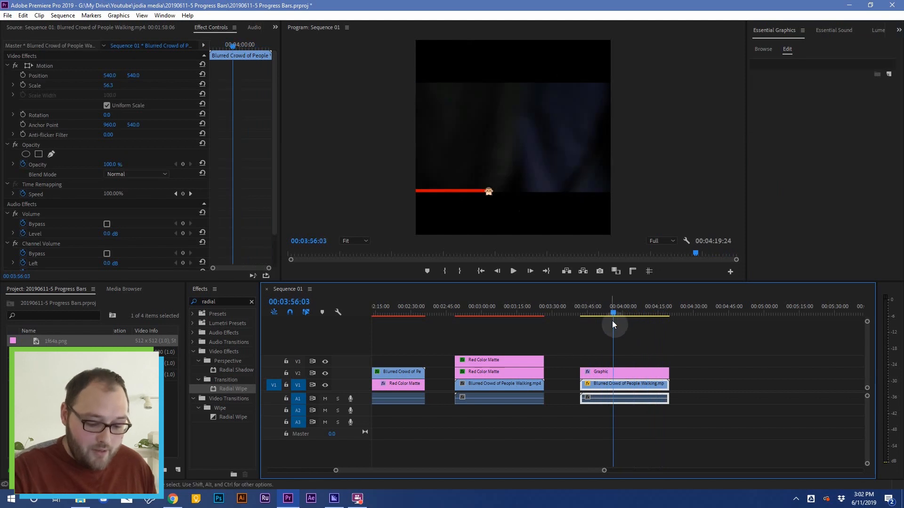
pyautogui.press('Up')
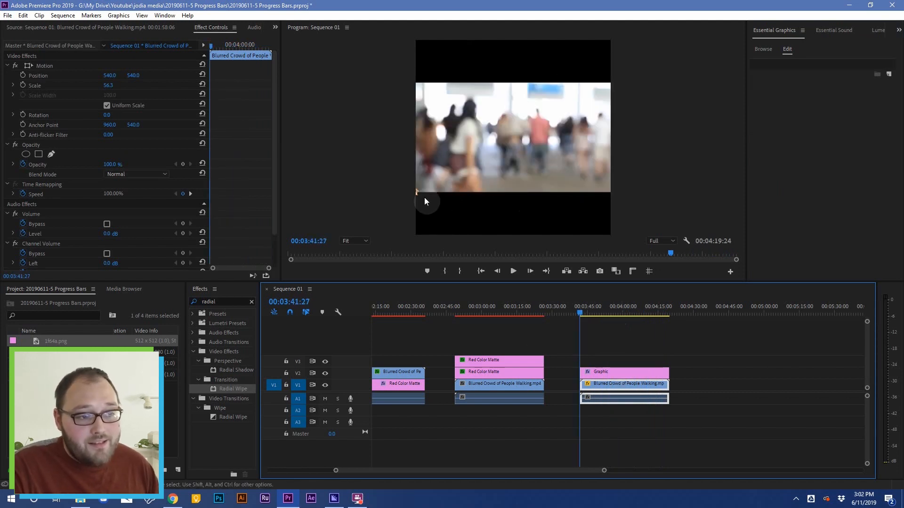
pyautogui.click(602, 376)
pyautogui.click(661, 312)
pyautogui.press('space')
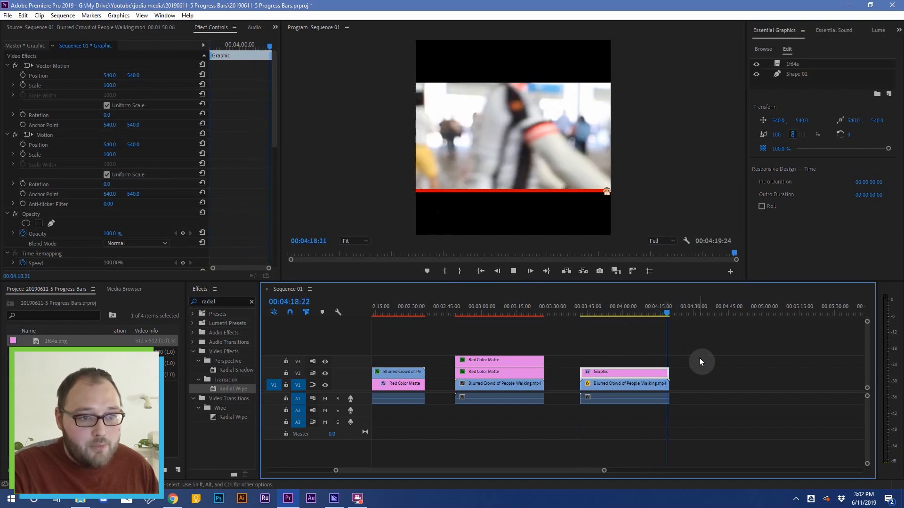
pyautogui.click(656, 312)
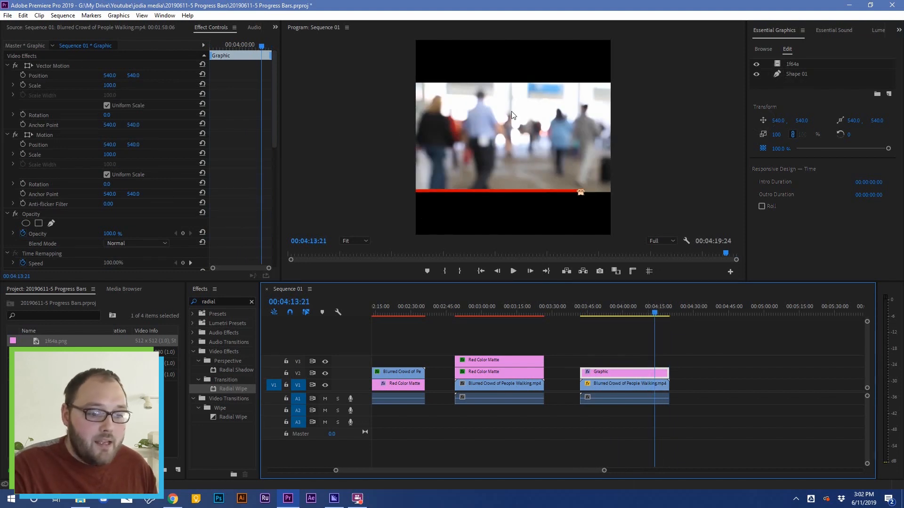
# - Raise the horizontal scale of Shape 01 to 101 at its last keyframe, 00:04:19:04
pyautogui.scroll(-10, 242, 182)
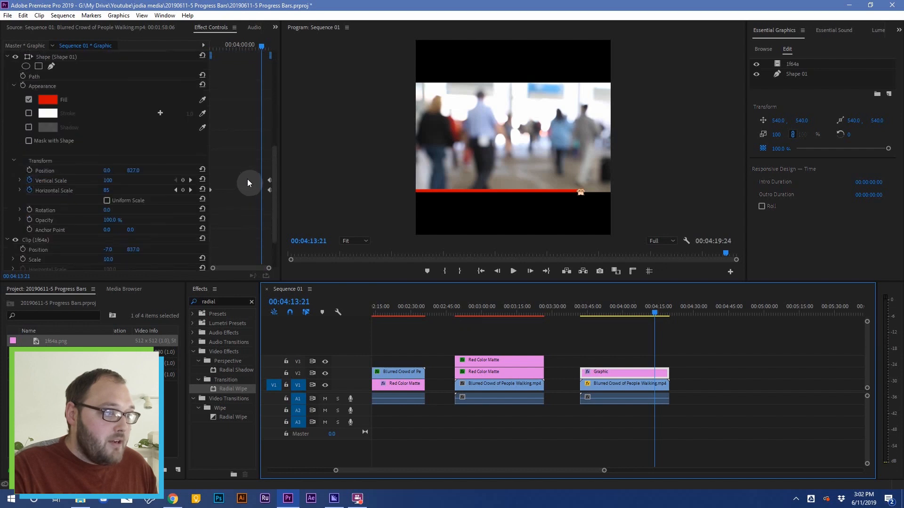
pyautogui.scroll(2, 169, 202)
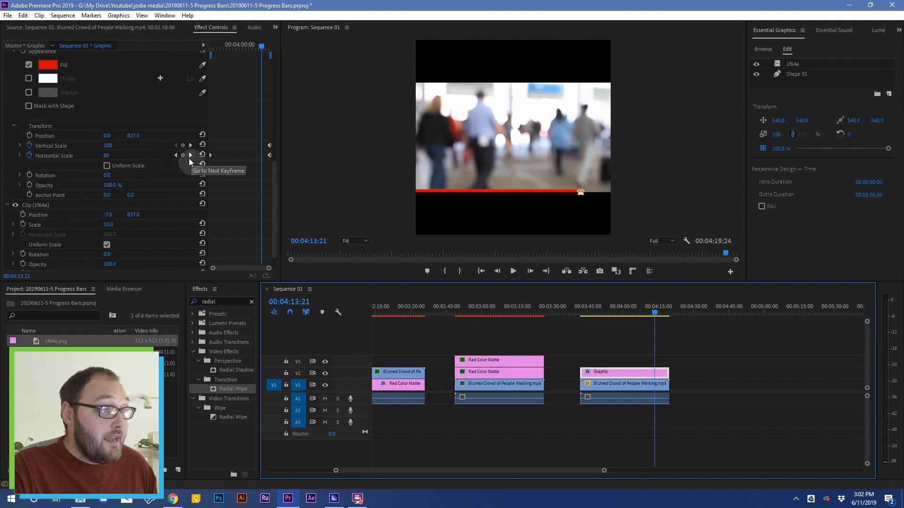
pyautogui.click(190, 156)
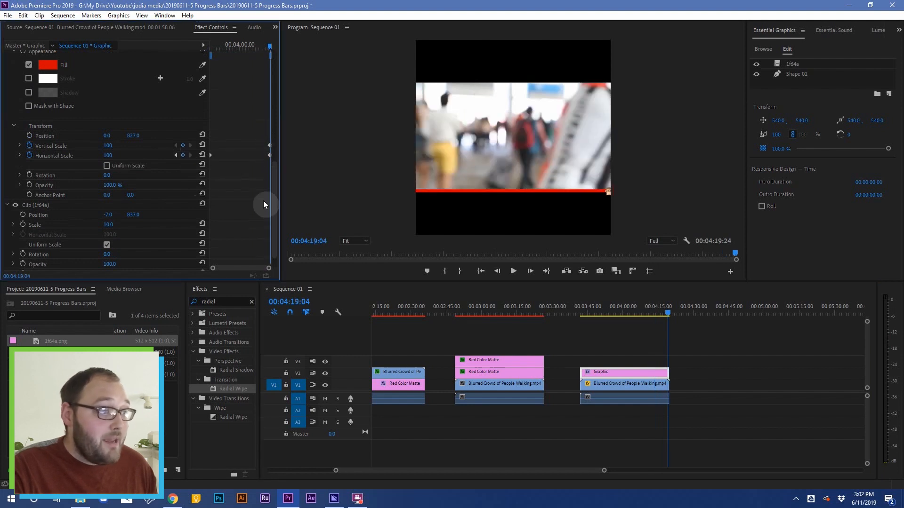
pyautogui.moveTo(108, 160); pyautogui.dragTo(111, 160)
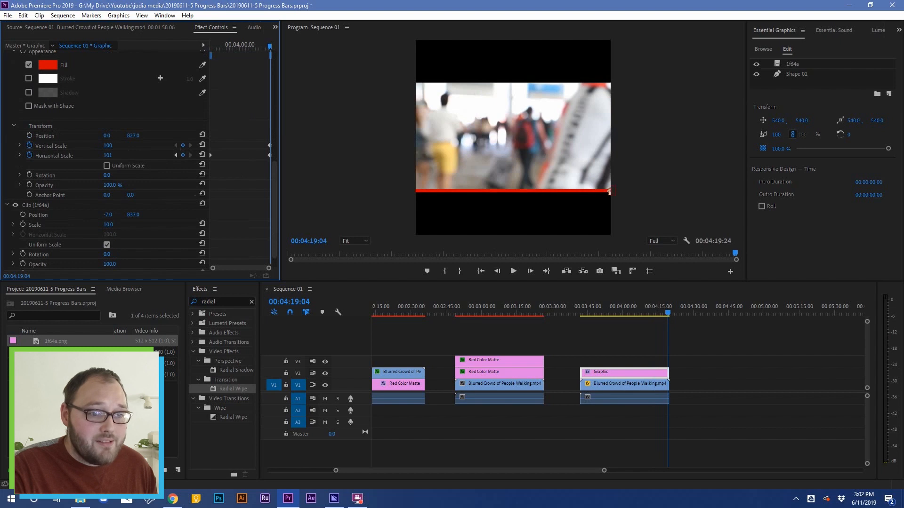
# - Set the horizontal scale of Shape 01 to 99 at its last keyframe, 00:04:19:04
pyautogui.click(113, 156)
pyautogui.press('Up')
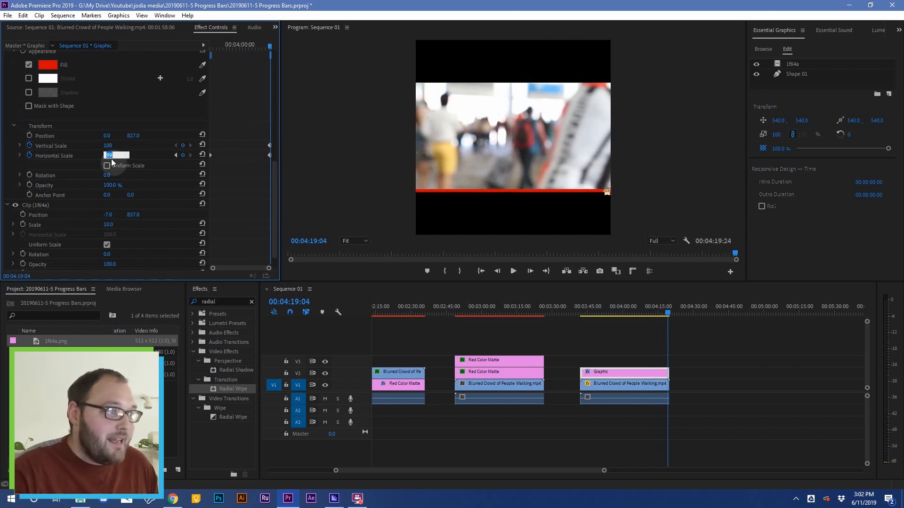
pyautogui.press('Return')
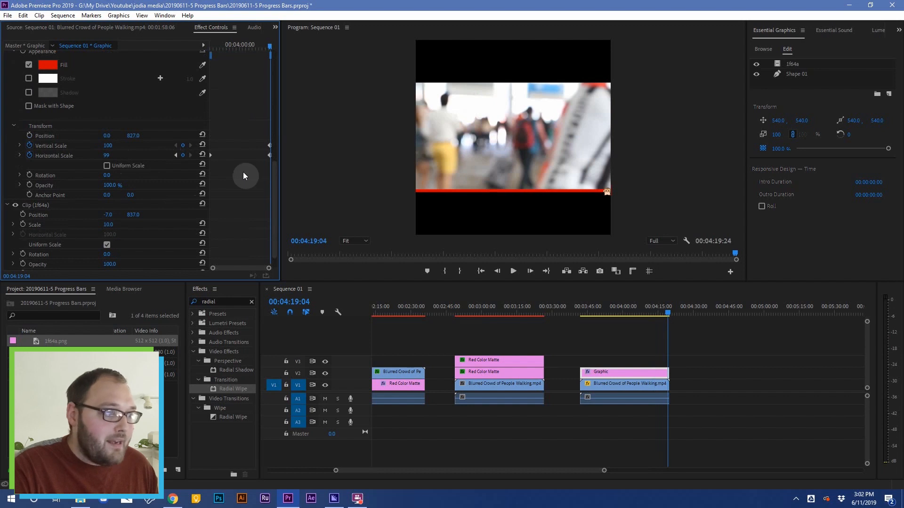
# - Set the horizontal scale of Shape 01 to 3 at its first keyframe, 00:03:41:27, and play the animation from there
pyautogui.click(176, 155)
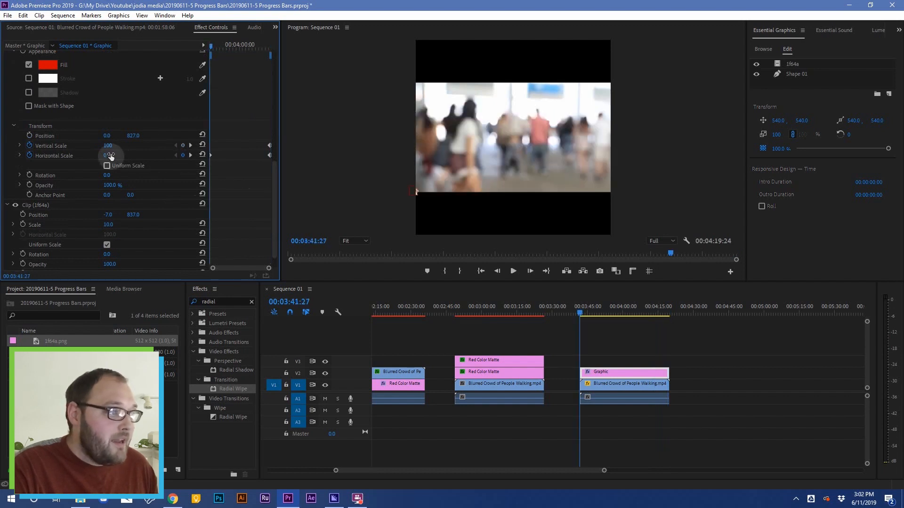
pyautogui.moveTo(112, 154); pyautogui.dragTo(146, 146)
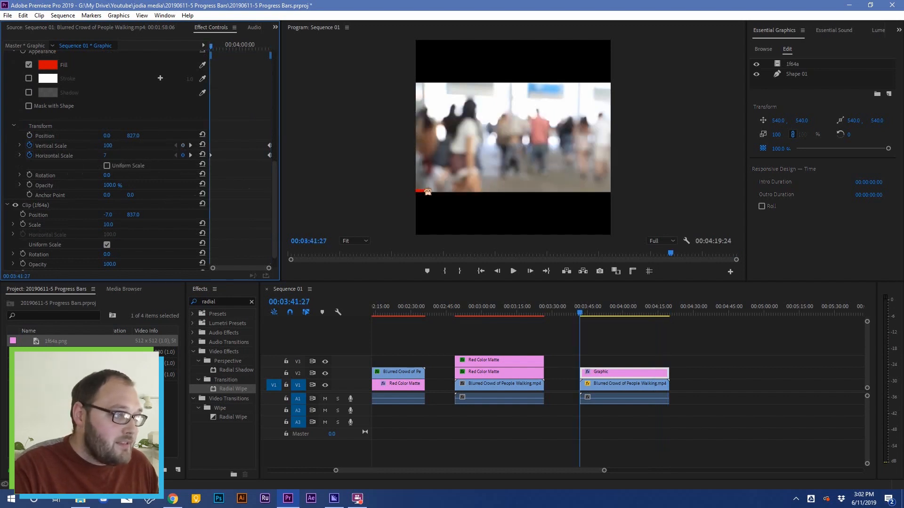
pyautogui.click(124, 156)
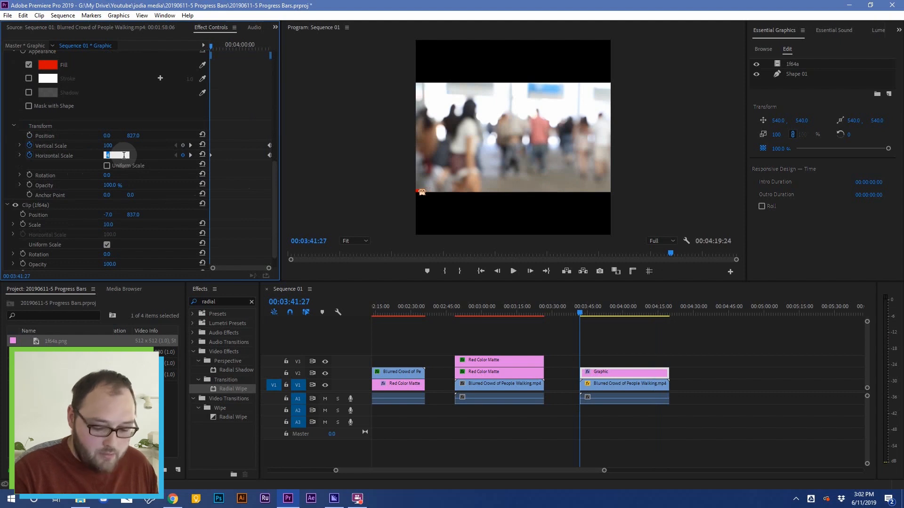
pyautogui.write('0')
pyautogui.press('Return')
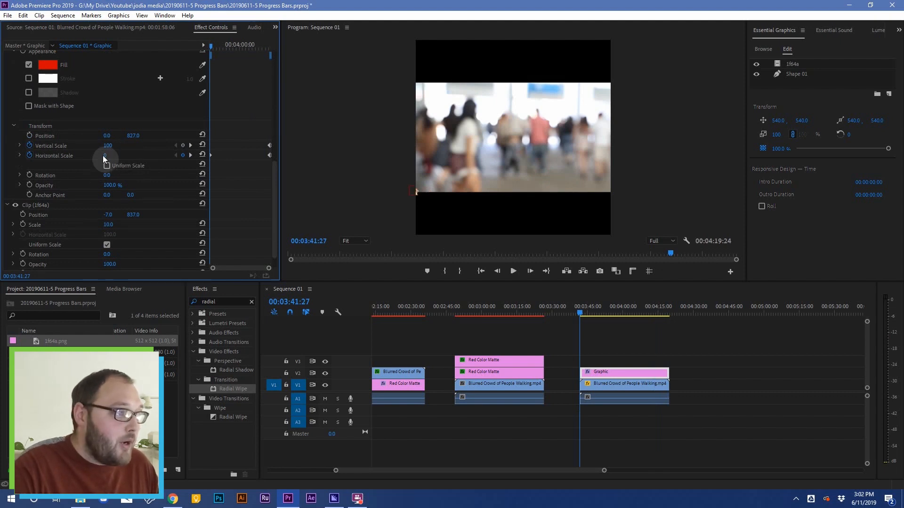
pyautogui.click(106, 156)
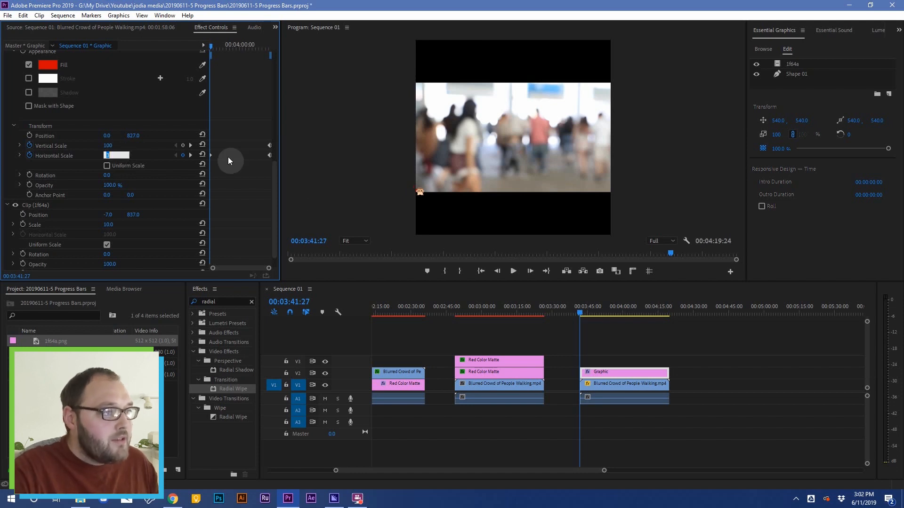
pyautogui.press('Return')
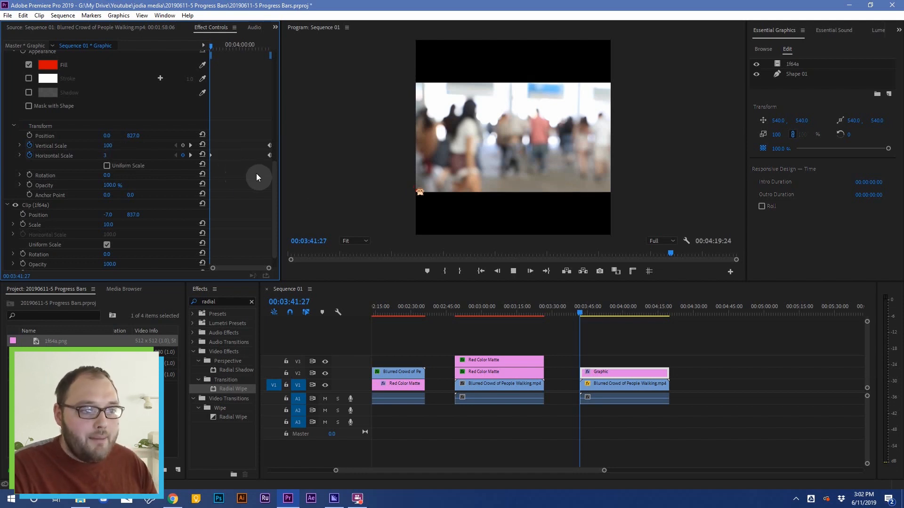
pyautogui.press('space')
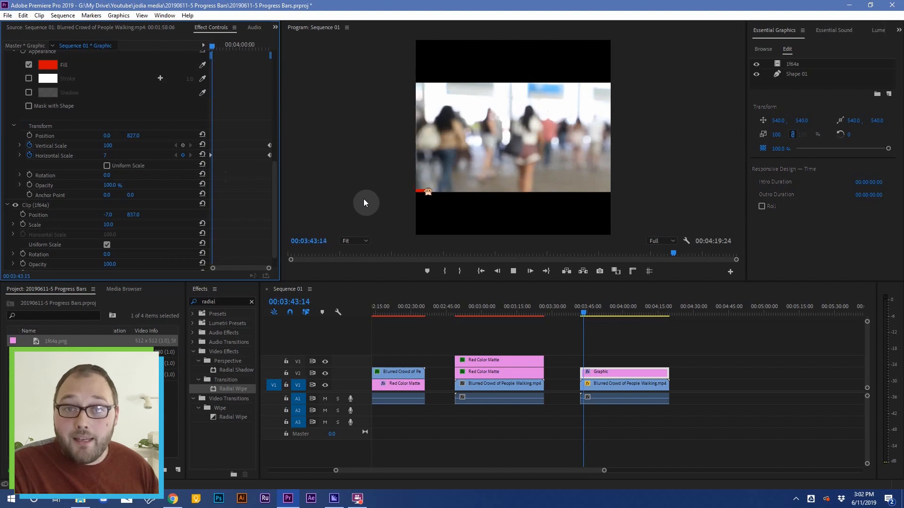